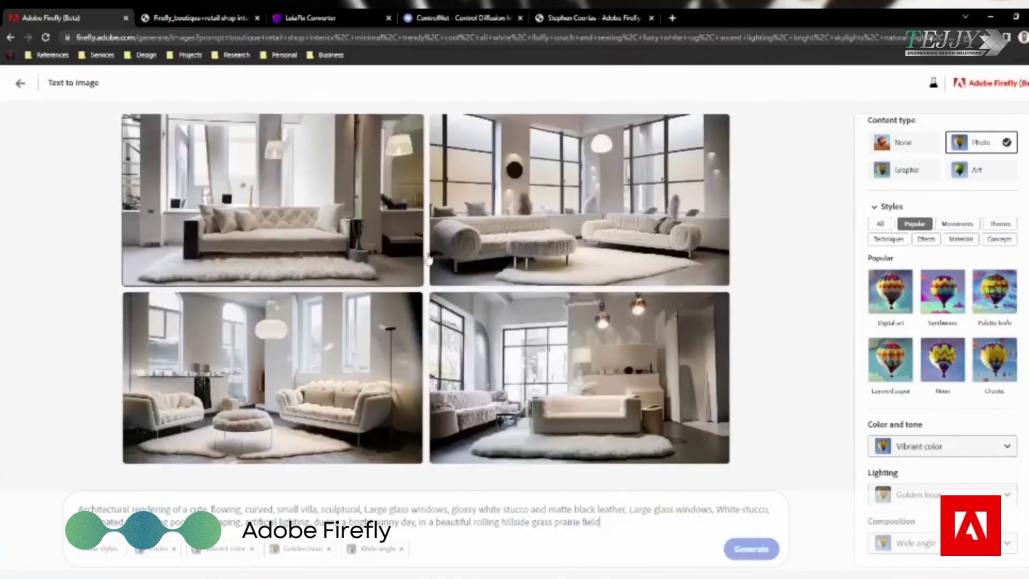
# Generate Firefly images of the curved white-stucco villa with large glass windows
pyautogui.click(757, 552)
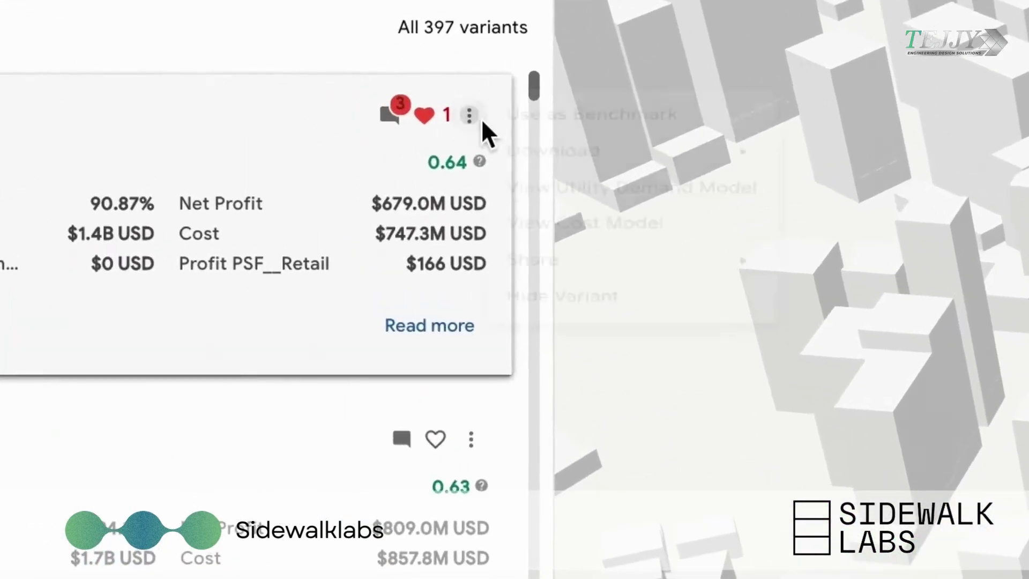
# View the top variant's cost model, then colour the massing by apartment type, then by parking
pyautogui.click(470, 114)
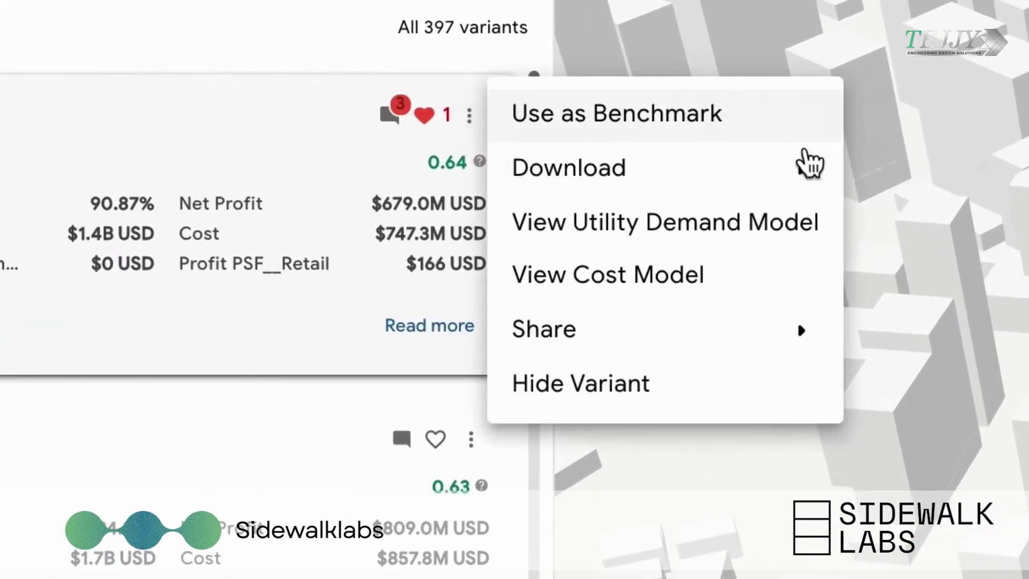
pyautogui.click(809, 285)
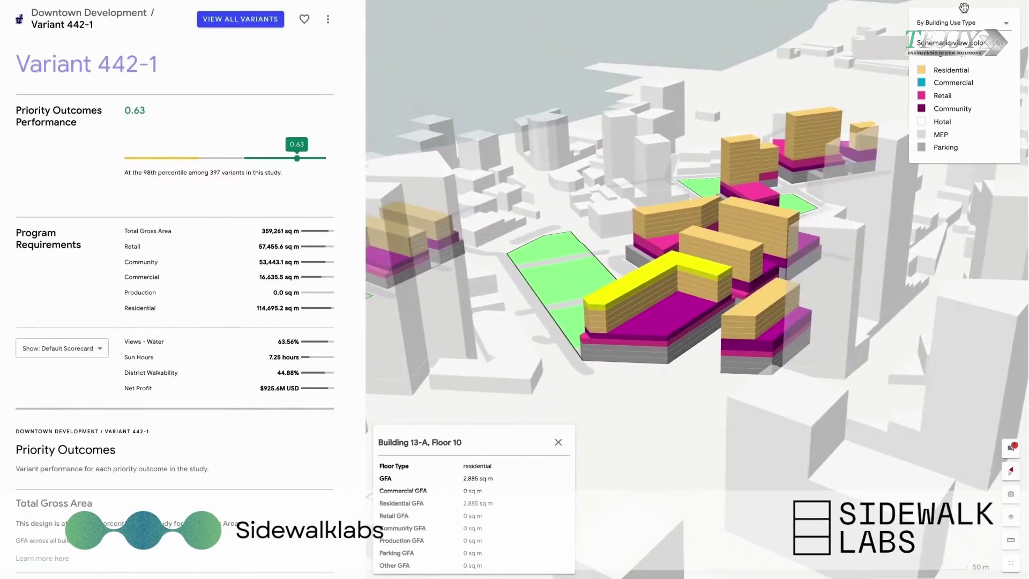
pyautogui.click(944, 31)
pyautogui.click(921, 93)
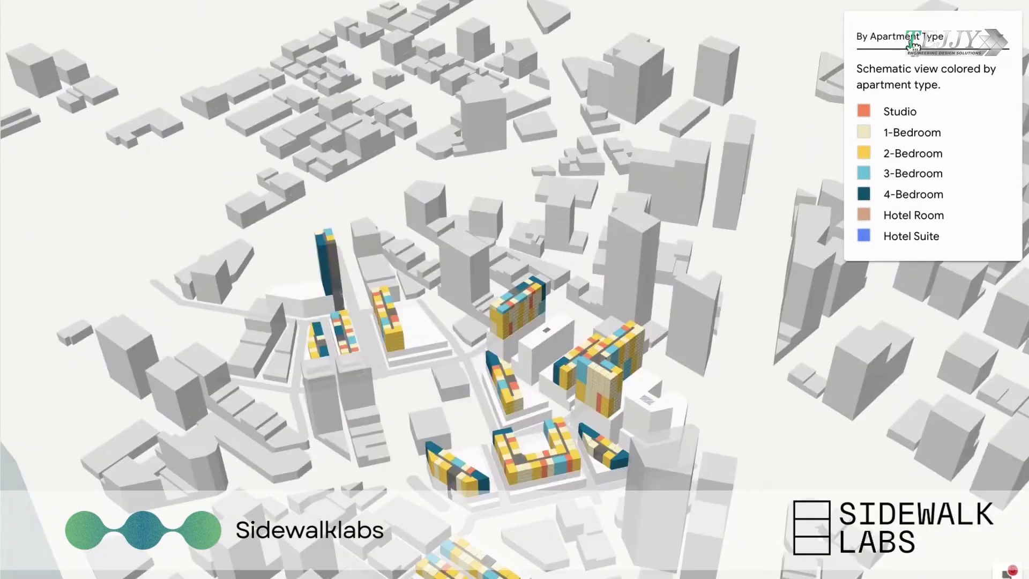
pyautogui.click(943, 36)
pyautogui.click(921, 72)
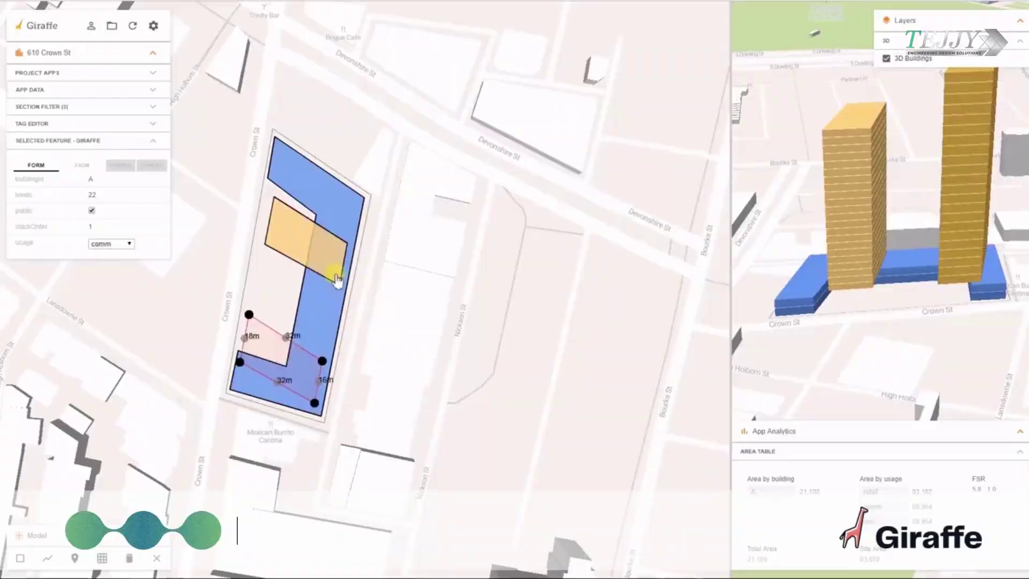
# Select a building footprint on the site and load the cells app
pyautogui.click(356, 276)
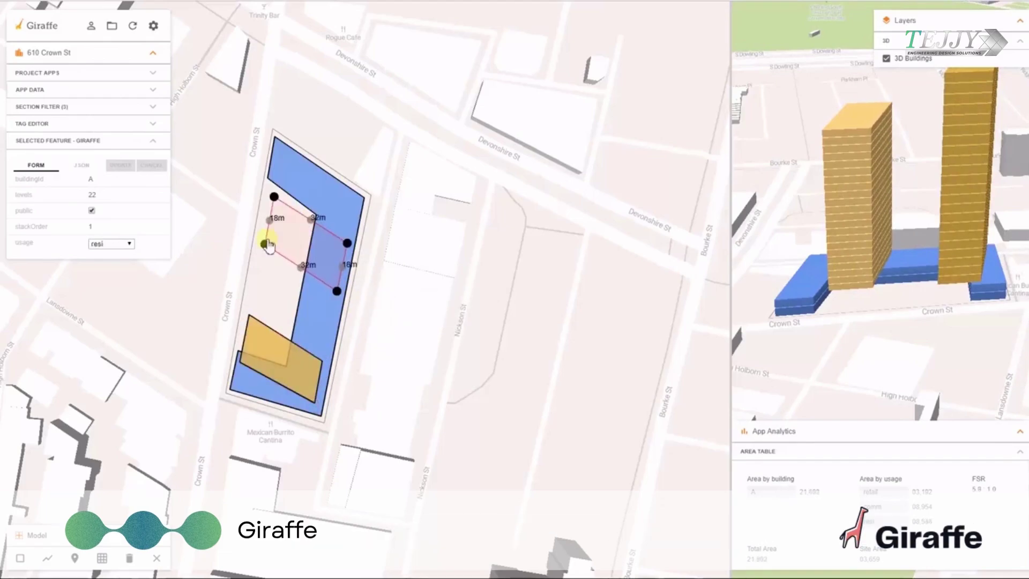
pyautogui.click(37, 72)
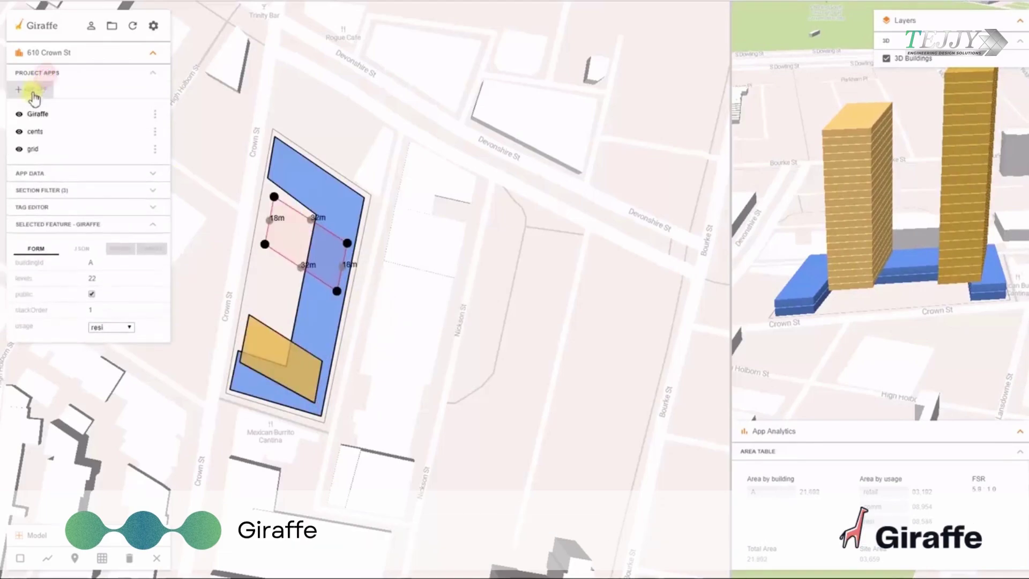
pyautogui.click(38, 132)
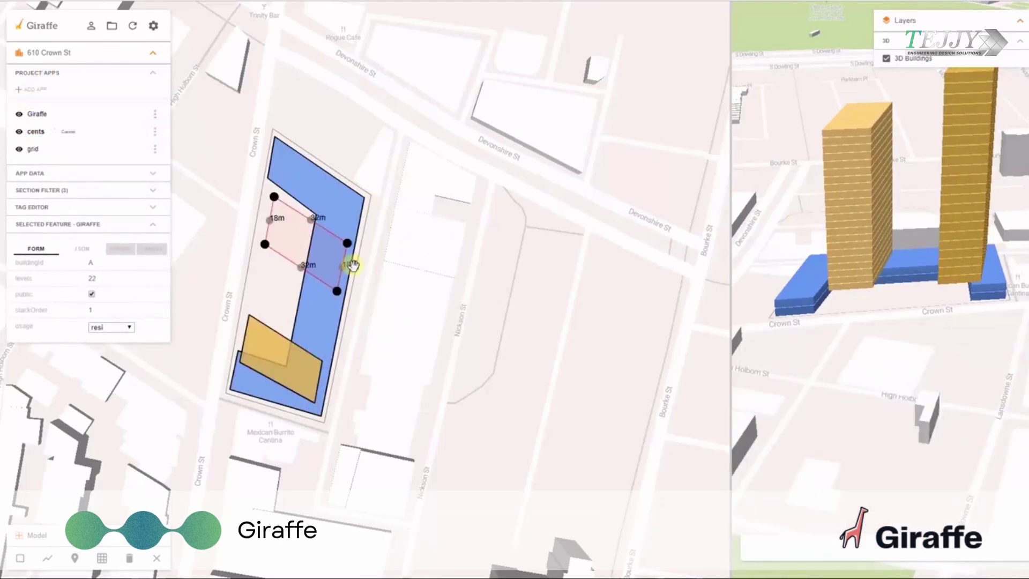
pyautogui.click(369, 270)
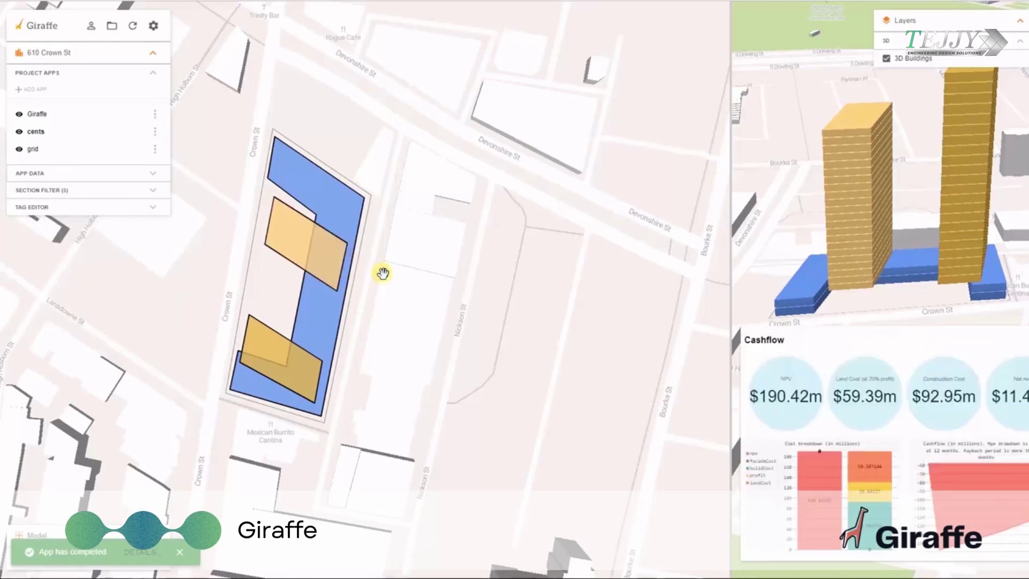
# Move the upper building down the site and set it to 15 levels
pyautogui.moveTo(730, 268); pyautogui.dragTo(604, 278)
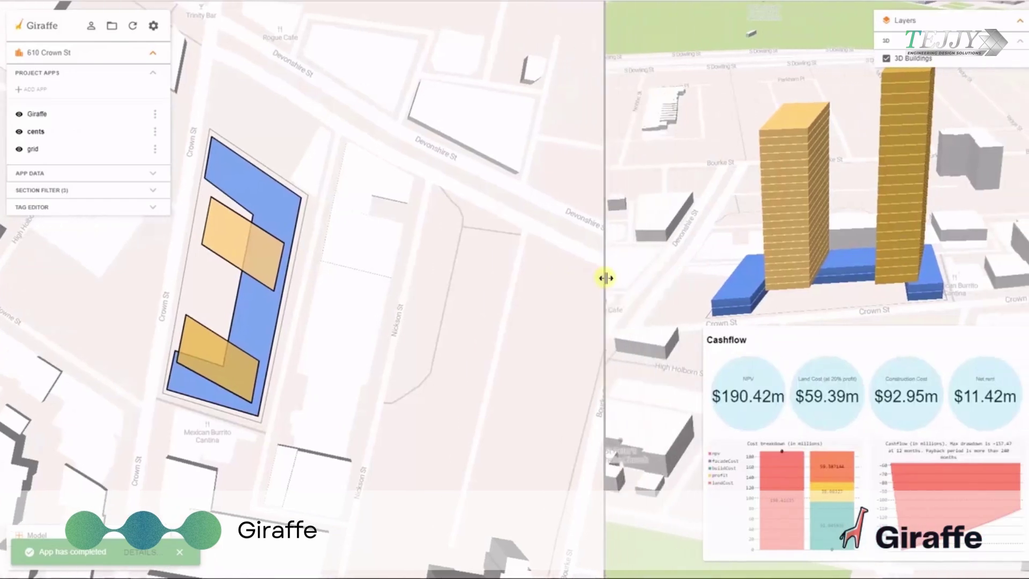
pyautogui.moveTo(845, 218); pyautogui.dragTo(777, 225, button='right')
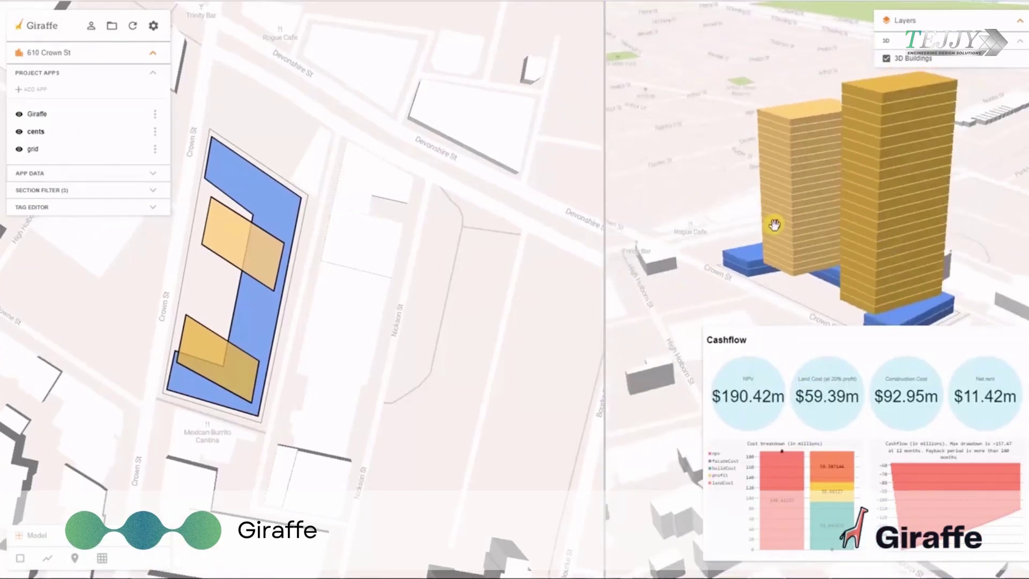
pyautogui.click(242, 241)
pyautogui.moveTo(241, 238); pyautogui.dragTo(236, 258)
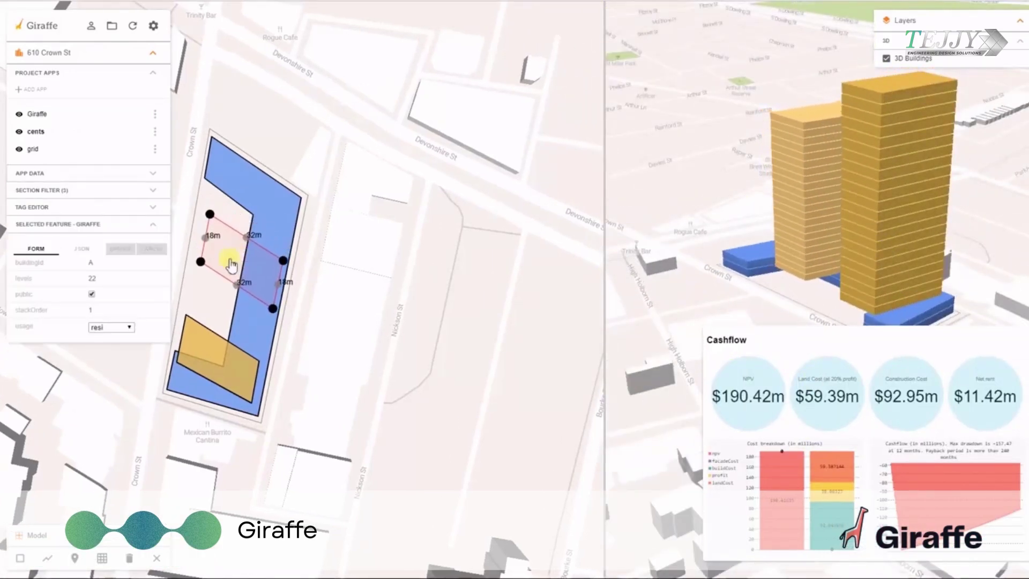
pyautogui.click(106, 278)
pyautogui.press('BackSpace')
pyautogui.press('BackSpace')
pyautogui.write('0')
pyautogui.press('Return')
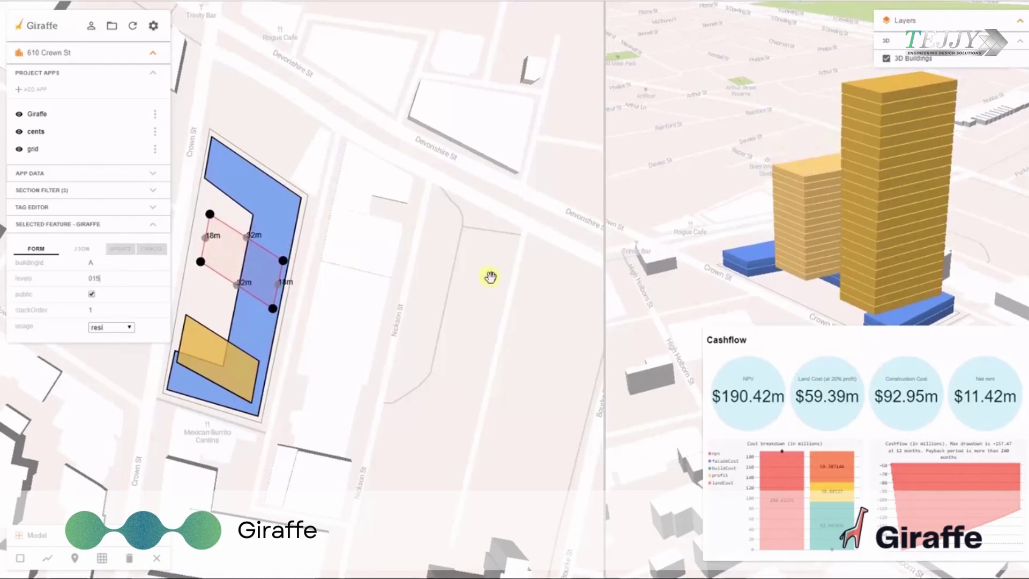
# Place a copy of the building higher up and reshape the middle and bottom footprints
pyautogui.moveTo(230, 259); pyautogui.dragTo(257, 208)
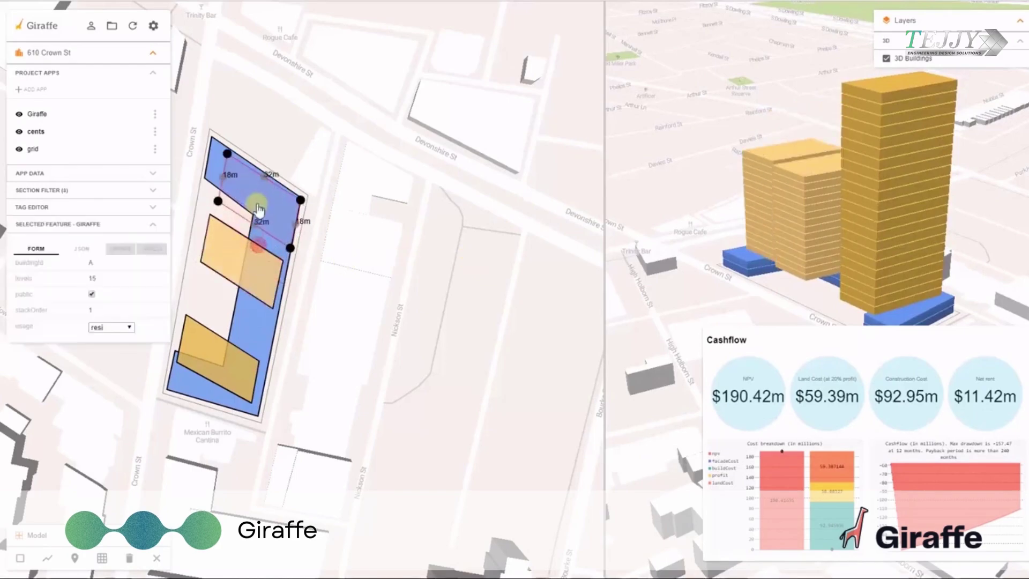
pyautogui.click(219, 258)
pyautogui.moveTo(220, 258); pyautogui.dragTo(214, 275)
pyautogui.click(209, 355)
pyautogui.moveTo(177, 367); pyautogui.dragTo(172, 382)
pyautogui.moveTo(187, 320); pyautogui.dragTo(185, 340)
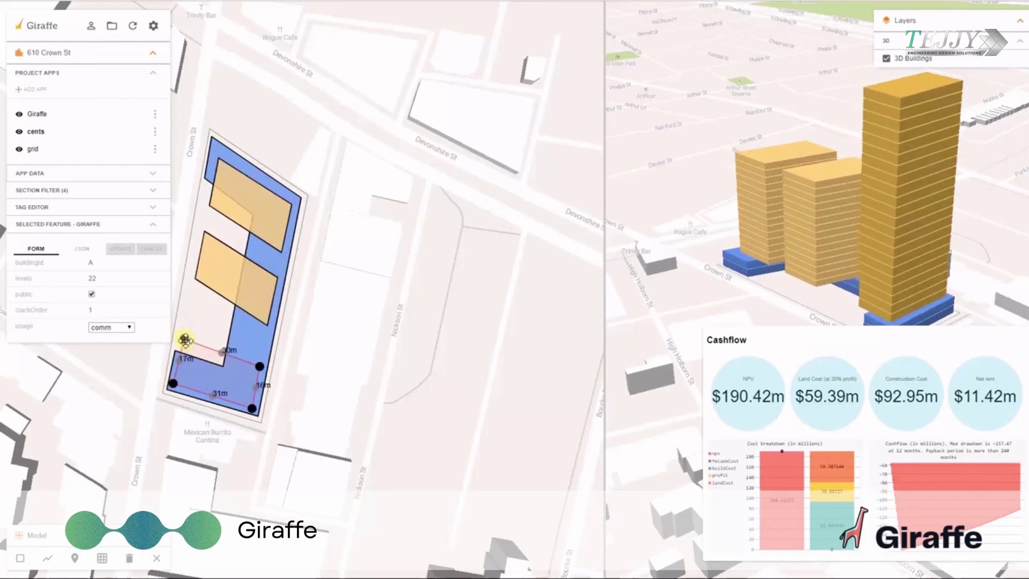
pyautogui.click(220, 284)
# Nudge the top building slightly up the site and set it to 4 levels
pyautogui.click(323, 272)
pyautogui.click(280, 232)
pyautogui.moveTo(280, 231); pyautogui.dragTo(280, 225)
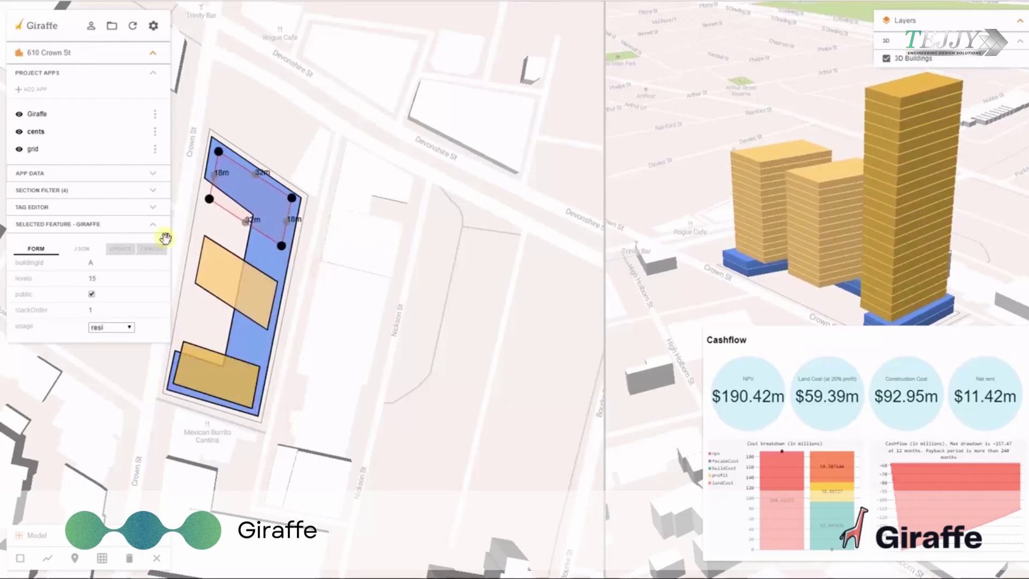
pyautogui.doubleClick(122, 277)
pyautogui.write('4')
# Recalculate the three-tower massing and inspect the towers in 3D
pyautogui.moveTo(837, 177); pyautogui.dragTo(910, 172, button='right')
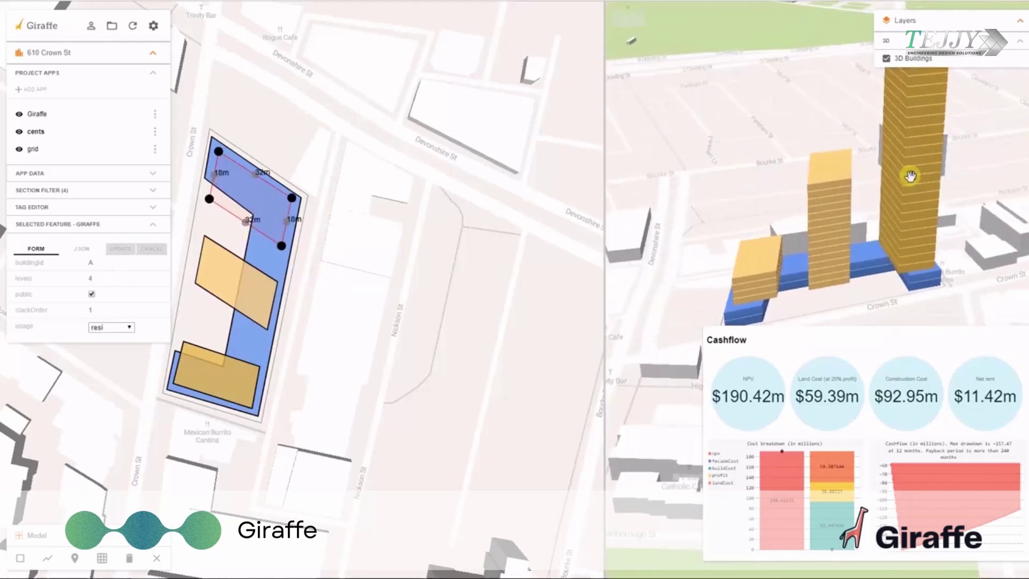
pyautogui.click(323, 115)
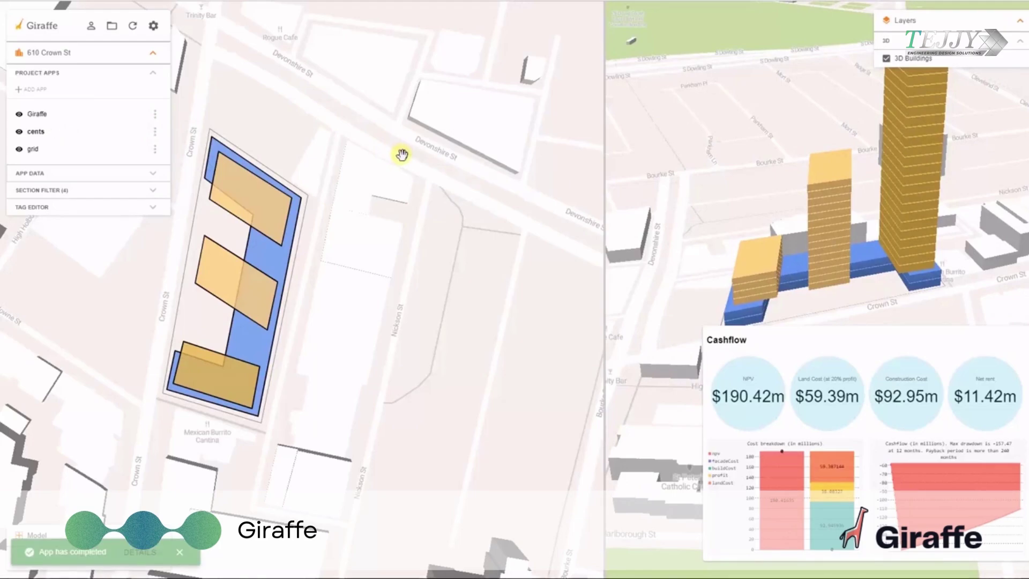
pyautogui.moveTo(715, 188); pyautogui.dragTo(692, 177, button='right')
pyautogui.click(232, 256)
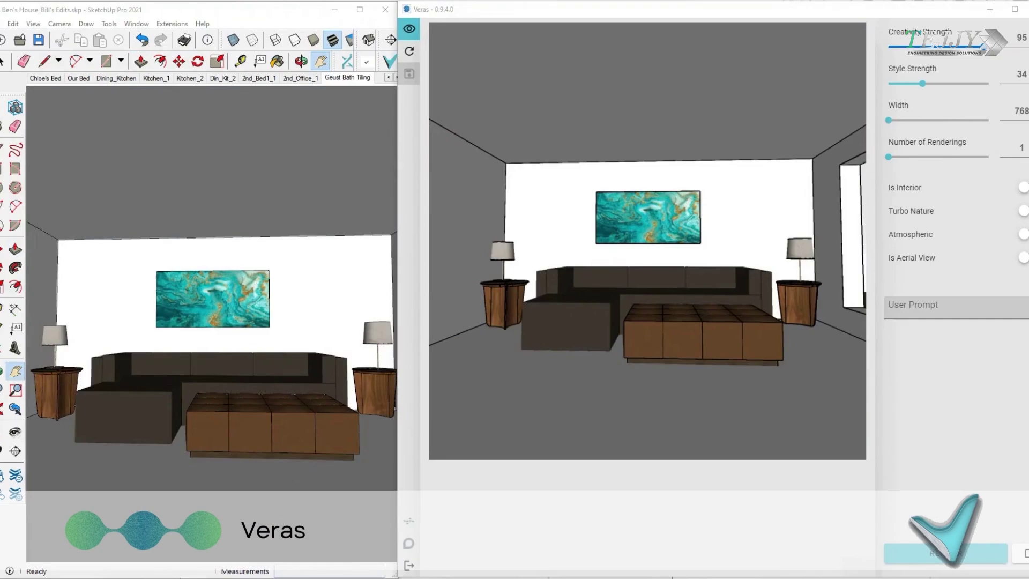
# Copy the 3D Fabricated Living Room prompt from the notes into Veras and render
pyautogui.hotkey('alt', 'Tab')
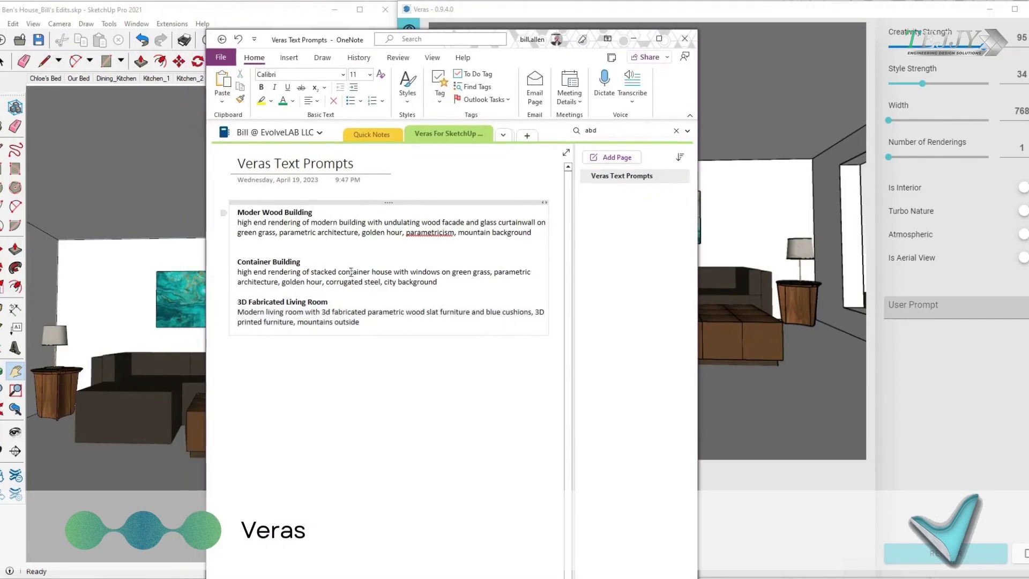
pyautogui.moveTo(360, 322); pyautogui.dragTo(381, 324)
pyautogui.hotkey('ctrl', 'c')
pyautogui.press('Right')
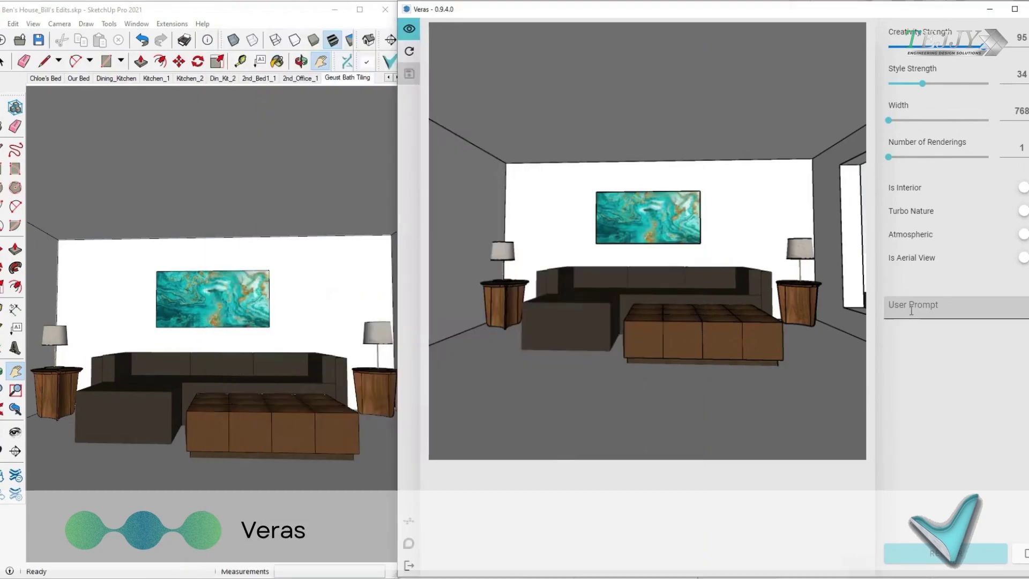
pyautogui.hotkey('ctrl', 'v')
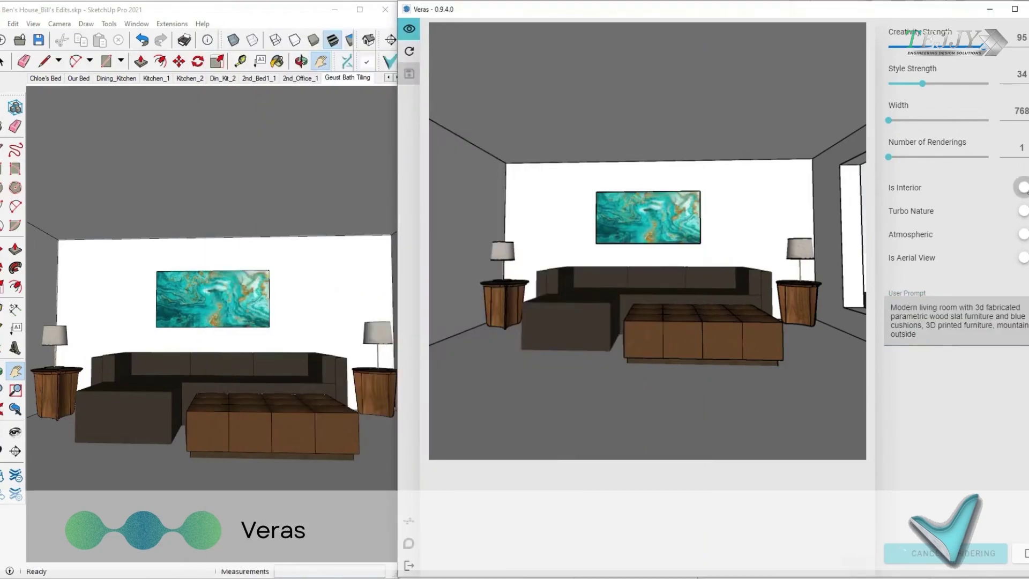
pyautogui.click(932, 560)
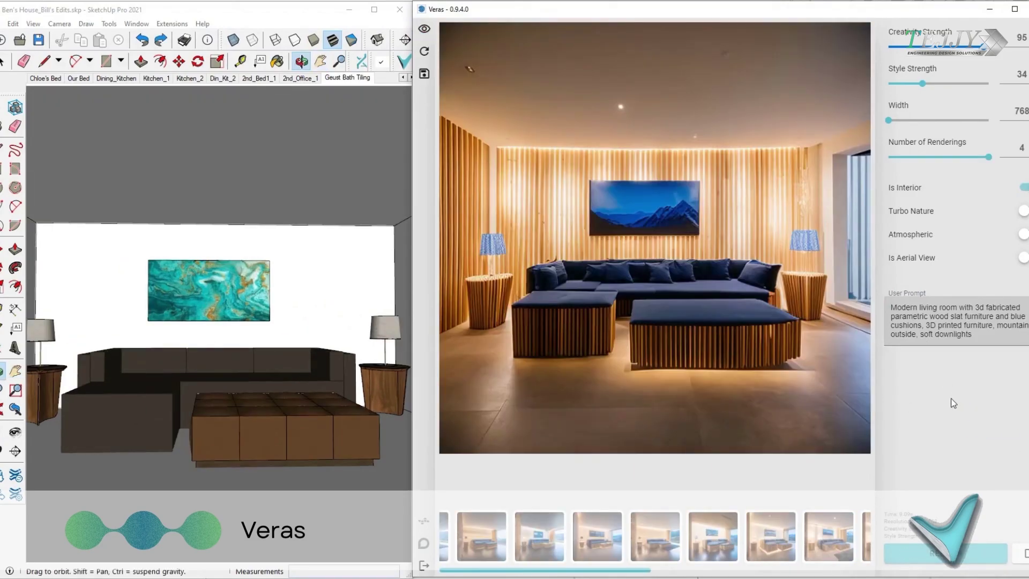
# Edit the rendering prompt and render the living room again, including a new view
pyautogui.click(1024, 318)
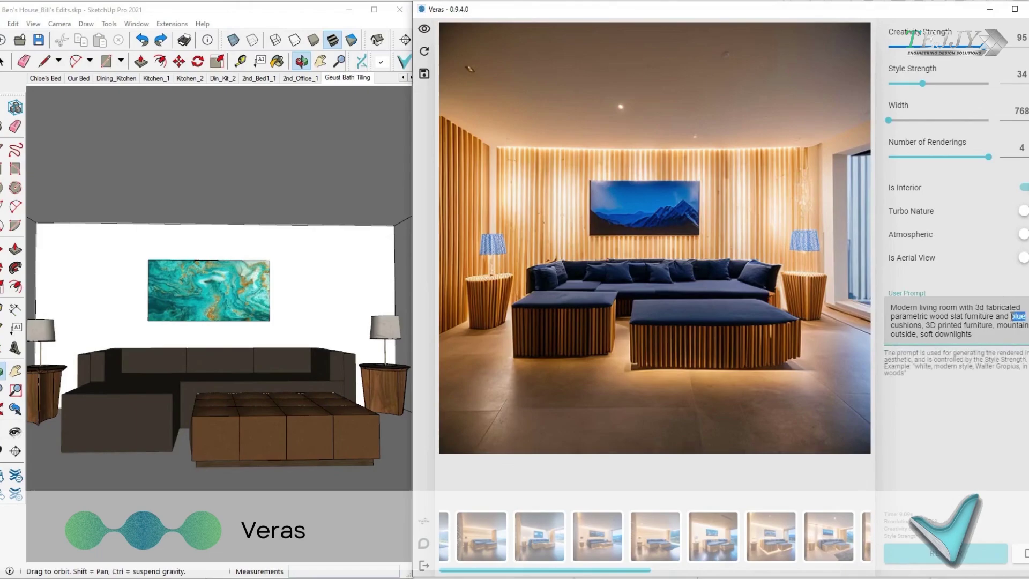
pyautogui.click(944, 555)
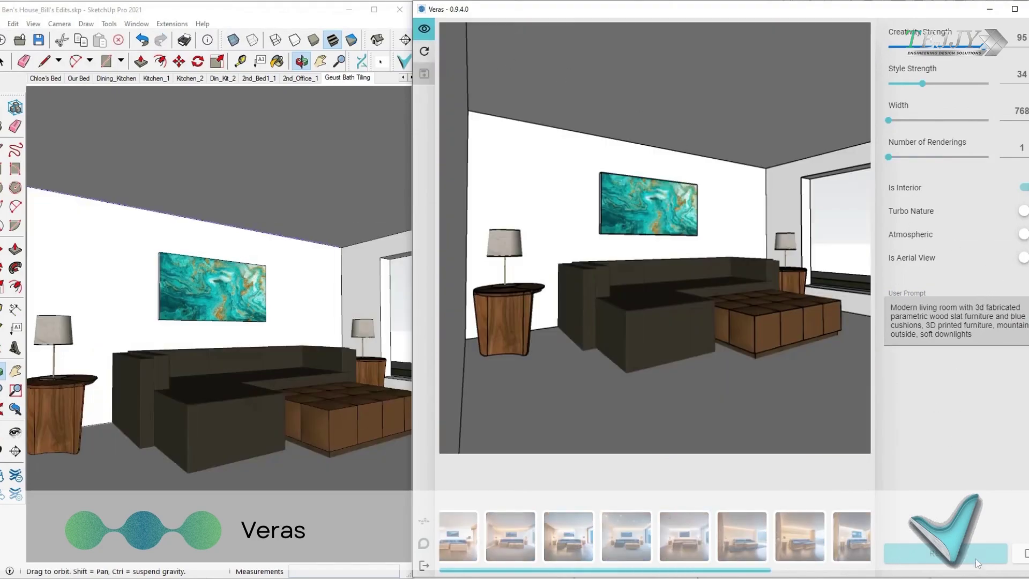
pyautogui.click(977, 558)
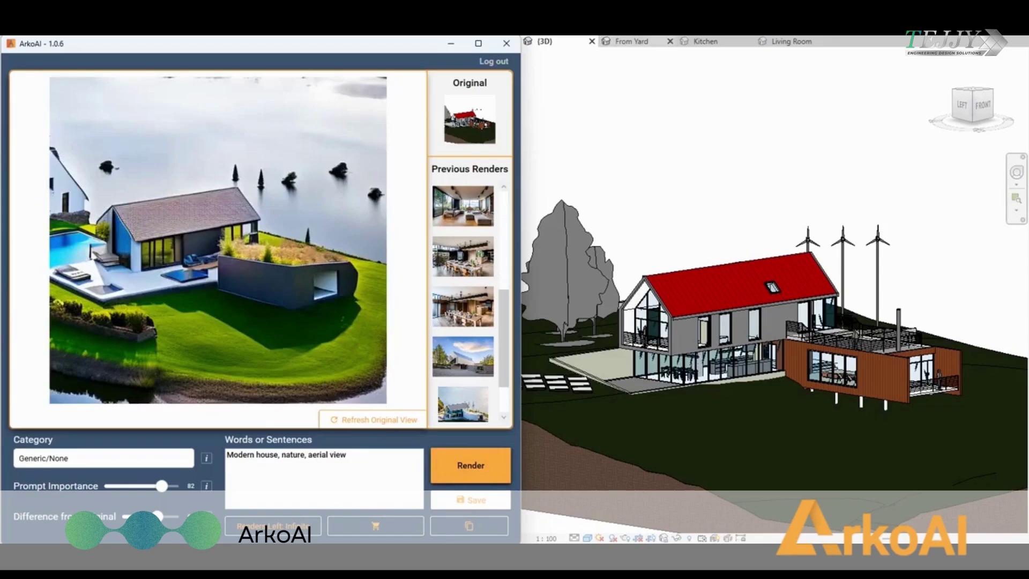
# In the From Yard perspective, change 'aerial view' to 'court yard' in the prompt
pyautogui.click(631, 41)
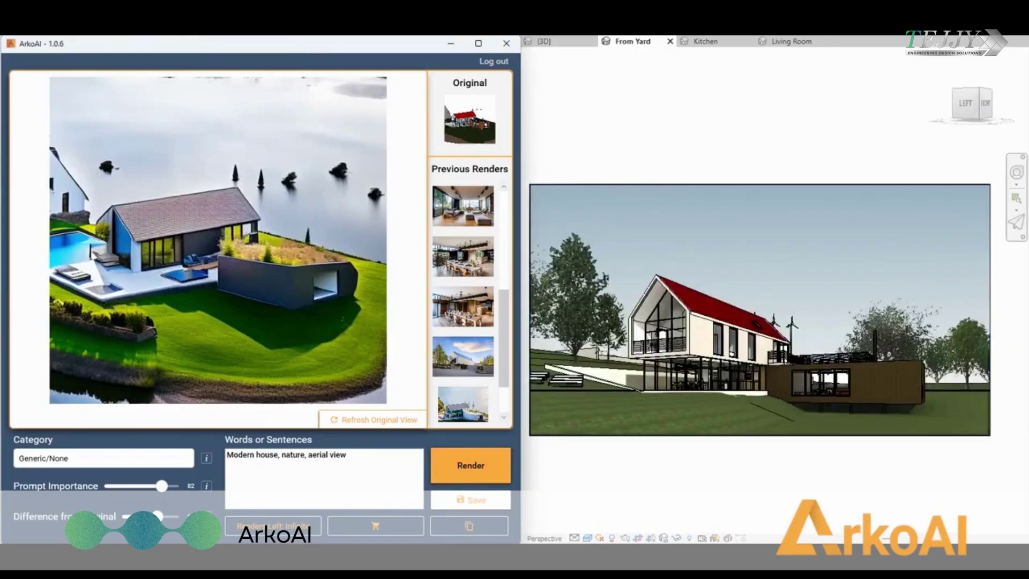
pyautogui.moveTo(308, 455); pyautogui.dragTo(346, 455)
pyautogui.write('court yard')
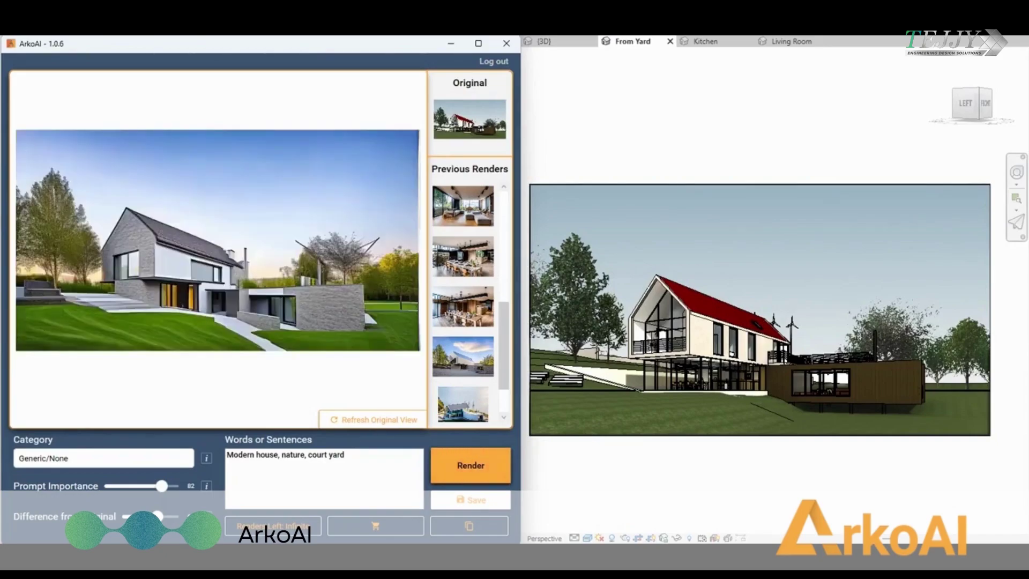
# Render the Kitchen perspective as Interior Design with the prompt reworded to 'dining'
pyautogui.hotkey('ctrl', 'Tab')
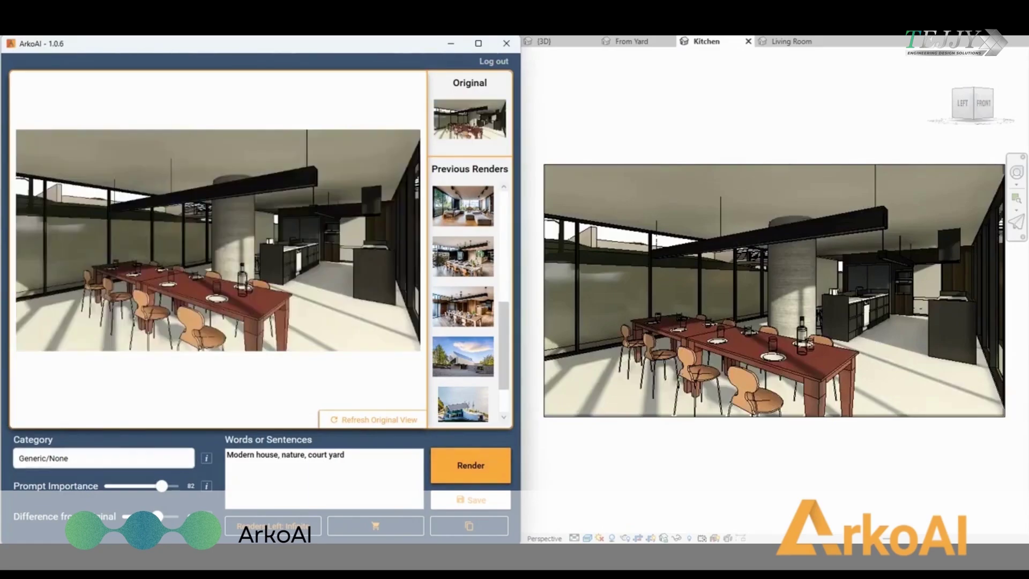
pyautogui.click(103, 458)
pyautogui.click(46, 524)
pyautogui.moveTo(256, 455); pyautogui.dragTo(344, 454)
pyautogui.write('dining room with wood')
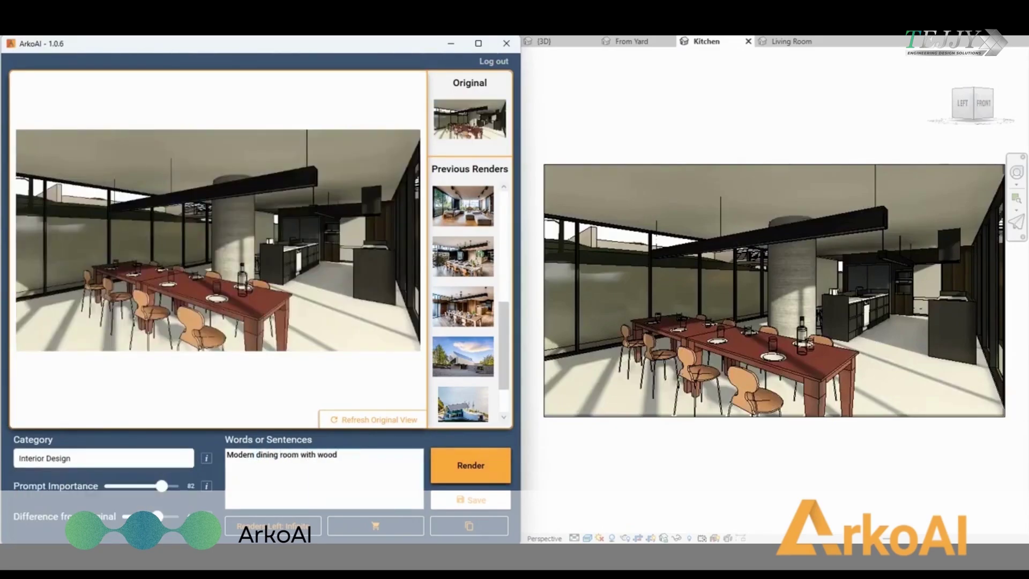
pyautogui.click(470, 465)
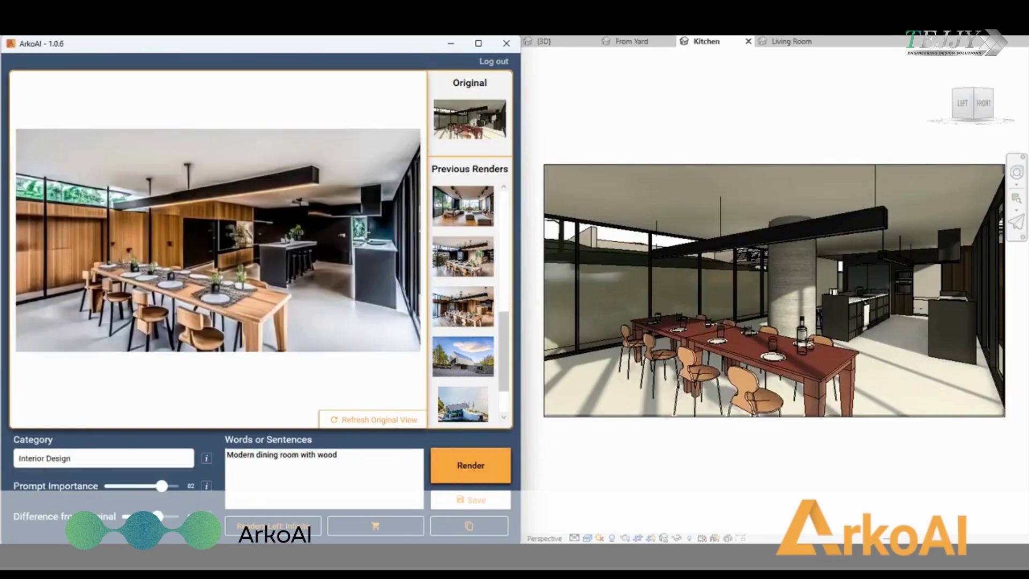
# Replace the prompt with the rock-and-wood wording and render the Living Room view
pyautogui.hotkey('ctrl', 'Tab')
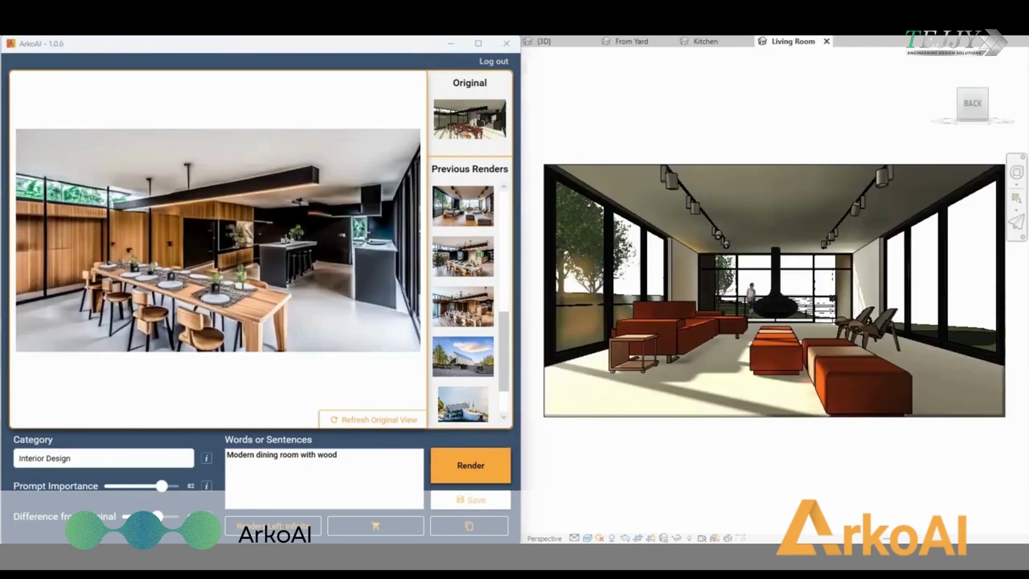
pyautogui.hotkey('shift', 'End')
pyautogui.press('BackSpace')
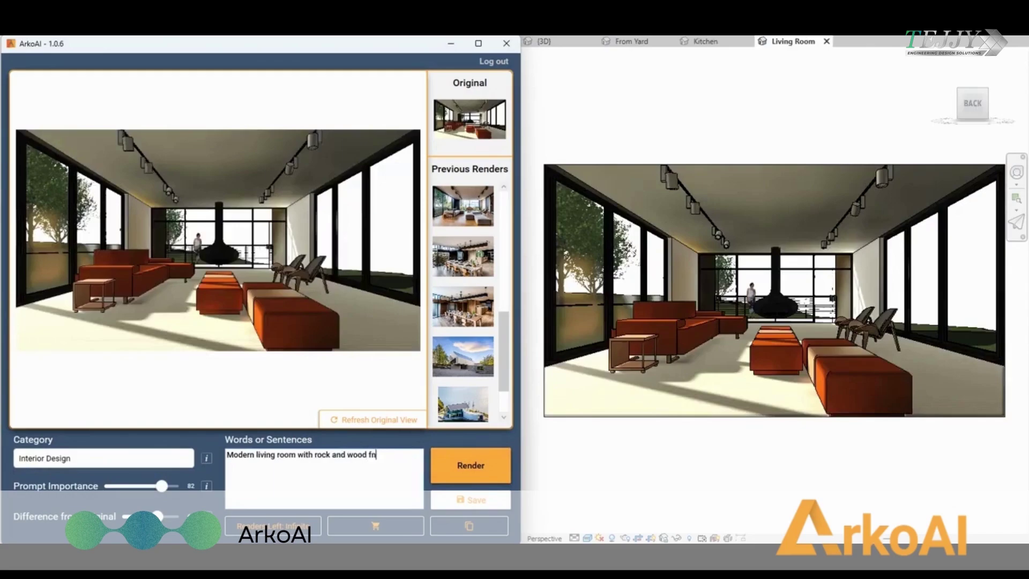
pyautogui.press('Return')
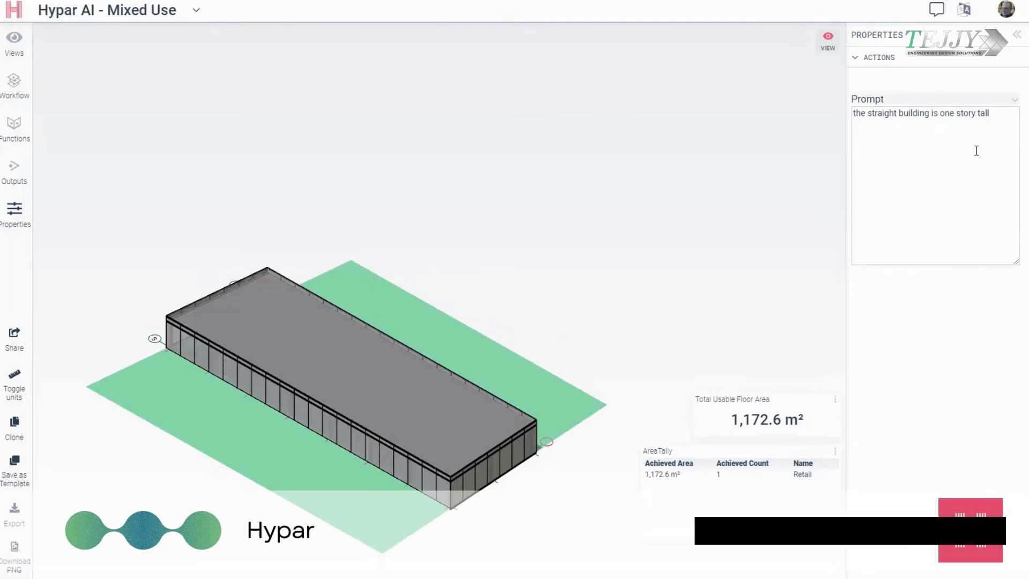
# Reword the prompt to describe a podium, removing the one-story and tall wording
pyautogui.moveTo(930, 114); pyautogui.dragTo(868, 114)
pyautogui.write('podium')
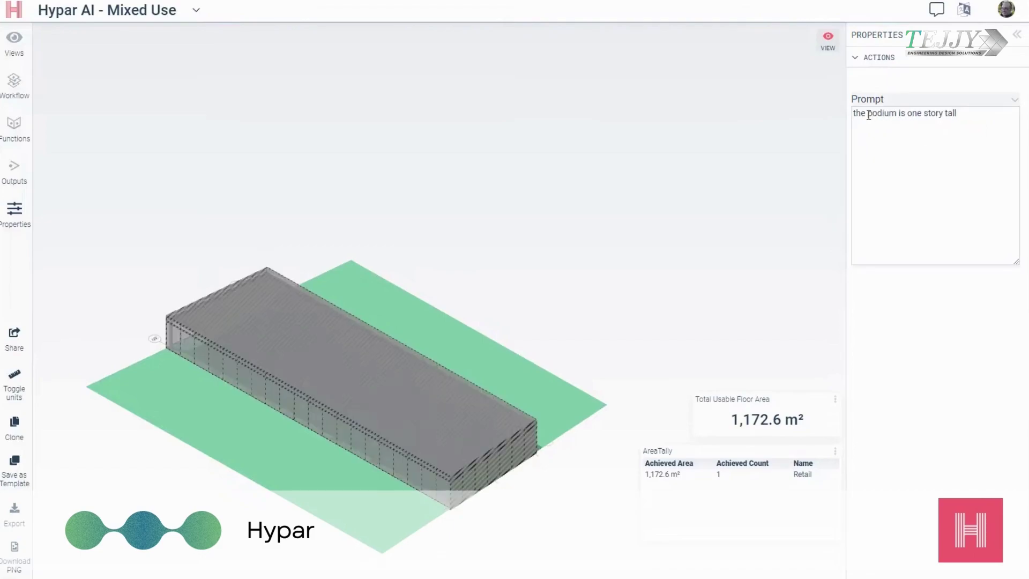
pyautogui.click(963, 114)
pyautogui.press('Left')
pyautogui.press('Left')
pyautogui.press('Left')
pyautogui.press('Left')
pyautogui.press('Left')
pyautogui.press('BackSpace')
pyautogui.press('BackSpace')
pyautogui.press('BackSpace')
pyautogui.press('BackSpace')
pyautogui.press('BackSpace')
pyautogui.press('BackSpace')
pyautogui.press('BackSpace')
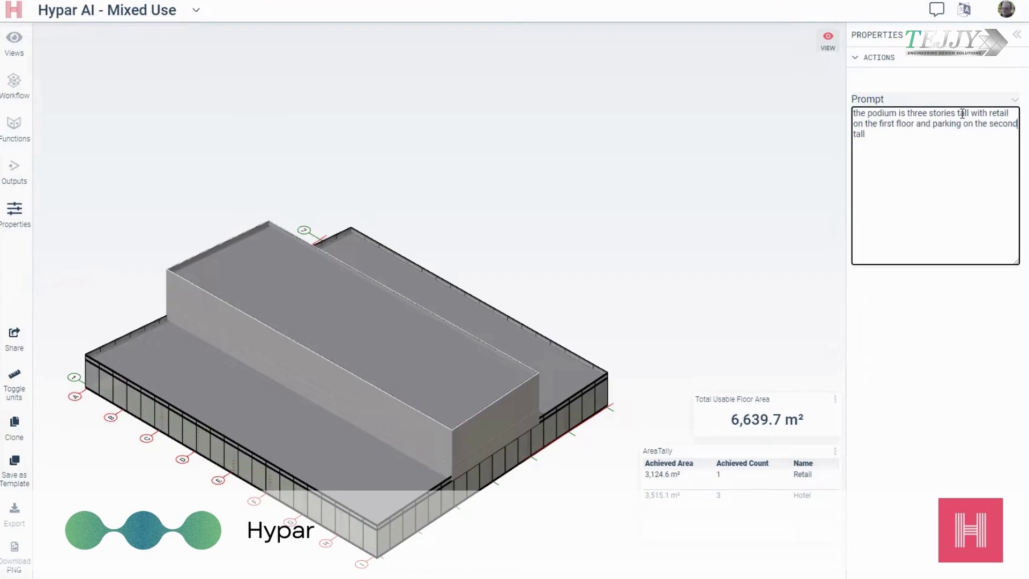
pyautogui.press('Delete')
pyautogui.press('Delete')
pyautogui.press('Delete')
pyautogui.press('Delete')
pyautogui.press('Delete')
pyautogui.press('Tab')
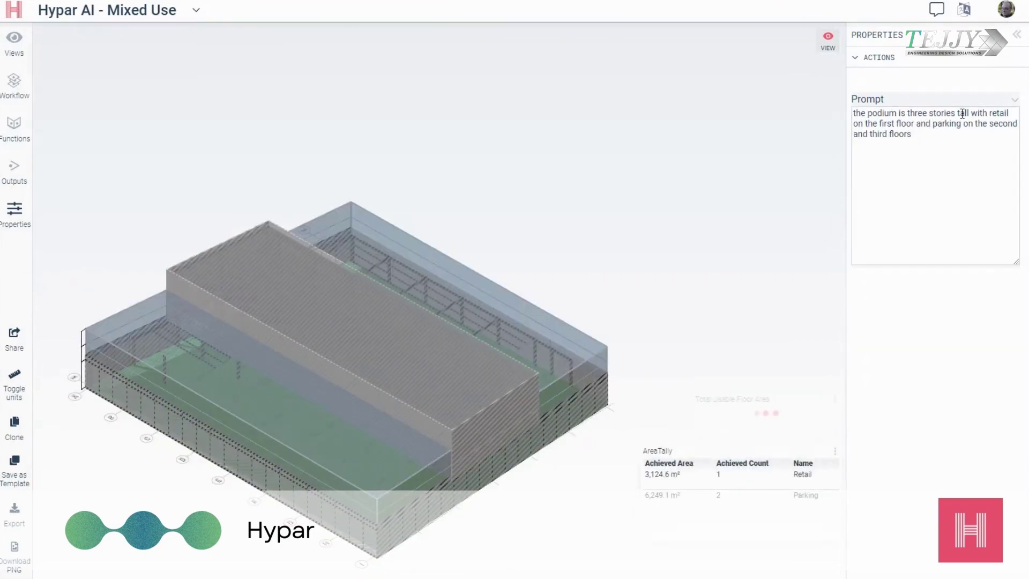
# Add a sentence describing a U-shaped tower after the floors description
pyautogui.click(923, 135)
pyautogui.write('. There is a straight')
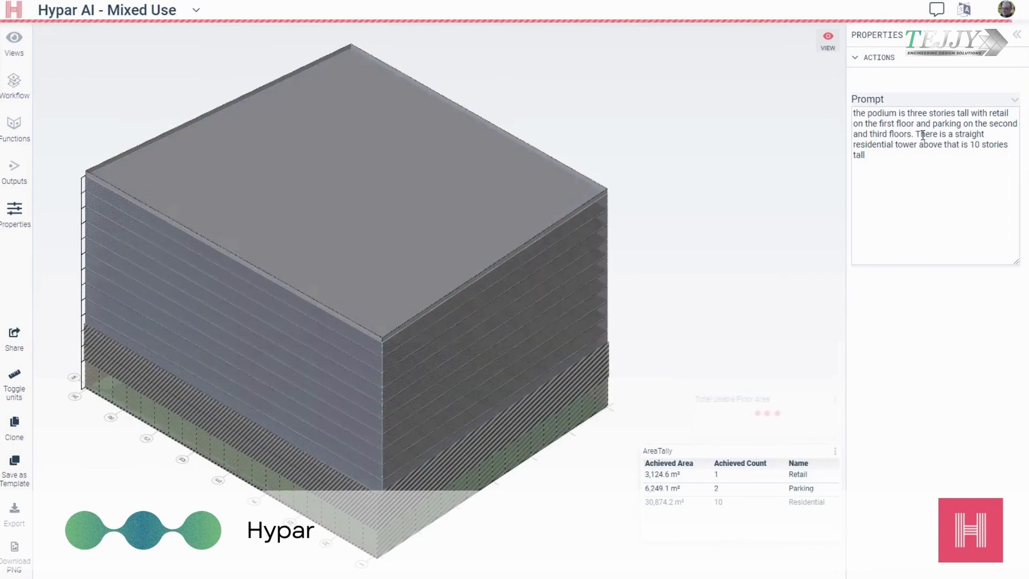
pyautogui.click(989, 134)
pyautogui.press('BackSpace')
pyautogui.press('BackSpace')
pyautogui.press('BackSpace')
pyautogui.press('BackSpace')
pyautogui.press('BackSpace')
pyautogui.press('BackSpace')
pyautogui.press('BackSpace')
pyautogui.press('BackSpace')
pyautogui.write('U-shaped')
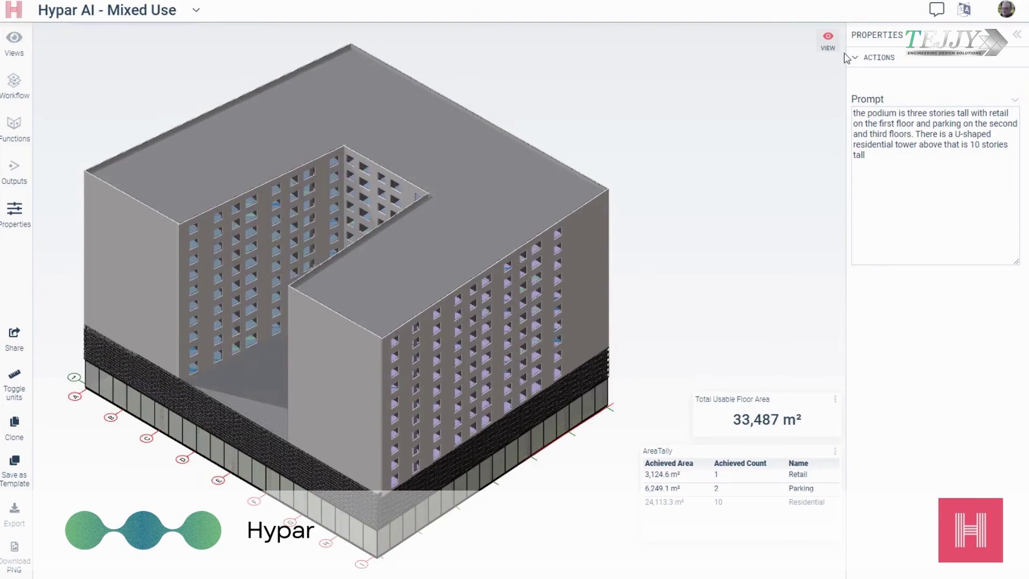
# Expand a One Bedroom unit's settings and save, regenerating the tower
pyautogui.scroll(10, 620, 156)
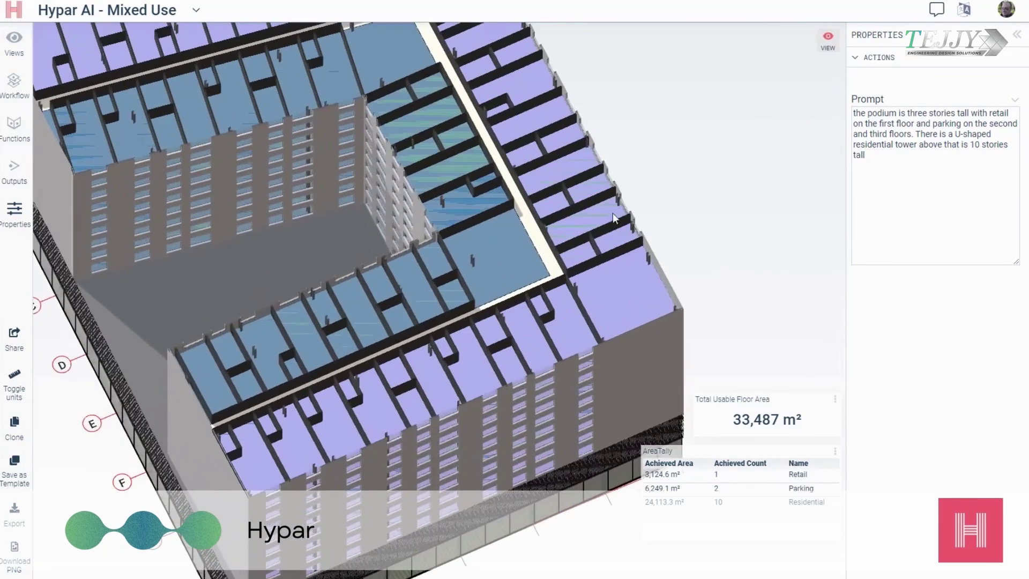
pyautogui.click(614, 215)
pyautogui.click(697, 364)
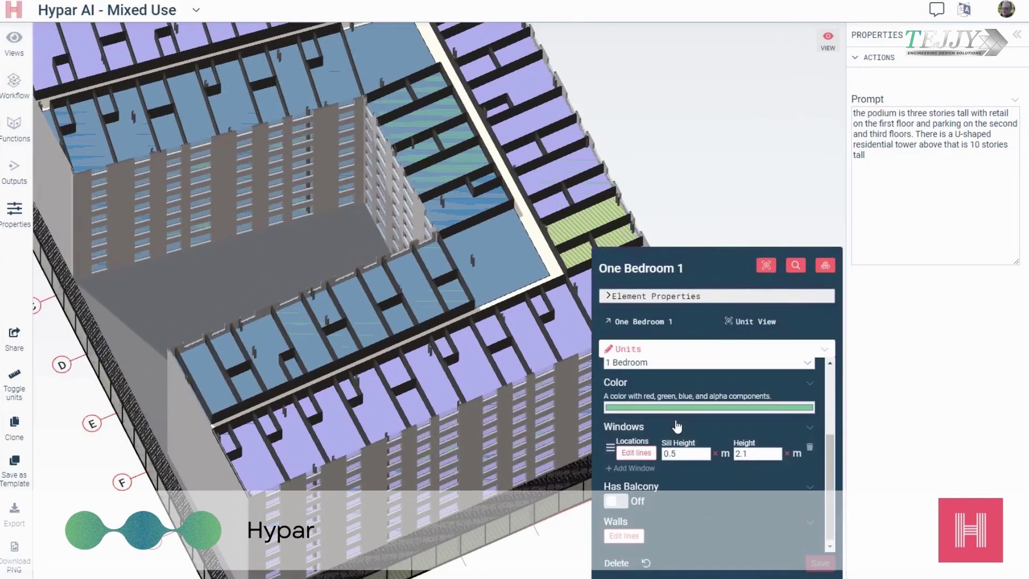
pyautogui.click(818, 563)
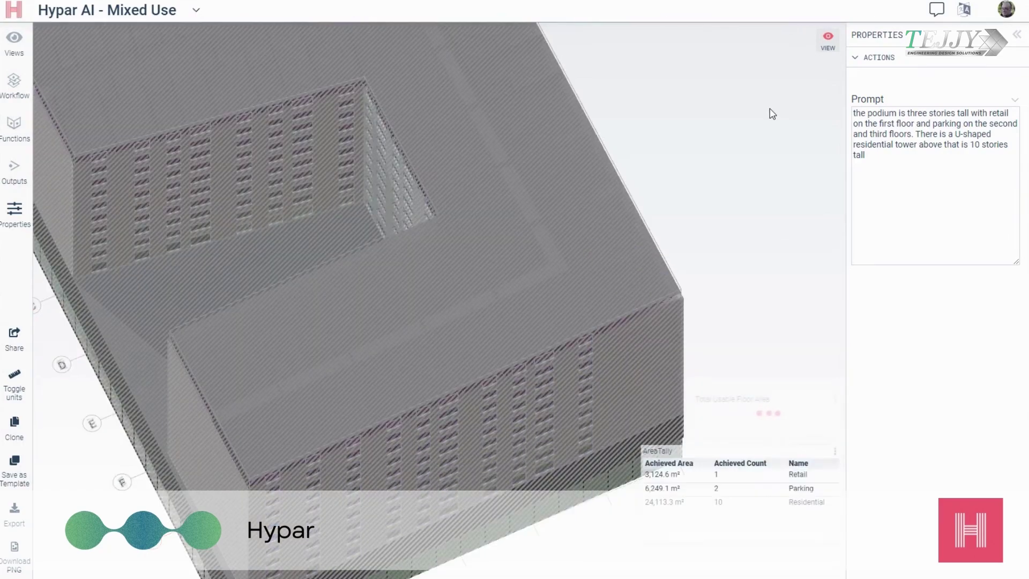
pyautogui.moveTo(772, 114); pyautogui.dragTo(652, 164)
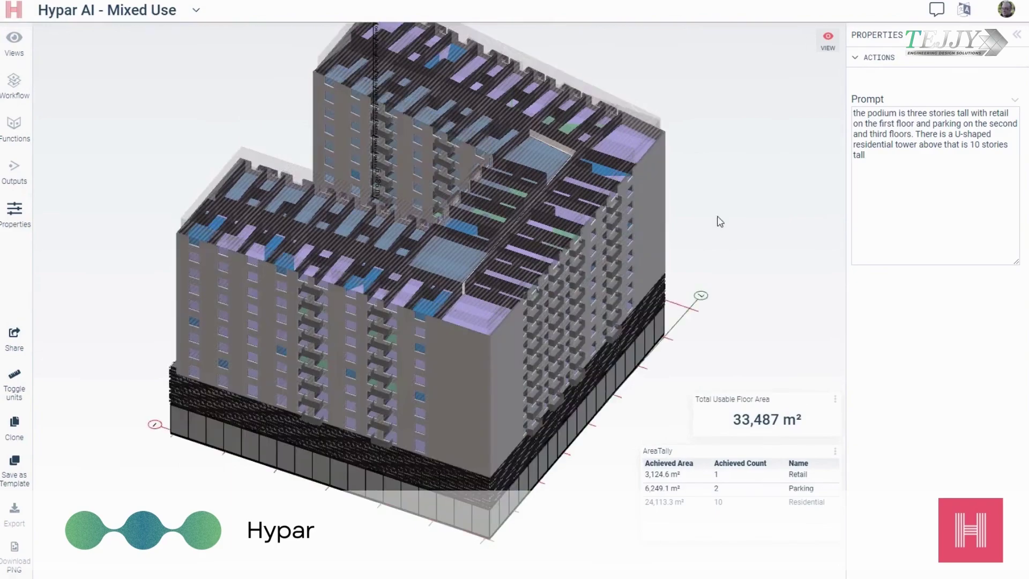
pyautogui.scroll(5, 720, 222)
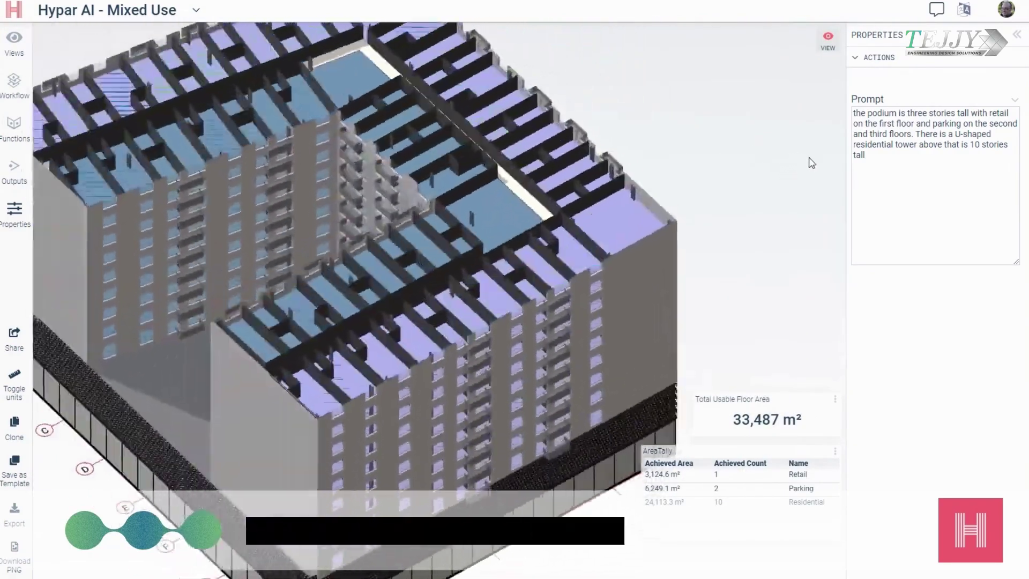
pyautogui.scroll(-3, 812, 162)
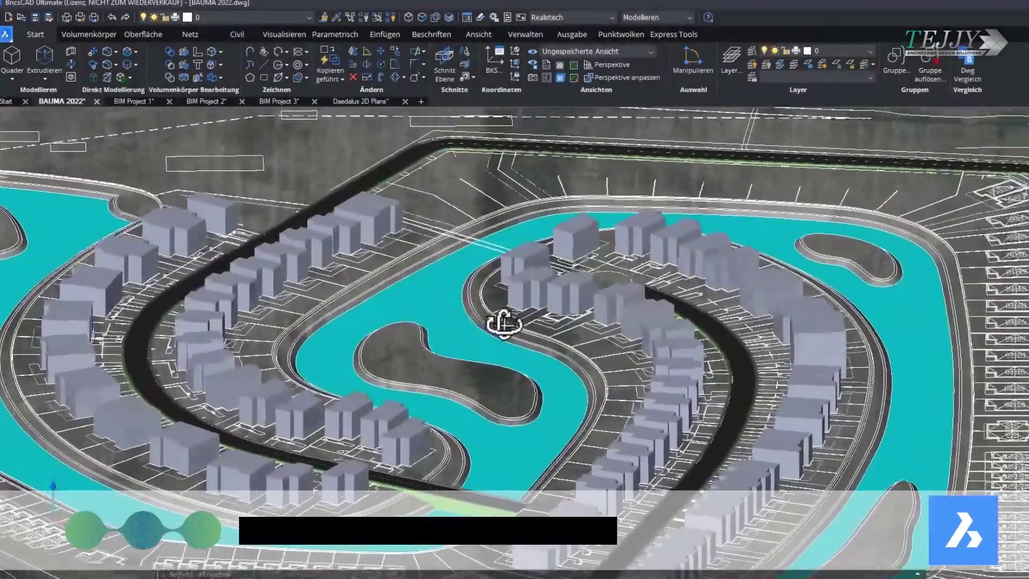
pyautogui.keyDown('shift'); pyautogui.moveTo(501, 317); pyautogui.dragTo(683, 338, button='middle'); pyautogui.keyUp('shift')
pyautogui.scroll(10, 638, 317)
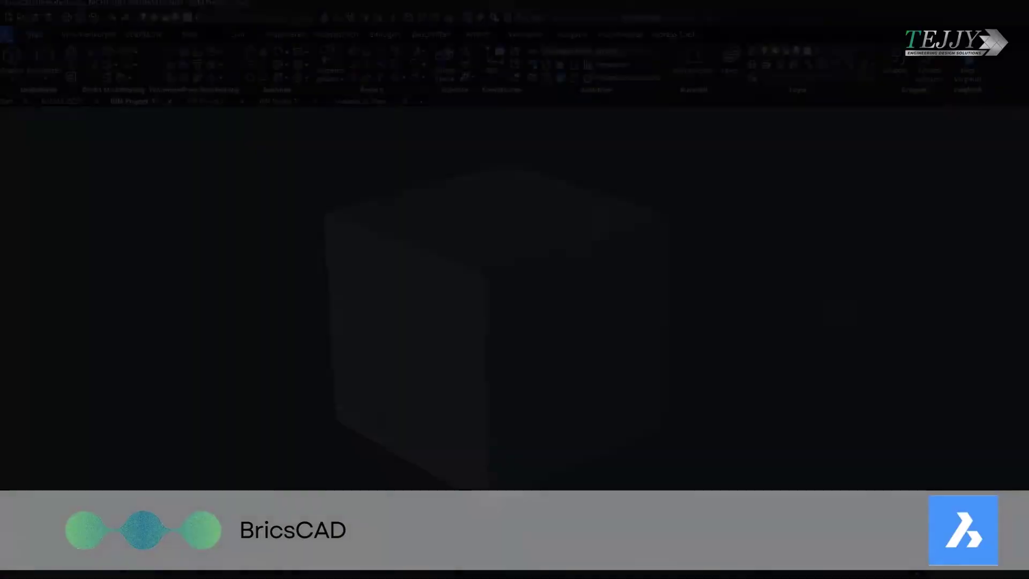
# Switch to the BIM workspace, run Quickbuilding on the cube and classify its elements
pyautogui.click(657, 17)
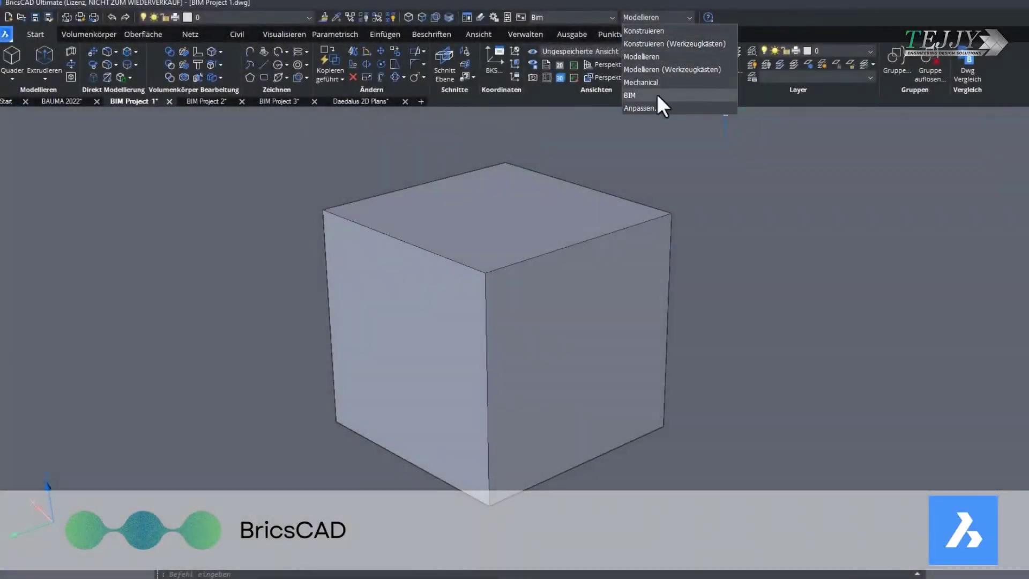
pyautogui.click(657, 94)
pyautogui.click(94, 36)
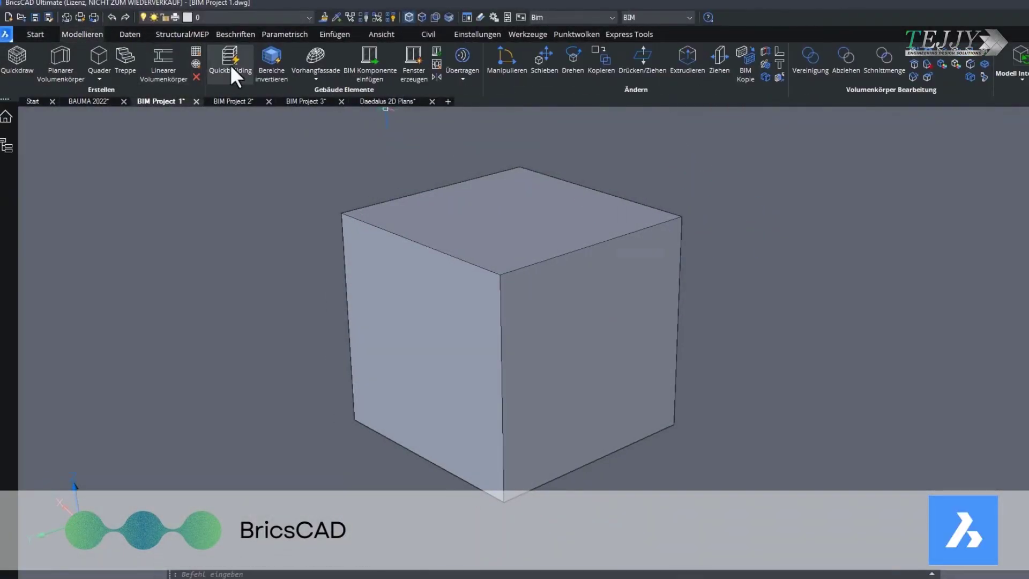
pyautogui.click(231, 65)
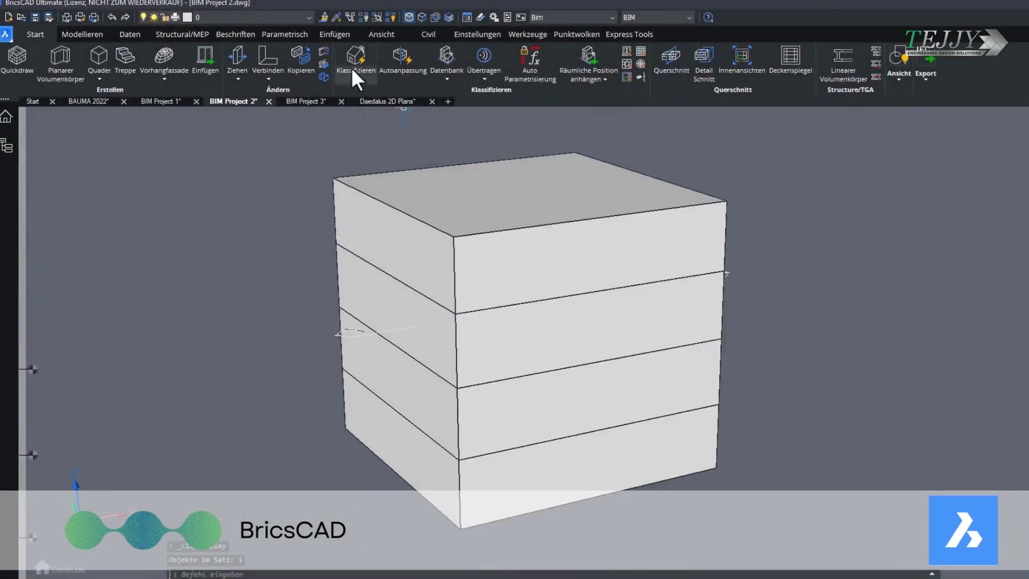
pyautogui.click(356, 59)
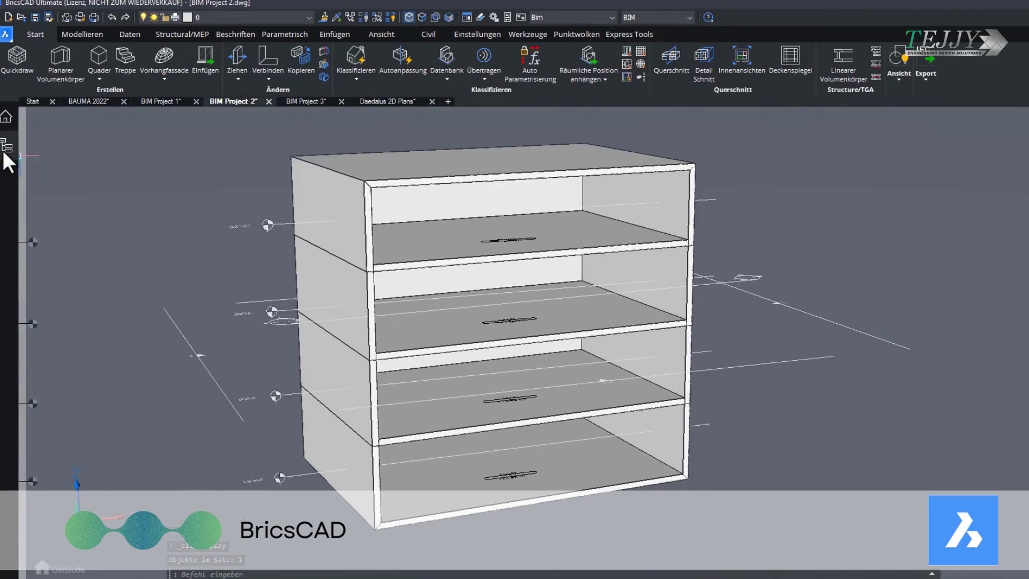
# Assign the Außenwand composition to all sixteen walls, then select the roof and four slabs
pyautogui.click(7, 146)
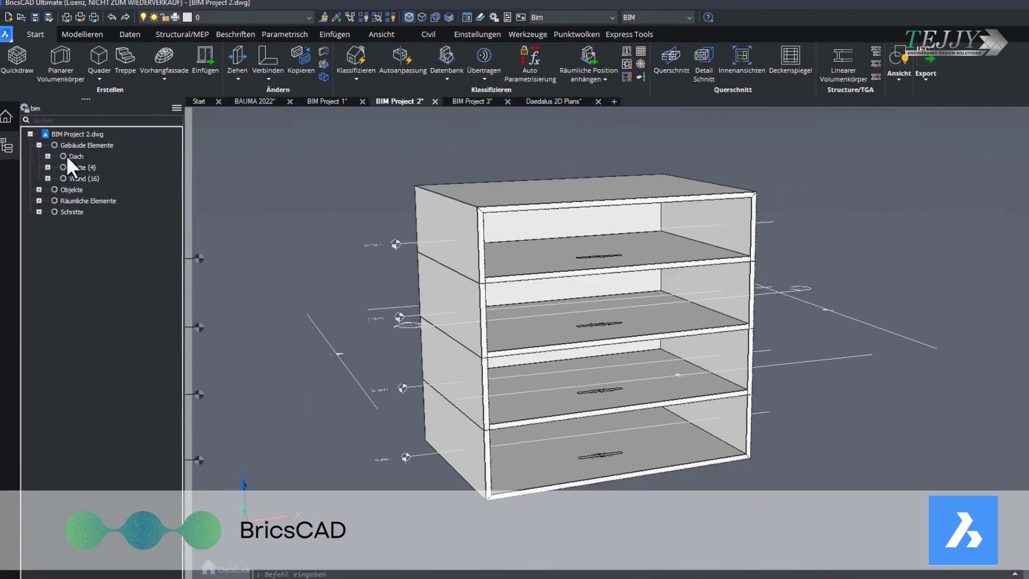
pyautogui.click(80, 178)
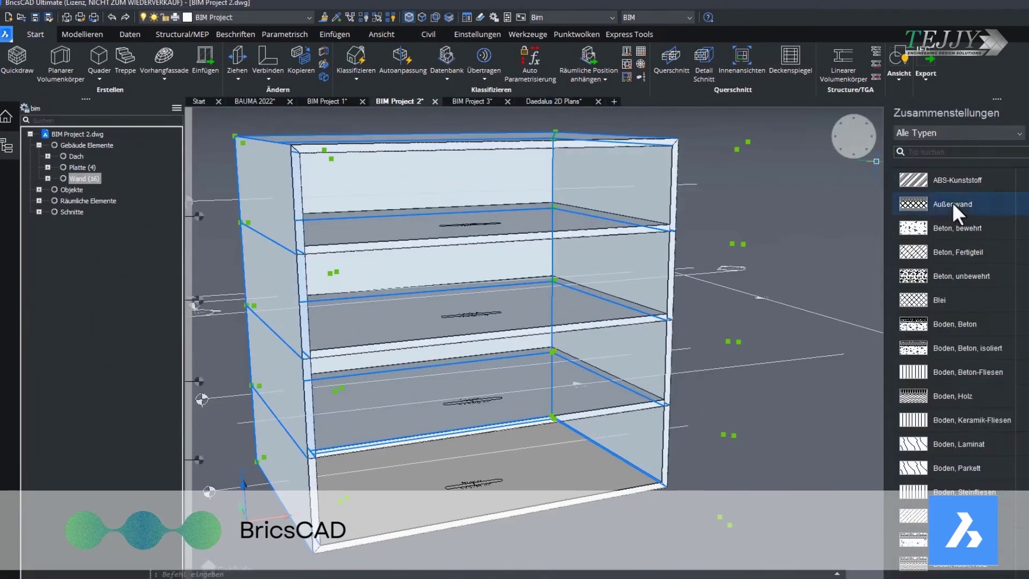
pyautogui.moveTo(956, 207); pyautogui.dragTo(375, 258)
pyautogui.click(76, 156)
pyautogui.keyDown('shift'); pyautogui.click(81, 167); pyautogui.keyUp('shift')
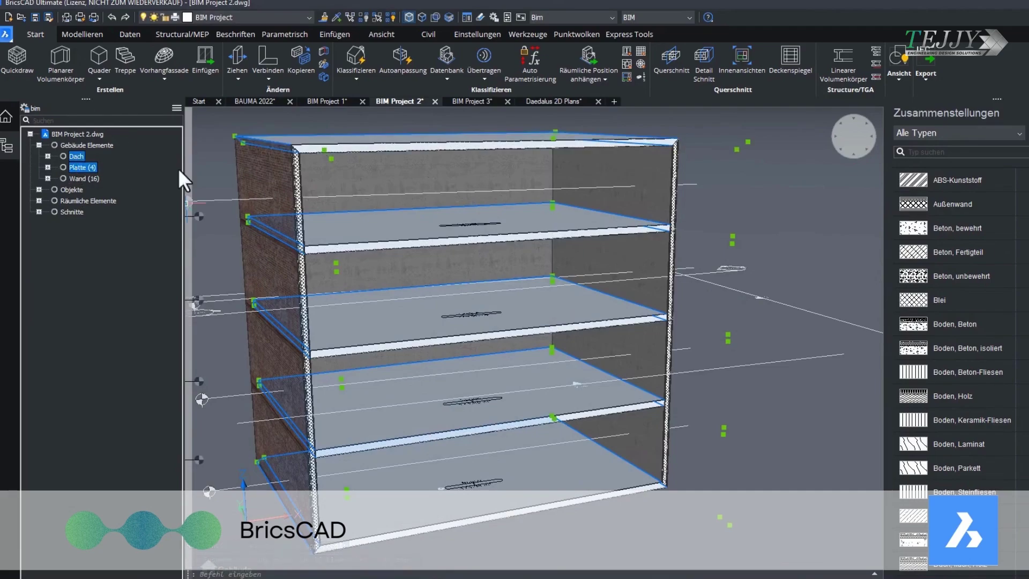
# Transfer the wall–slab junction detail to all matching junctions with Übertragen
pyautogui.press('Escape')
pyautogui.scroll(5, 664, 268)
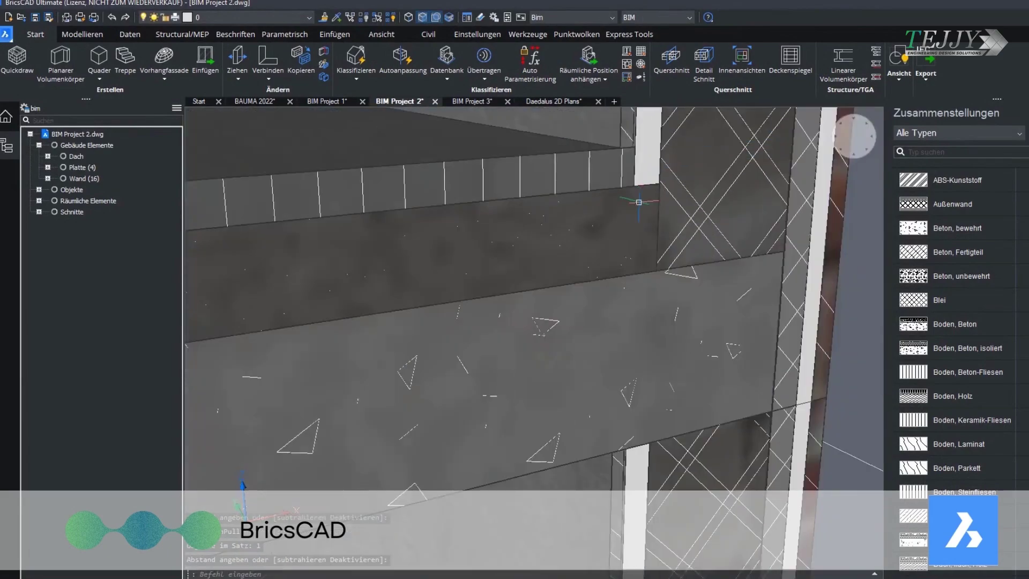
pyautogui.click(486, 56)
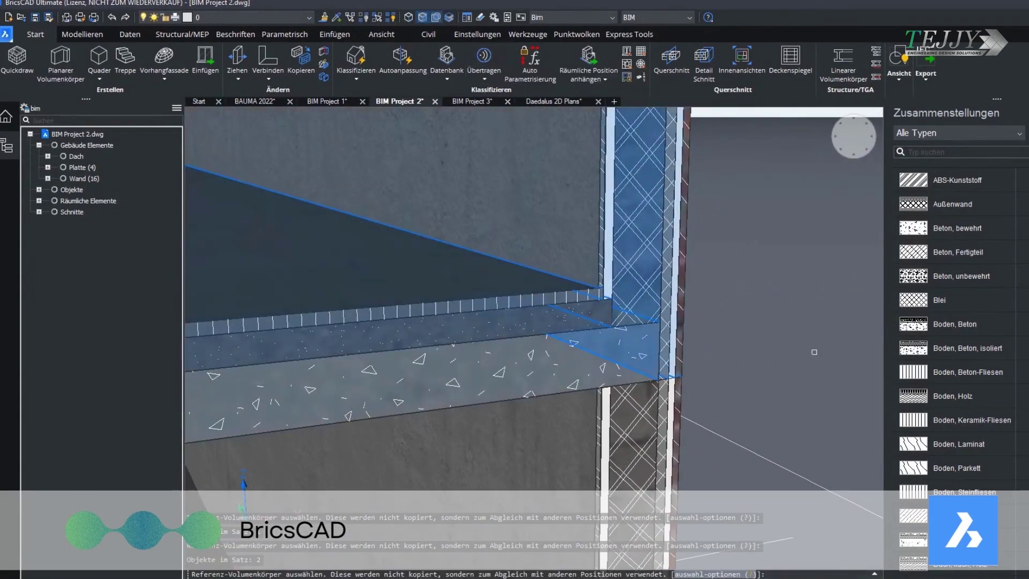
pyautogui.scroll(3, 780, 353)
pyautogui.press('Return')
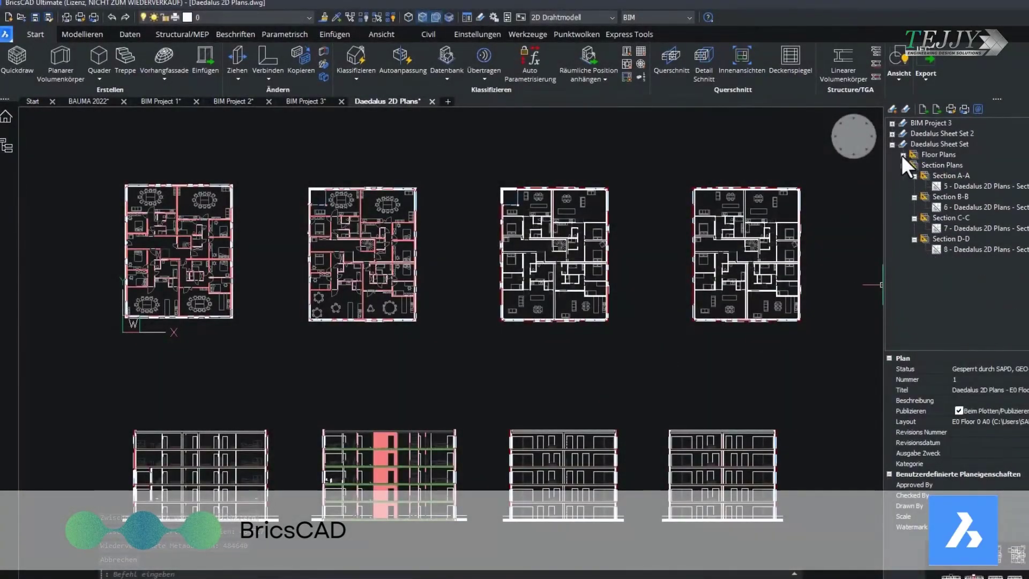
# Open the Floor 0 plan sheet from the Sheet Set manager
pyautogui.click(903, 155)
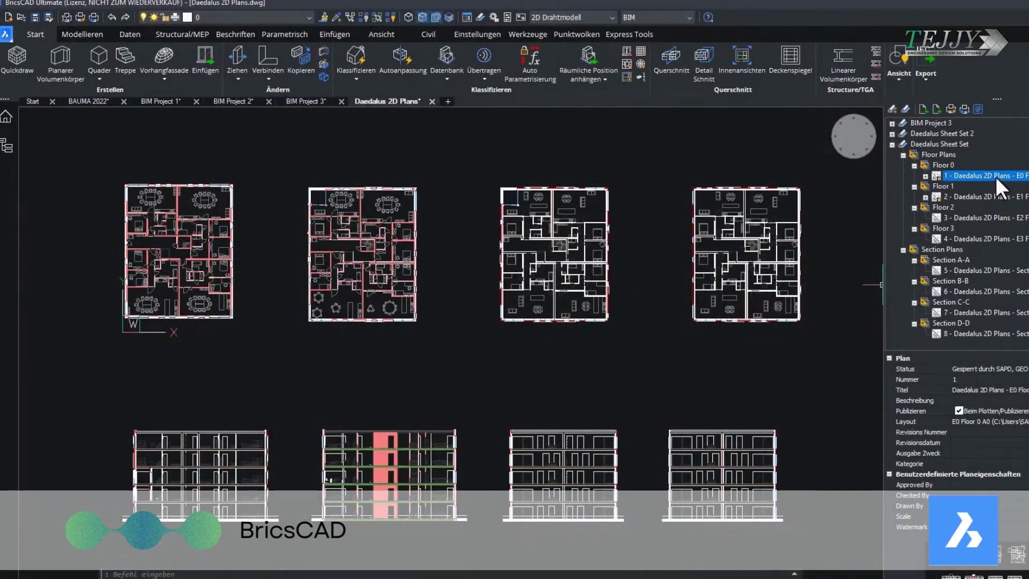
pyautogui.doubleClick(996, 176)
pyautogui.scroll(5, 740, 359)
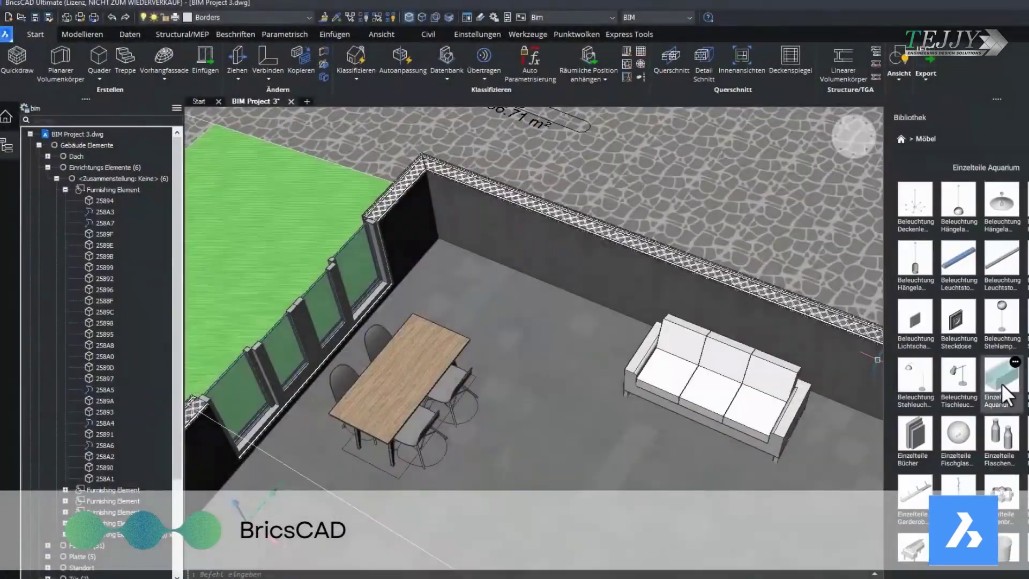
# Move the couch against the back wall beside the table
pyautogui.moveTo(749, 411)
pyautogui.moveTo(749, 412); pyautogui.dragTo(493, 265)
pyautogui.scroll(5, 548, 317)
pyautogui.scroll(-5, 548, 318)
pyautogui.keyDown('shift'); pyautogui.moveTo(563, 287); pyautogui.dragTo(494, 276, button='middle'); pyautogui.keyUp('shift')
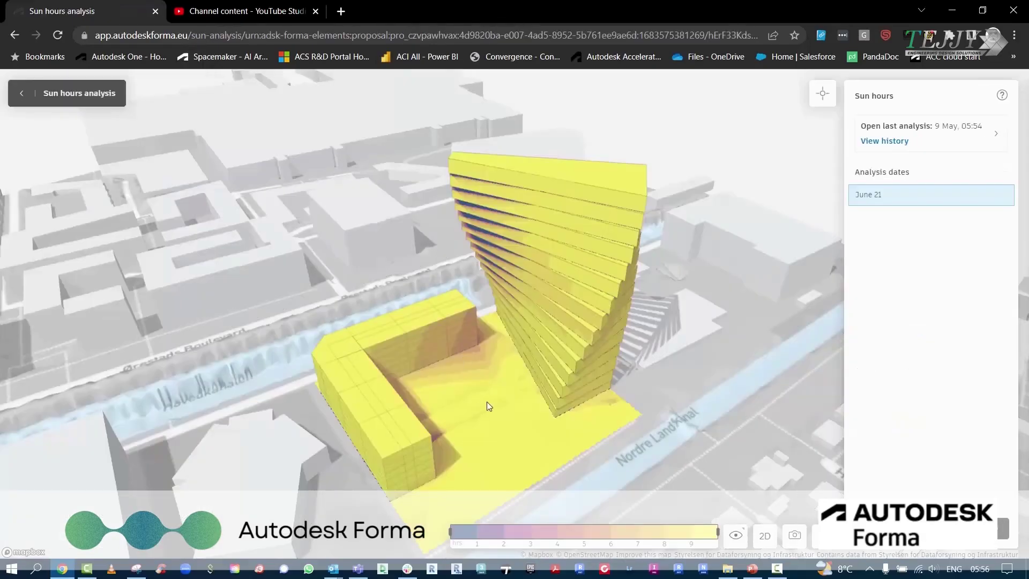
# Pin a daylight potential value on the tower facade
pyautogui.moveTo(487, 401); pyautogui.dragTo(452, 382)
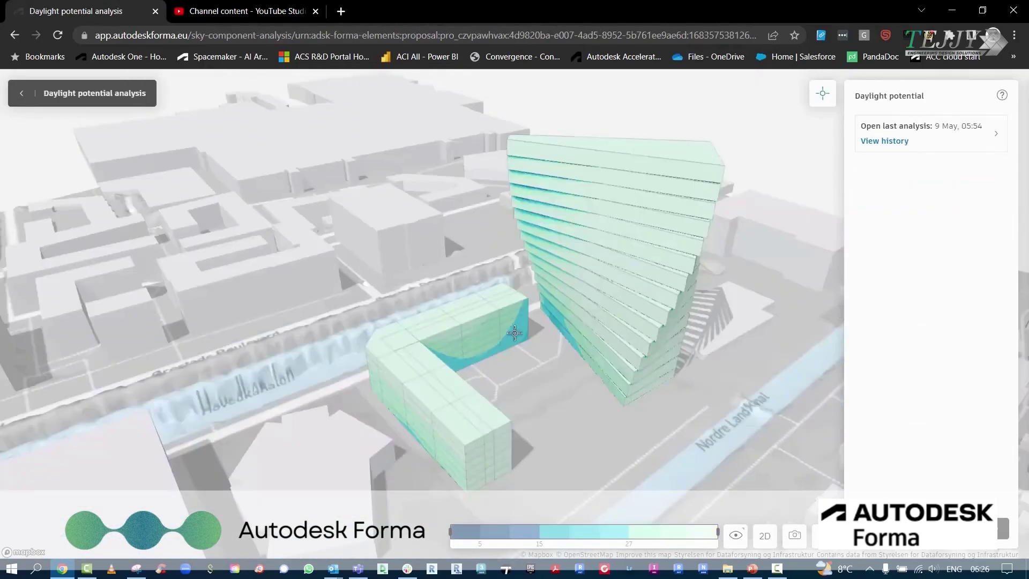
pyautogui.moveTo(515, 333)
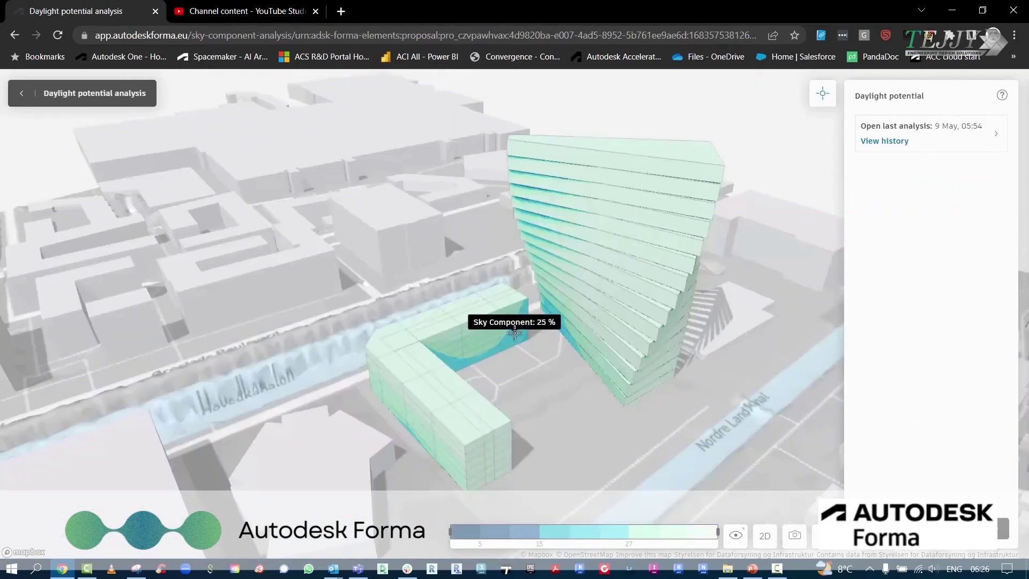
pyautogui.click(611, 266)
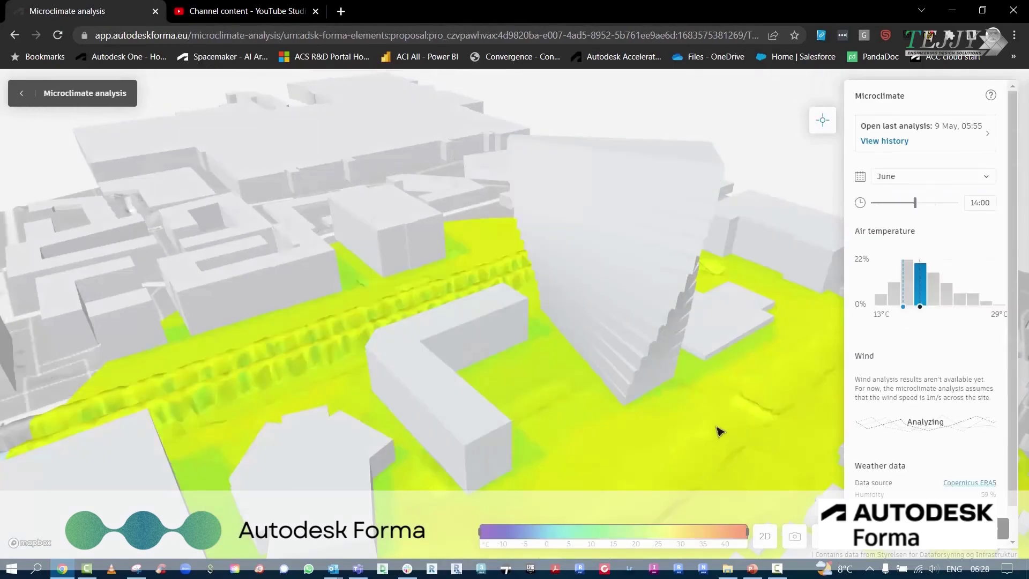
# Inspect microclimate air temperature values at a second spot on the site
pyautogui.click(822, 121)
pyautogui.moveTo(430, 368)
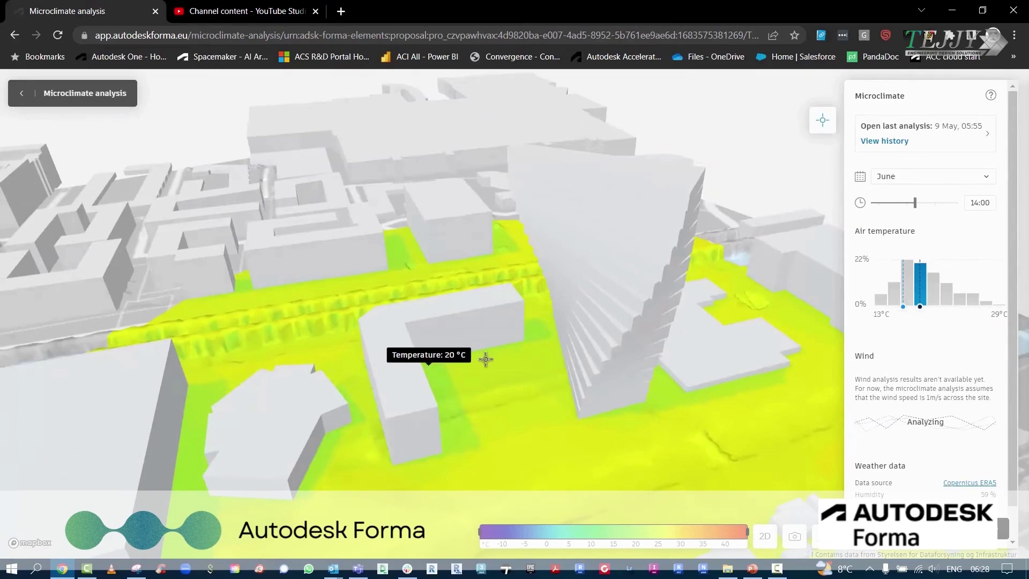
pyautogui.click(533, 413)
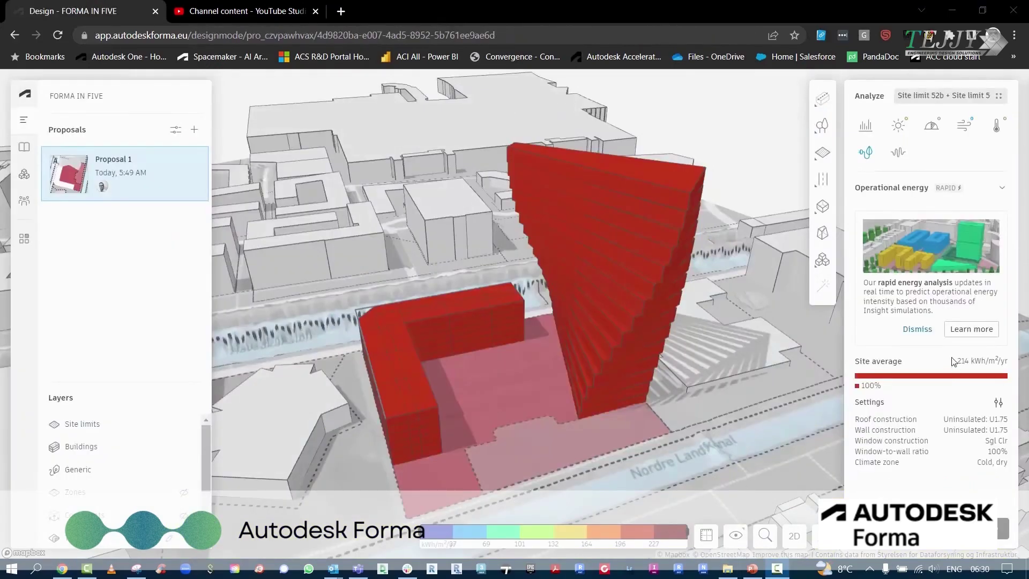
# Set the roof to Wood: U0.09 and walls to 35.5-cm ICF: U0.06
pyautogui.click(998, 403)
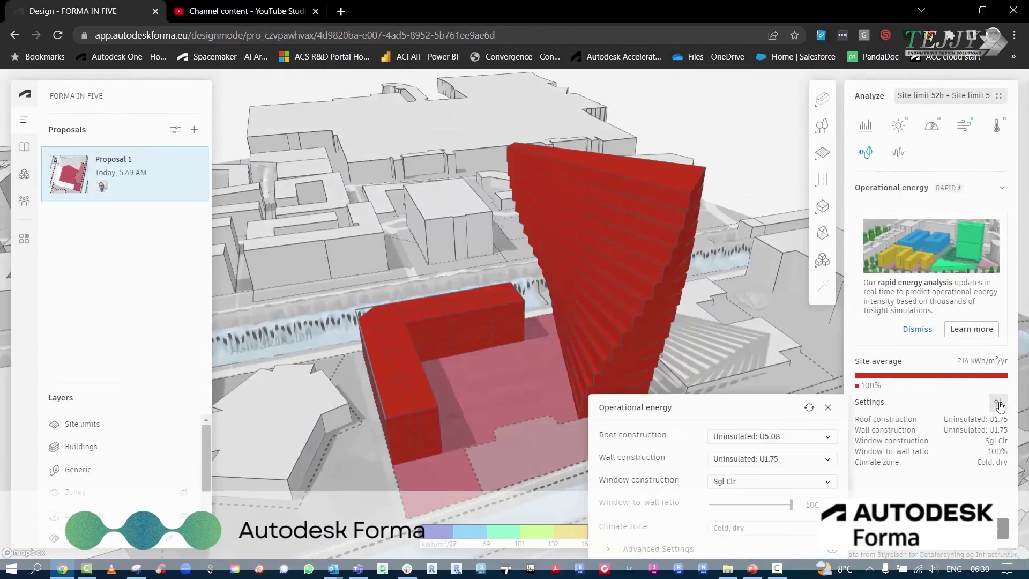
pyautogui.click(794, 437)
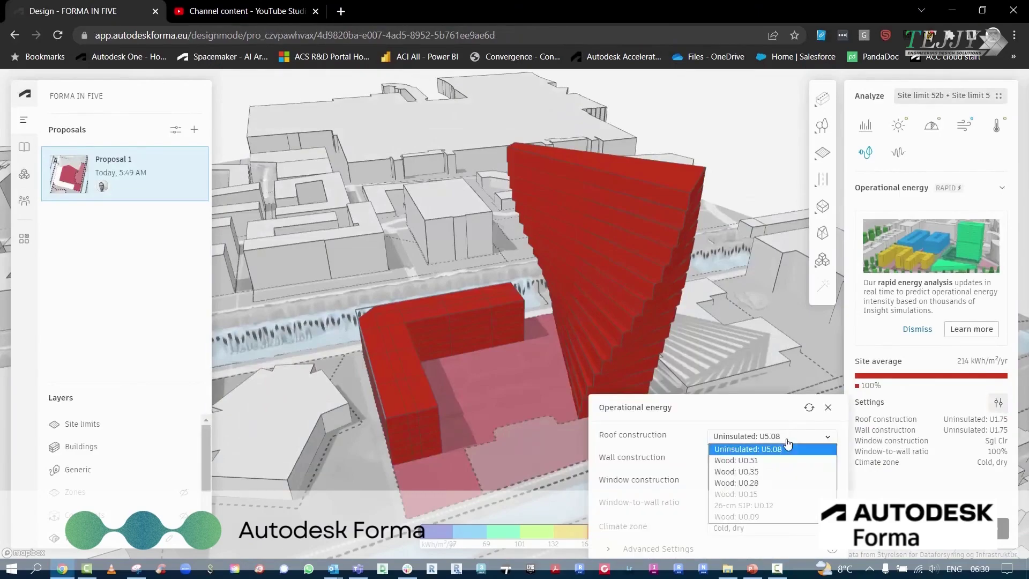
pyautogui.click(740, 517)
pyautogui.click(749, 464)
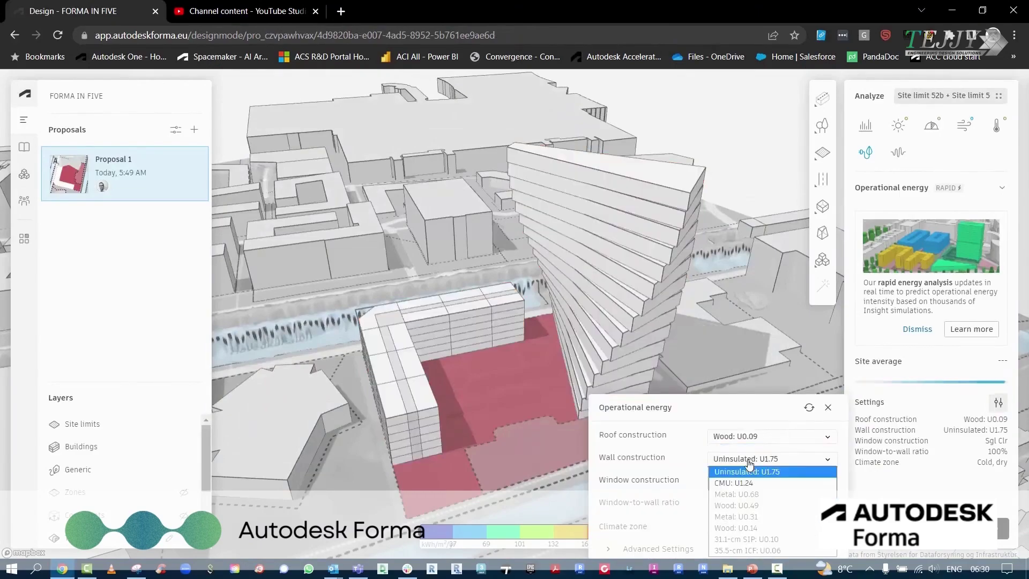
pyautogui.click(748, 546)
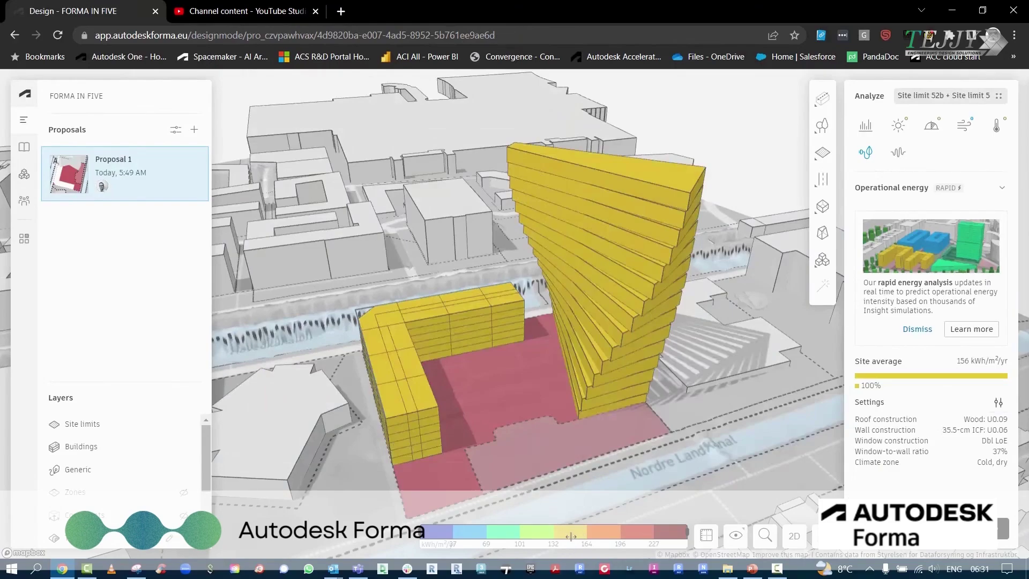
# Show the wind analysis and how often wind comes from the west
pyautogui.click(778, 569)
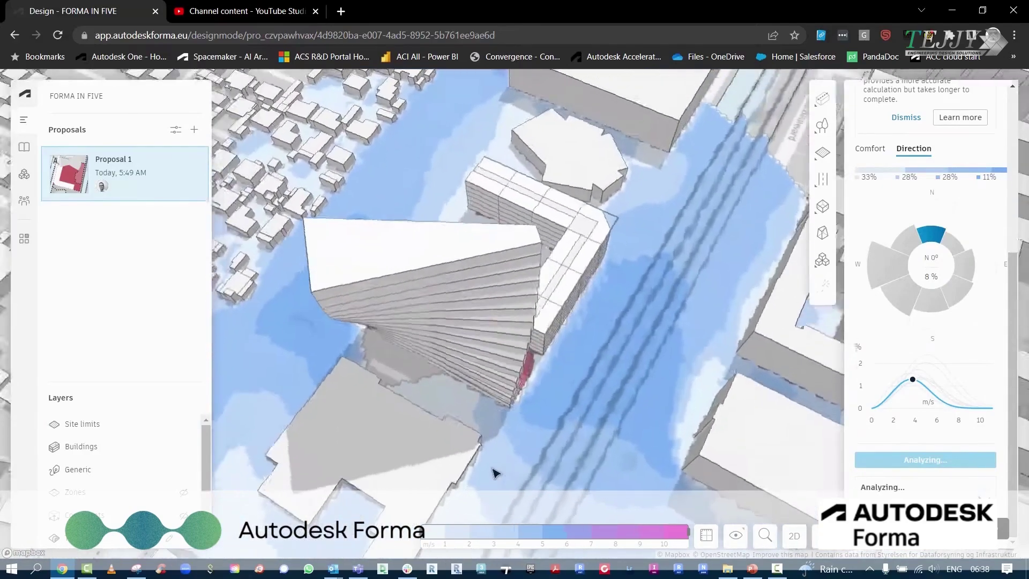
pyautogui.moveTo(496, 473); pyautogui.dragTo(493, 375, button='right')
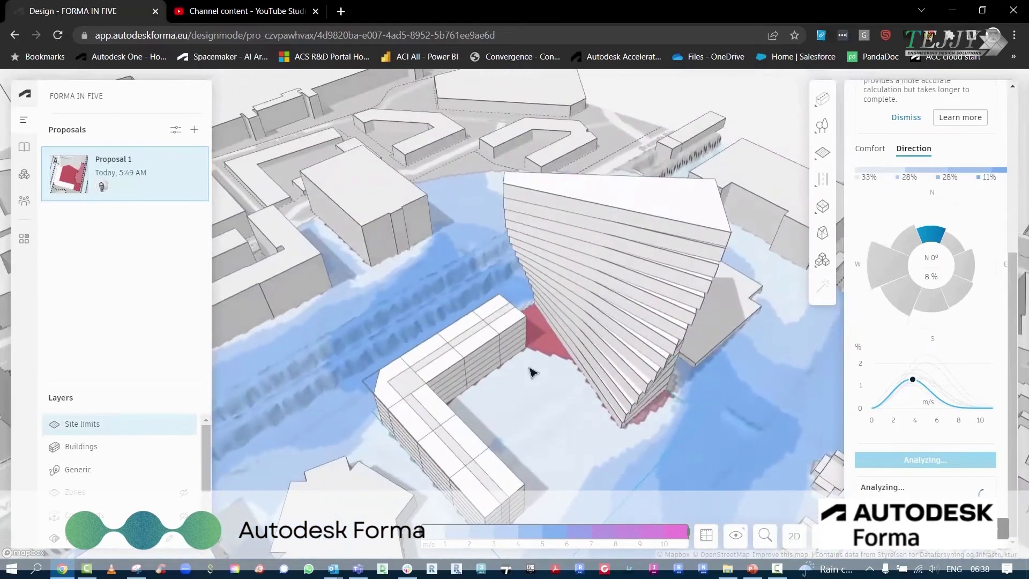
pyautogui.click(879, 271)
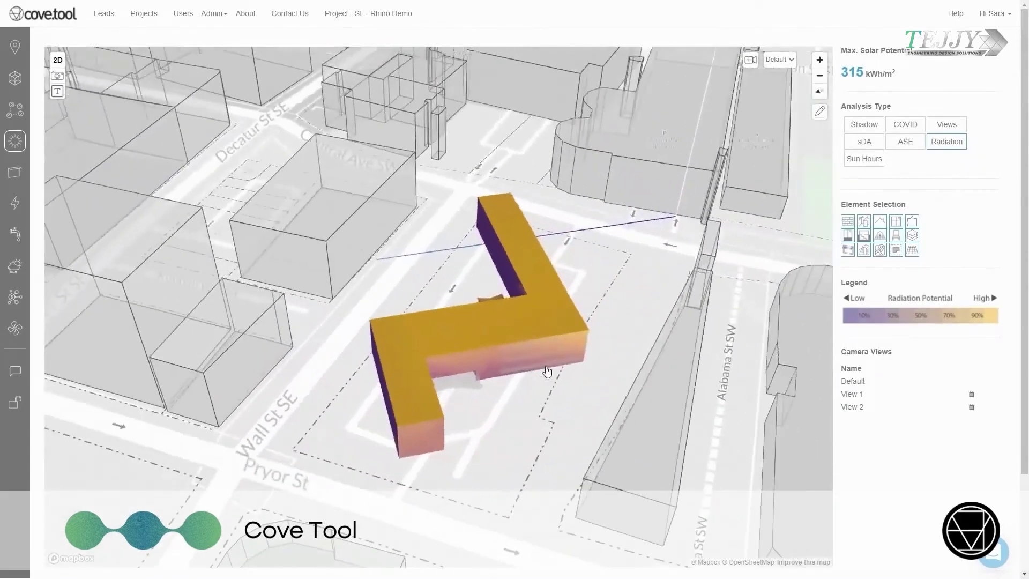
# Rotate the L-shaped building and switch the analysis from Sun Hours to LEED Views, showing 87% quality views
pyautogui.moveTo(547, 371); pyautogui.dragTo(554, 366, button='right')
pyautogui.click(867, 160)
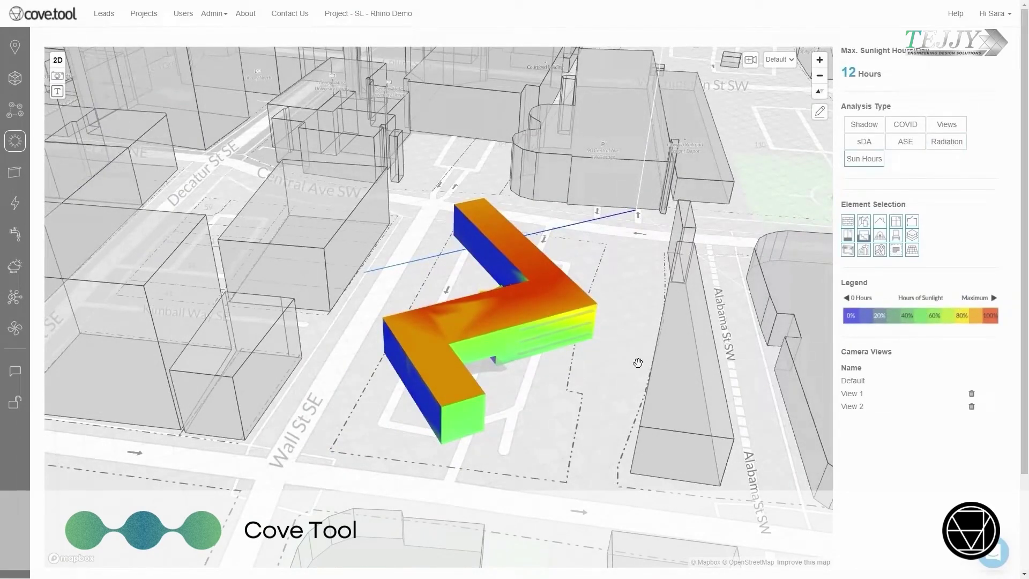
pyautogui.click(948, 125)
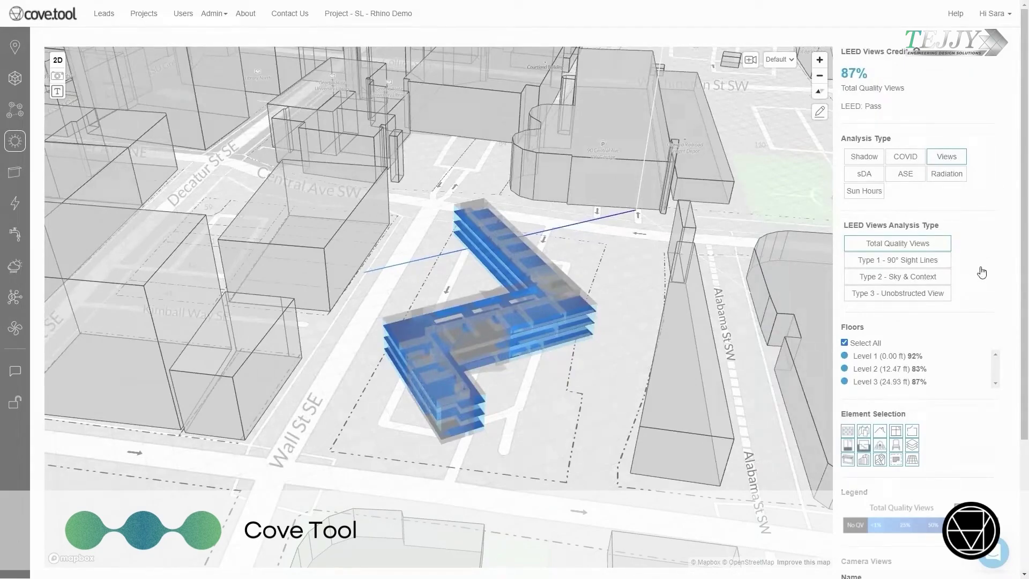
# Compare the Type 1, 2 and 3 view results, then show sDA (45%) and ASE glare (32%, LEED fail)
pyautogui.click(944, 262)
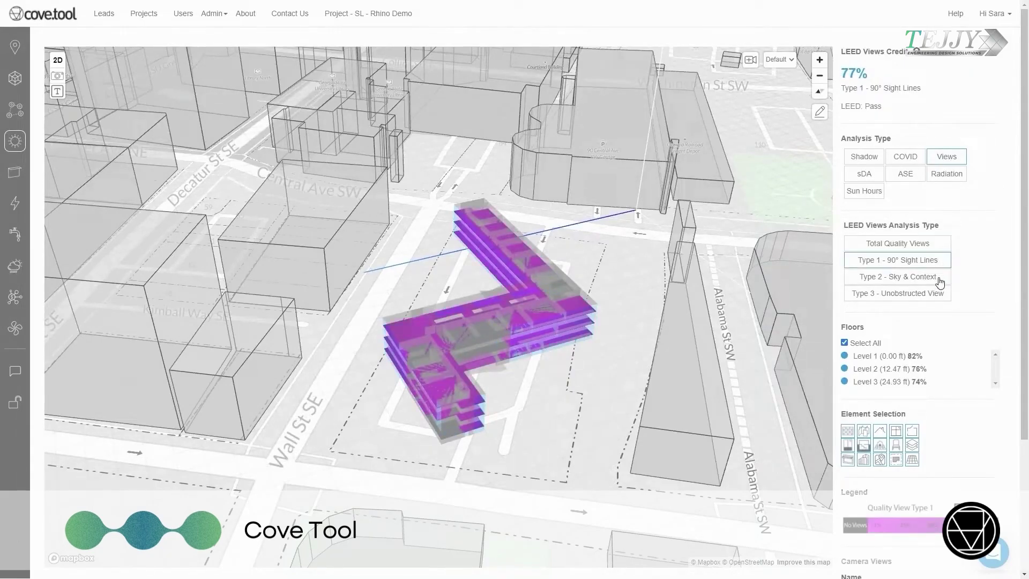
pyautogui.click(940, 280)
pyautogui.click(938, 294)
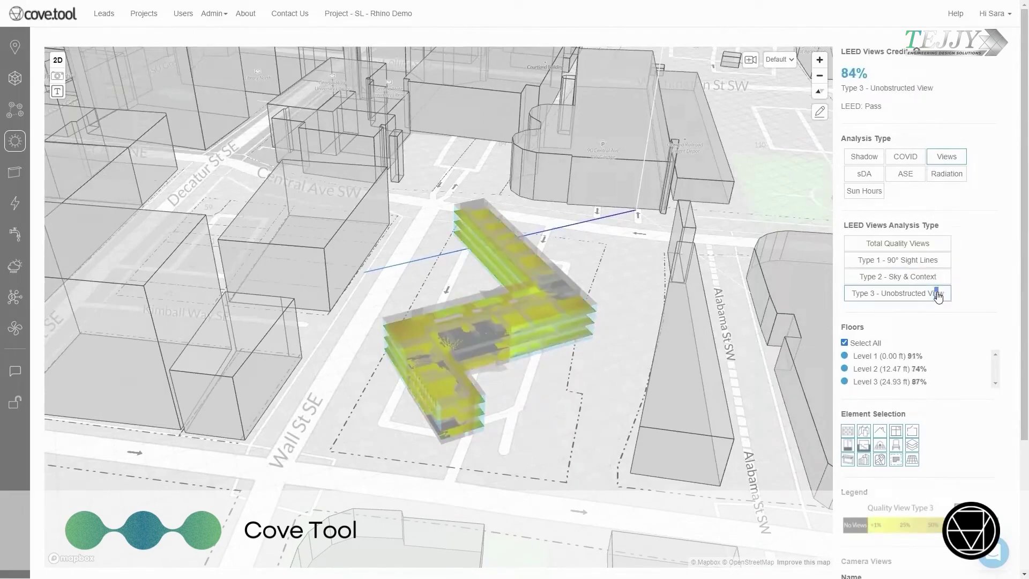
pyautogui.click(865, 174)
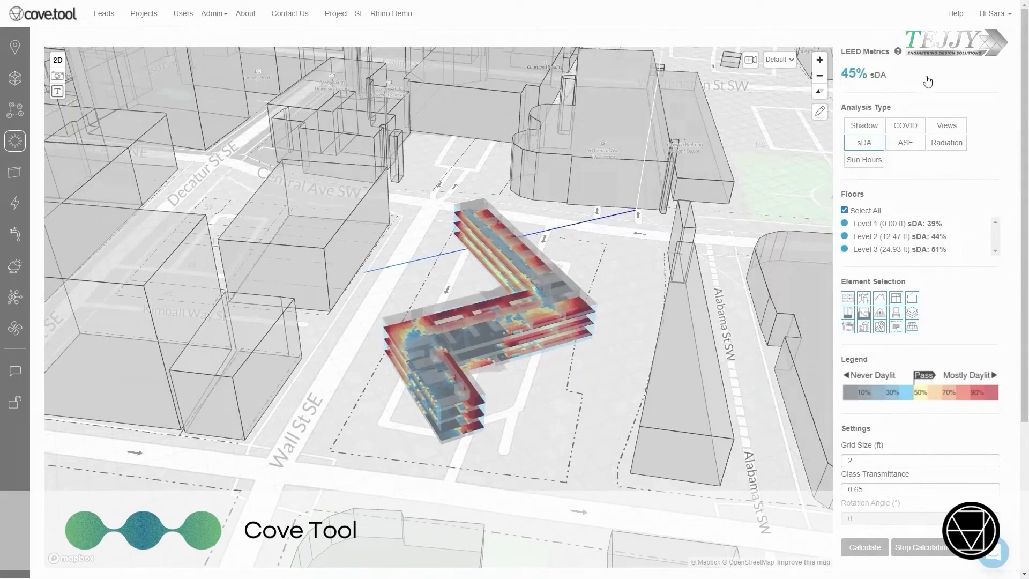
pyautogui.click(914, 141)
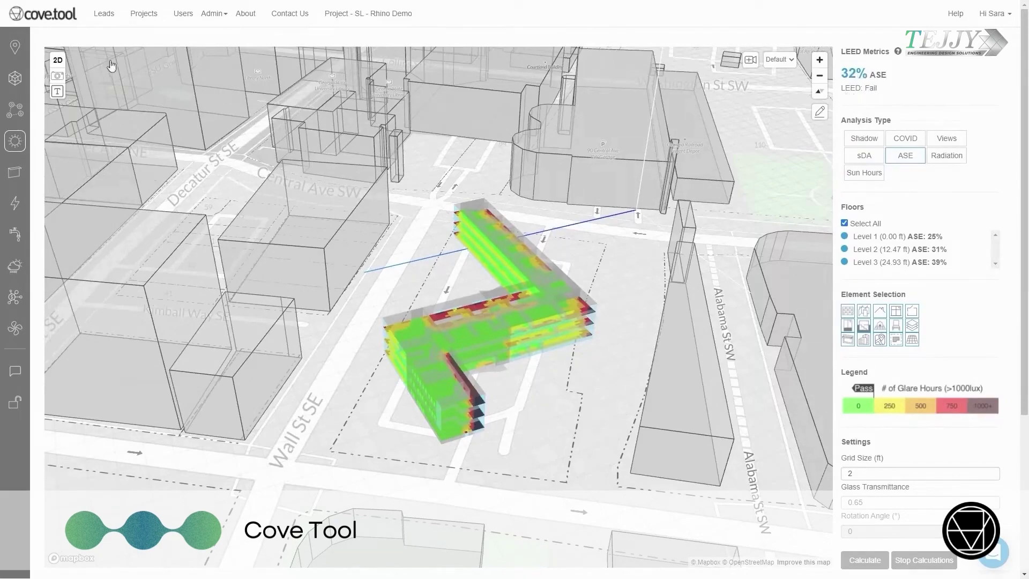
# Toggle floor levels in the 2D plan view, return to 3D and switch to the COVID analysis
pyautogui.click(57, 61)
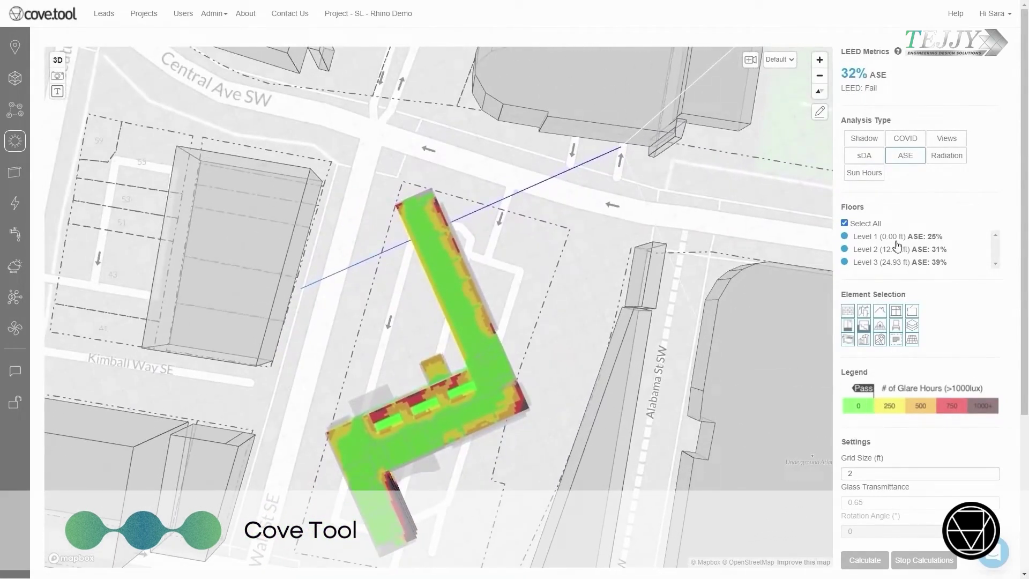
pyautogui.click(889, 260)
pyautogui.click(889, 249)
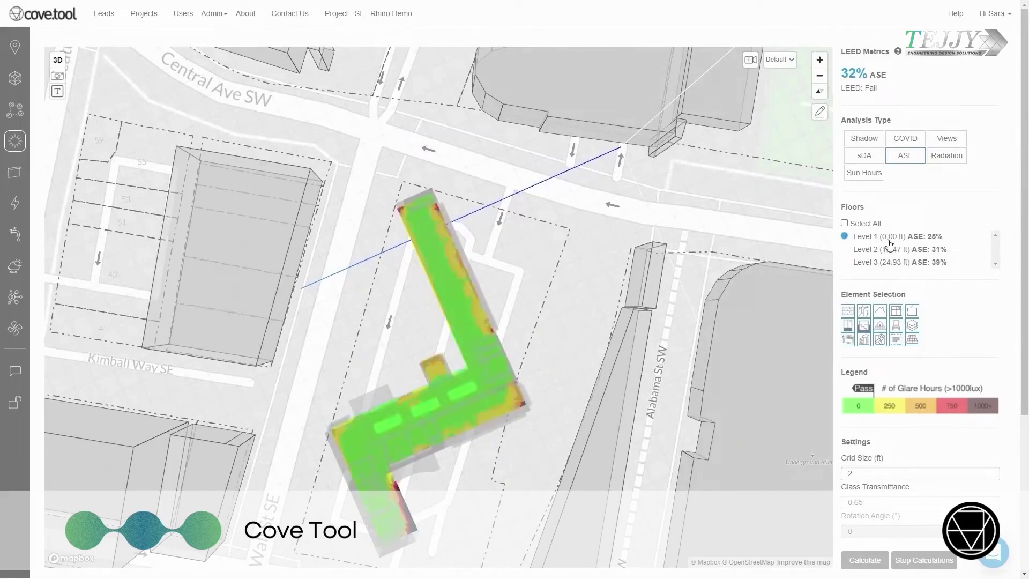
pyautogui.click(889, 251)
pyautogui.click(886, 263)
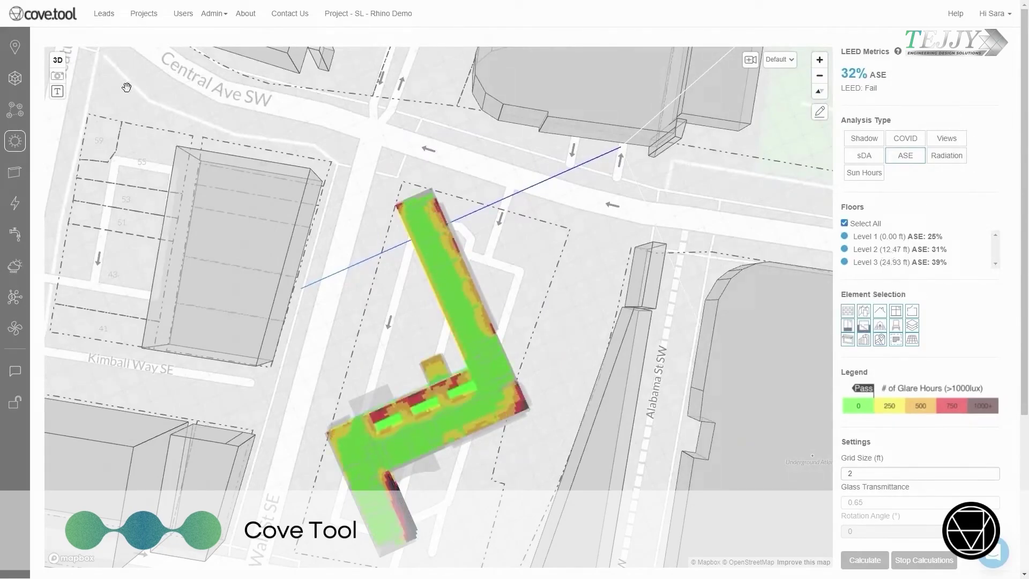
pyautogui.click(57, 60)
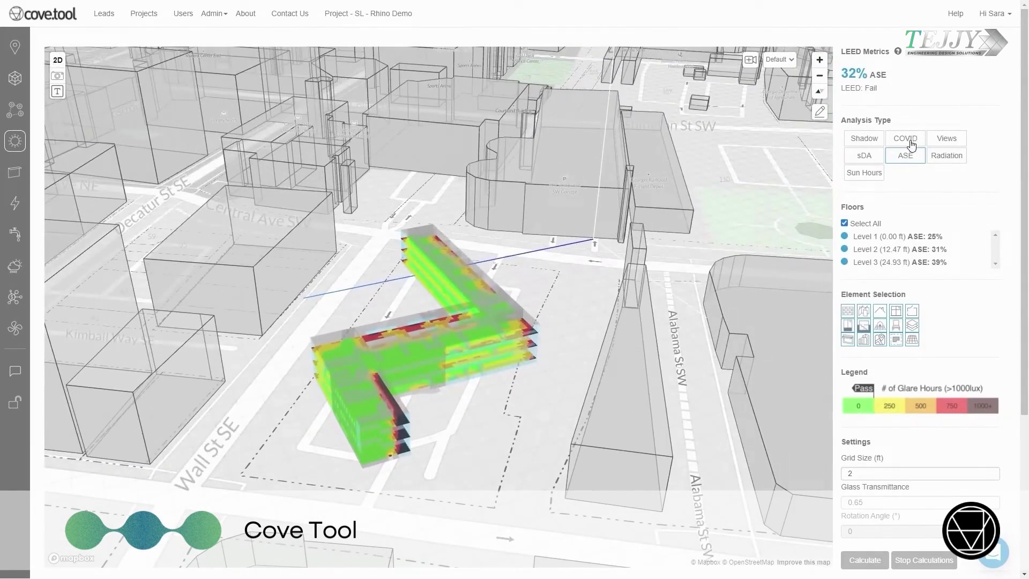
pyautogui.click(911, 140)
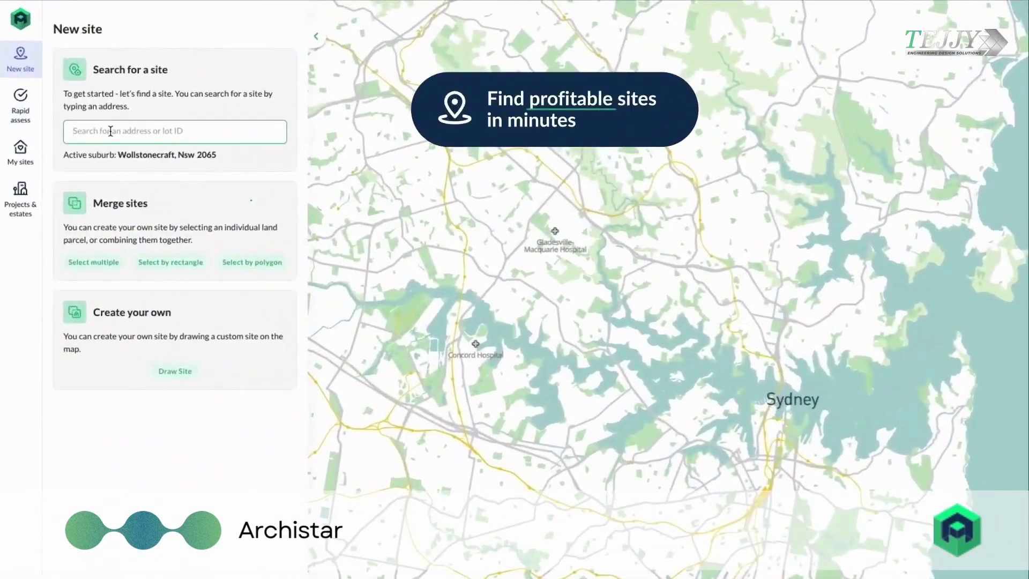
pyautogui.write('23 Shirley Road,')
pyautogui.click(86, 142)
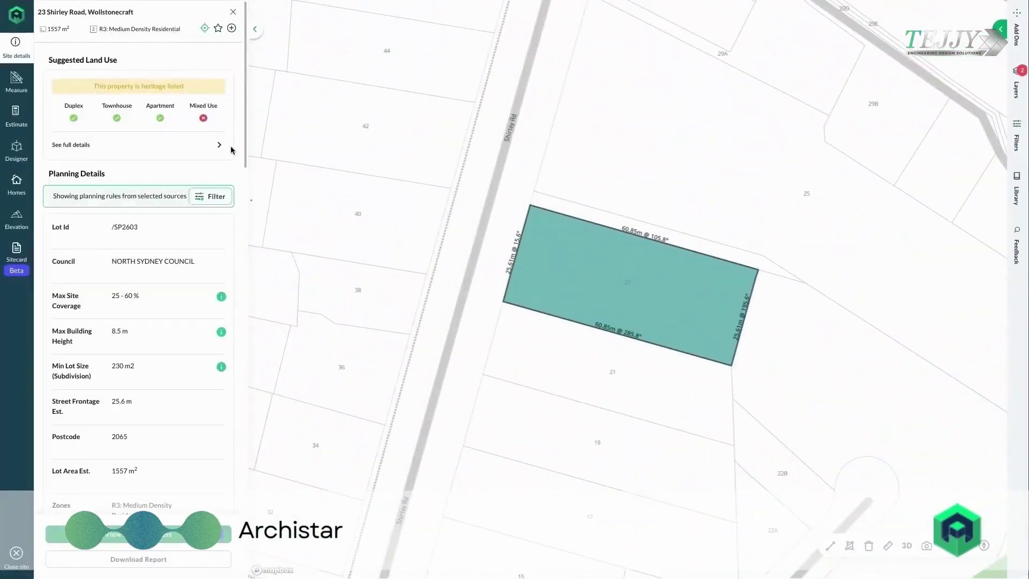
pyautogui.scroll(-15, 233, 149)
pyautogui.click(238, 129)
pyautogui.click(238, 129)
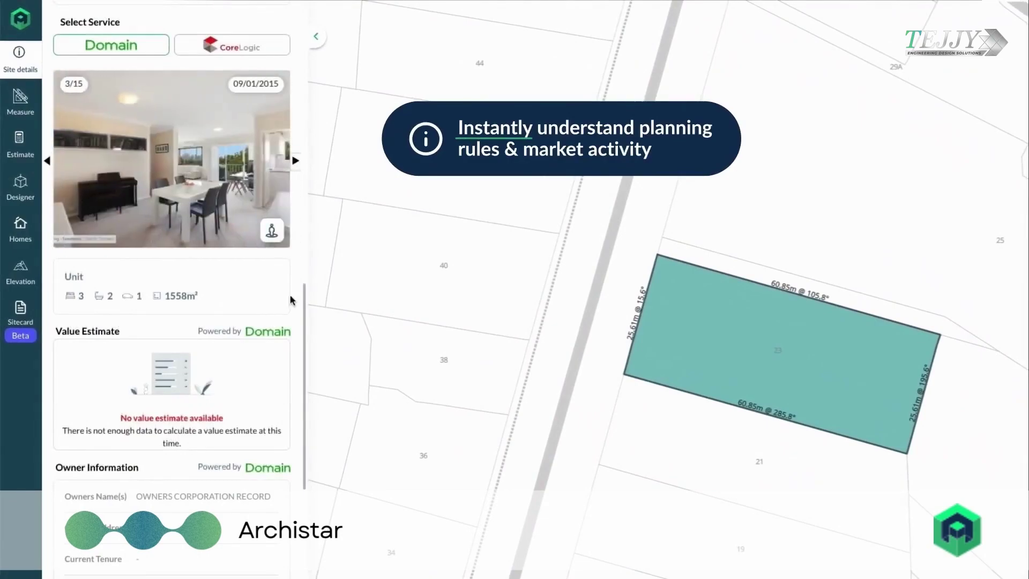
pyautogui.scroll(-5, 290, 300)
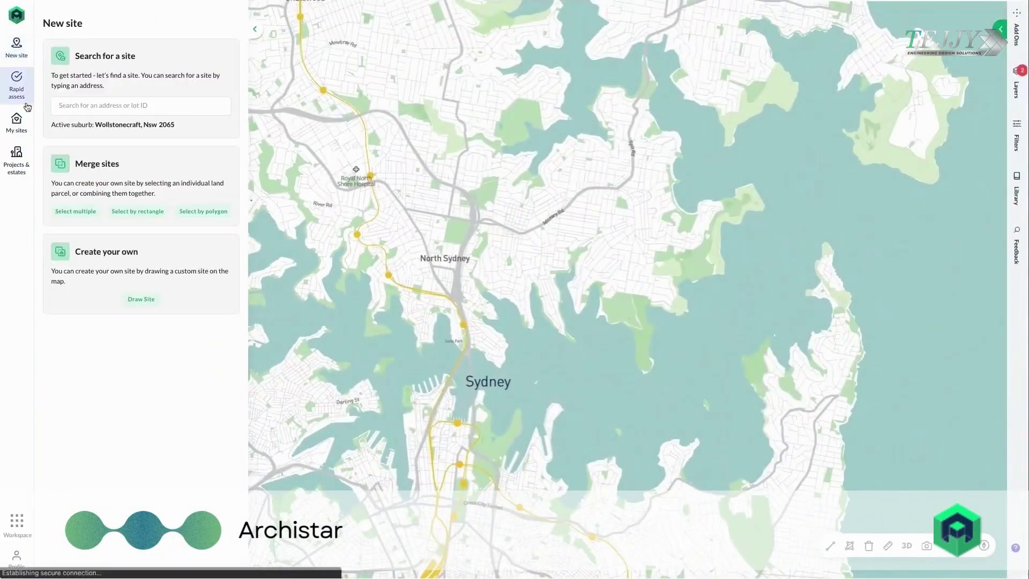
# Use Rapid Assess to visit two Blacktown sites and compare them by frontage, height and flood risk
pyautogui.click(25, 103)
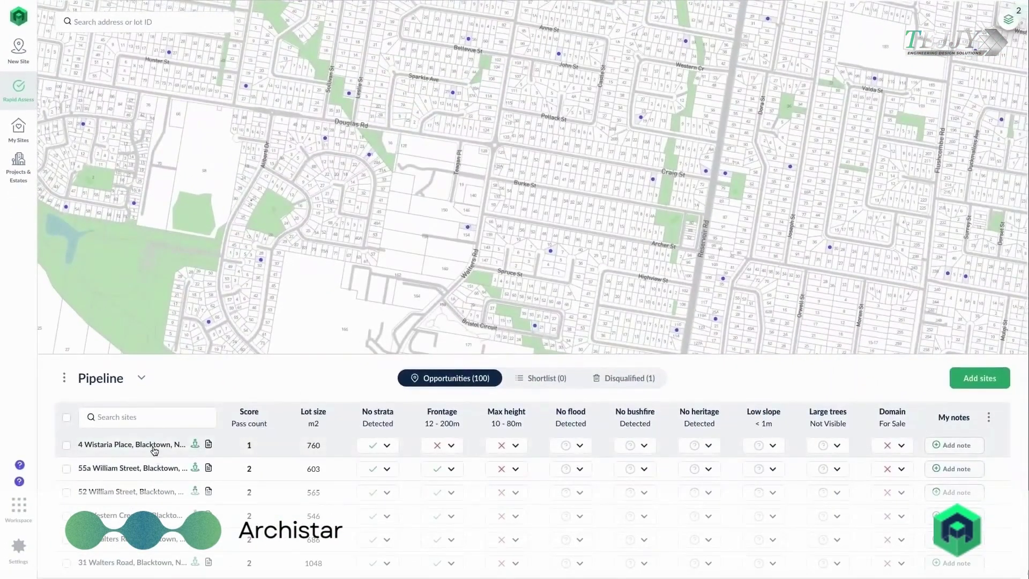
pyautogui.click(154, 451)
pyautogui.click(137, 468)
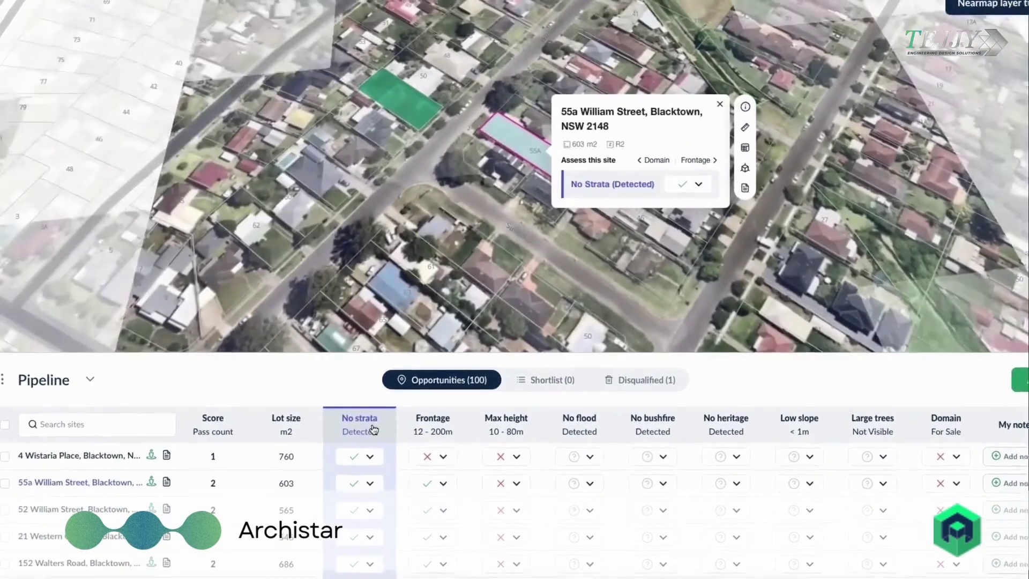
pyautogui.click(436, 429)
pyautogui.click(510, 429)
pyautogui.click(578, 431)
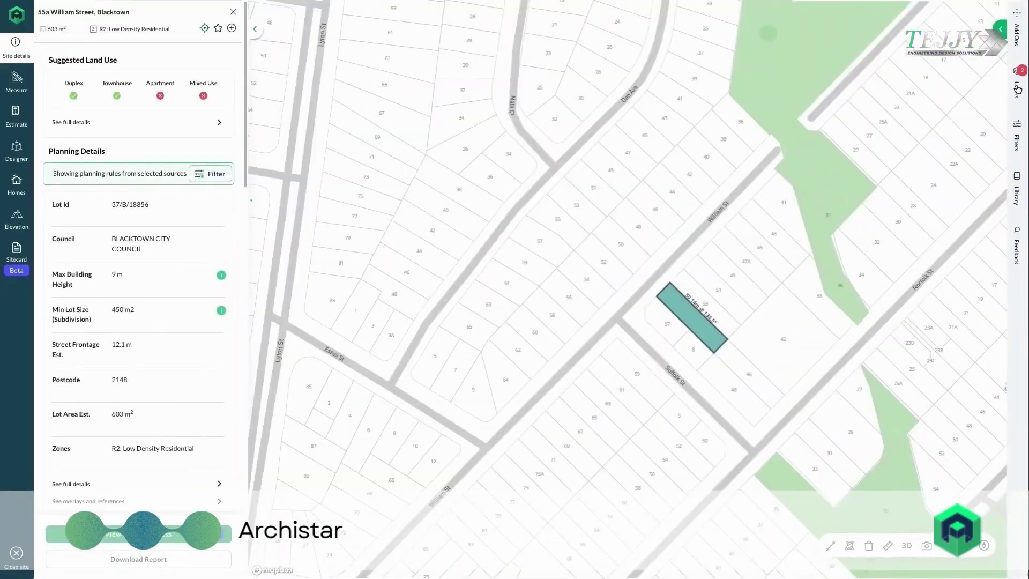
# Preview the Zoning, 3D Buildings, Flood and Bushfire map layers, turning each off again
pyautogui.click(1017, 90)
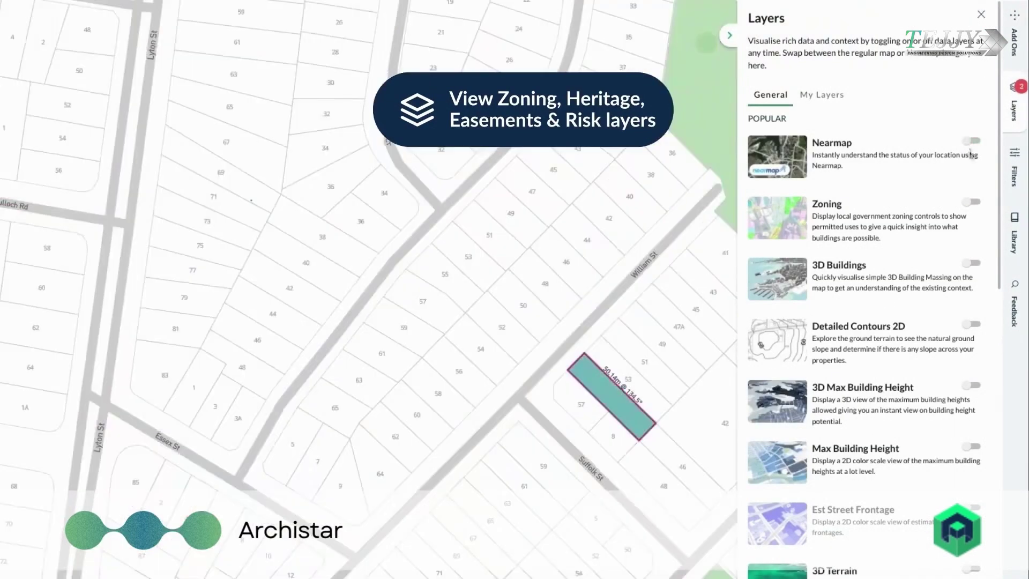
pyautogui.click(982, 167)
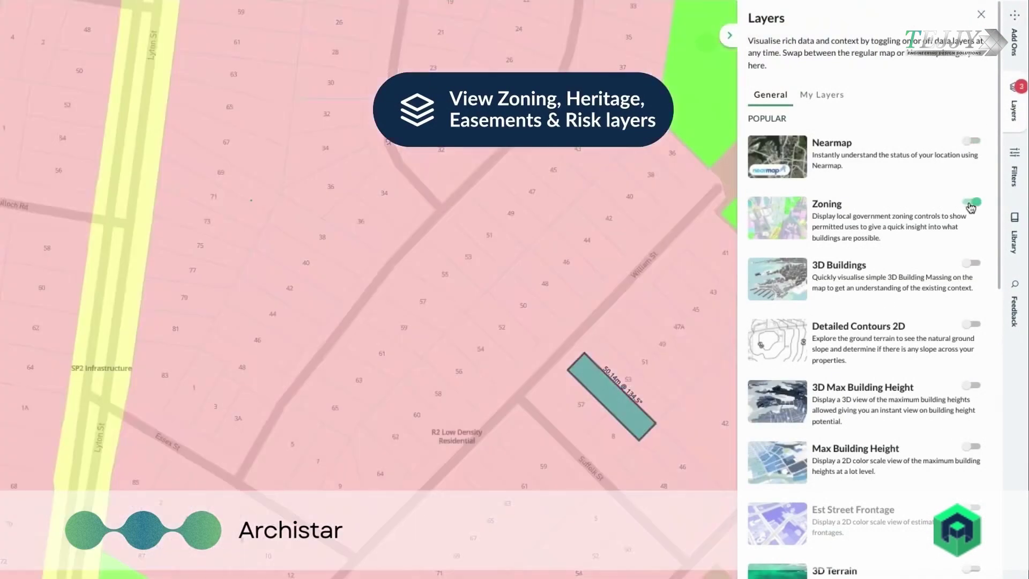
pyautogui.click(971, 202)
pyautogui.click(972, 263)
pyautogui.click(972, 262)
pyautogui.scroll(-6, 868, 322)
pyautogui.click(984, 285)
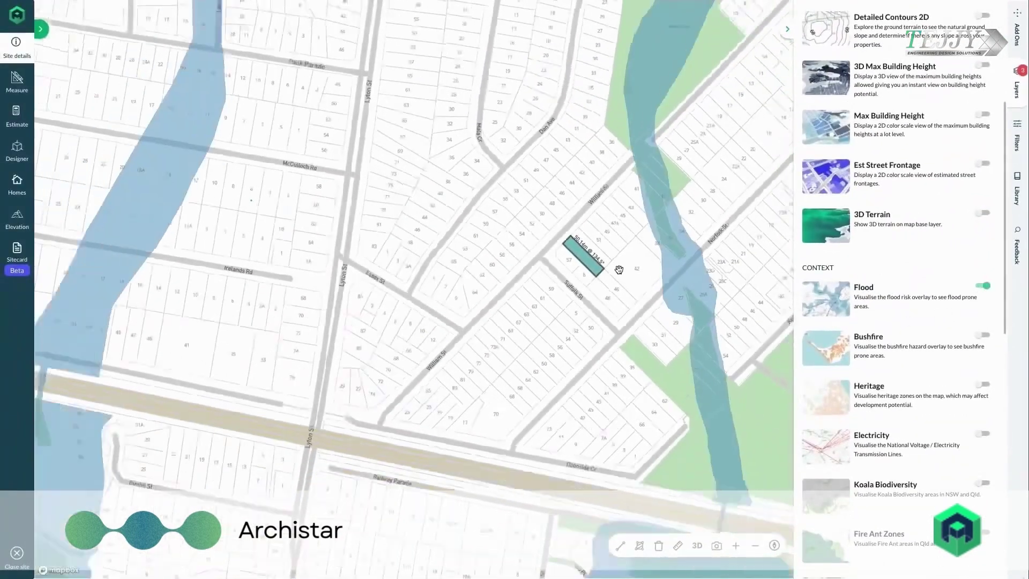
pyautogui.scroll(-3, 619, 270)
pyautogui.click(983, 336)
pyautogui.click(982, 336)
pyautogui.click(984, 285)
# Search Melbourne, preview Domain property listings, then select the Dudley St parcel as the site
pyautogui.click(1017, 29)
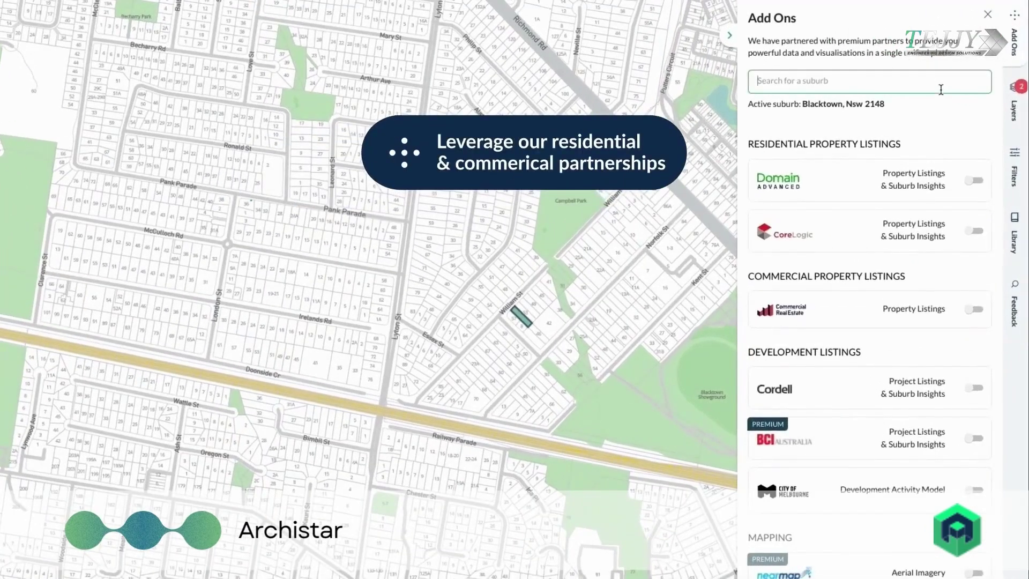
pyautogui.write('Melbourne')
pyautogui.click(934, 128)
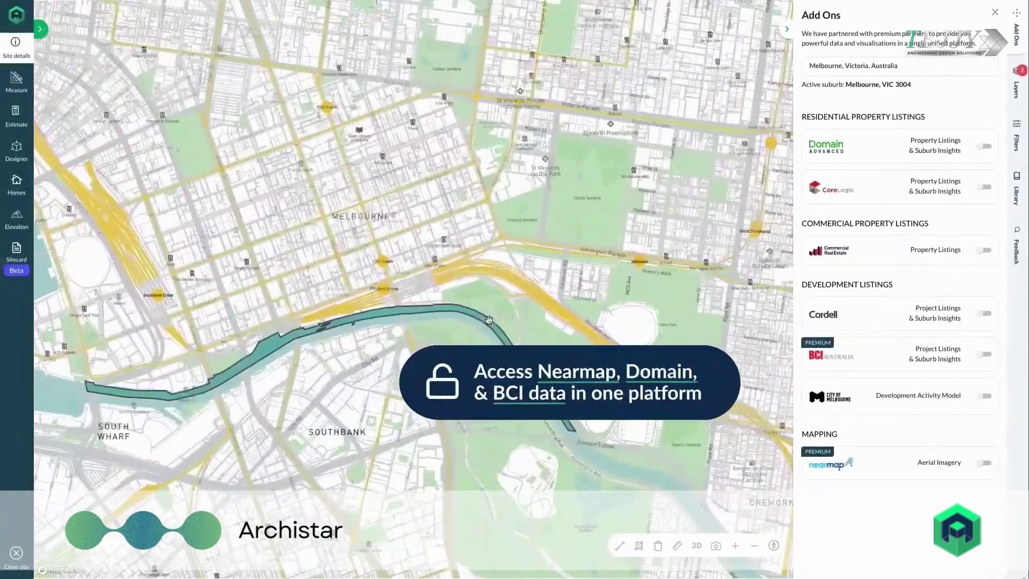
pyautogui.click(985, 146)
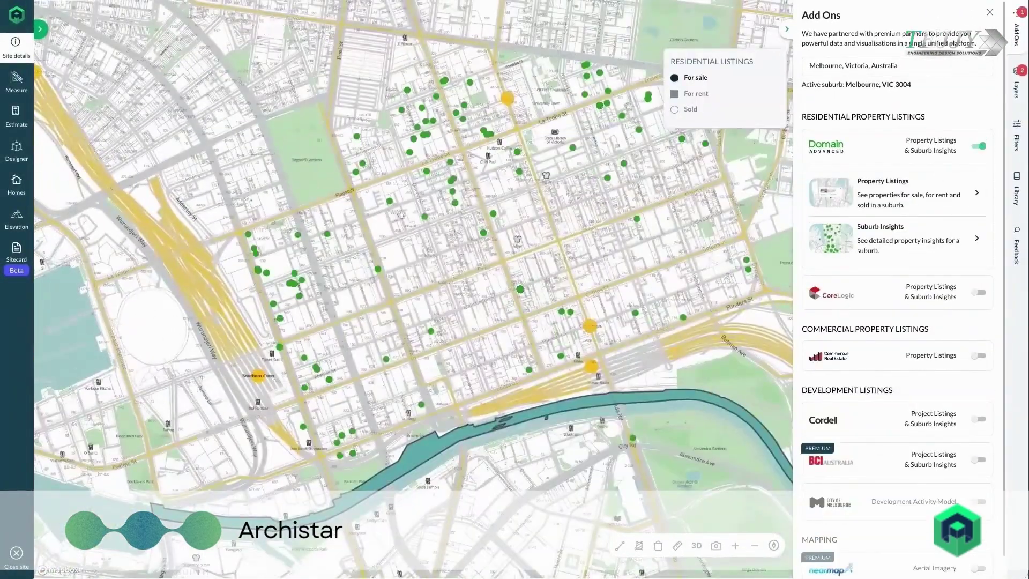
pyautogui.click(430, 331)
pyautogui.click(979, 145)
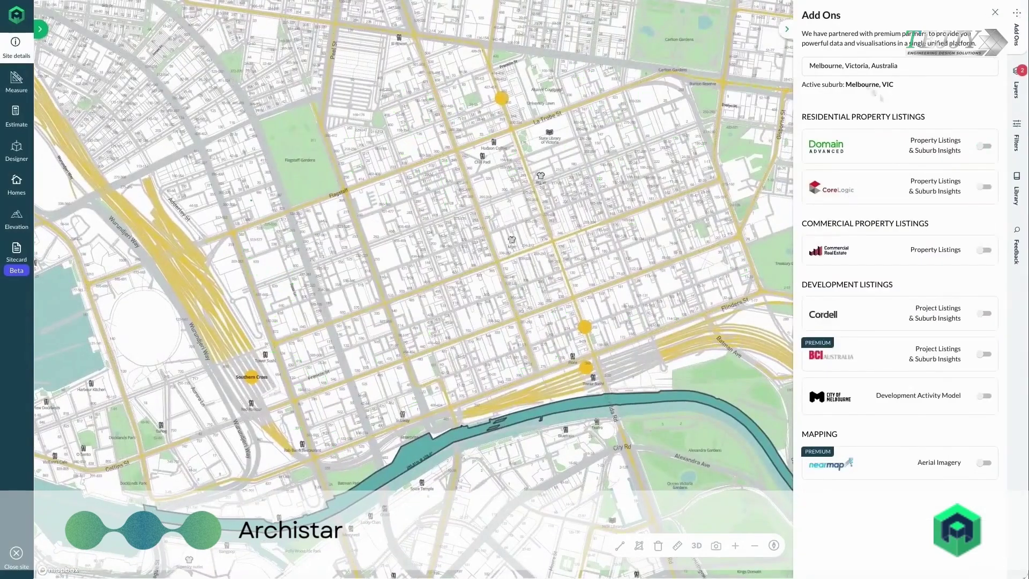
pyautogui.click(990, 11)
pyautogui.click(507, 262)
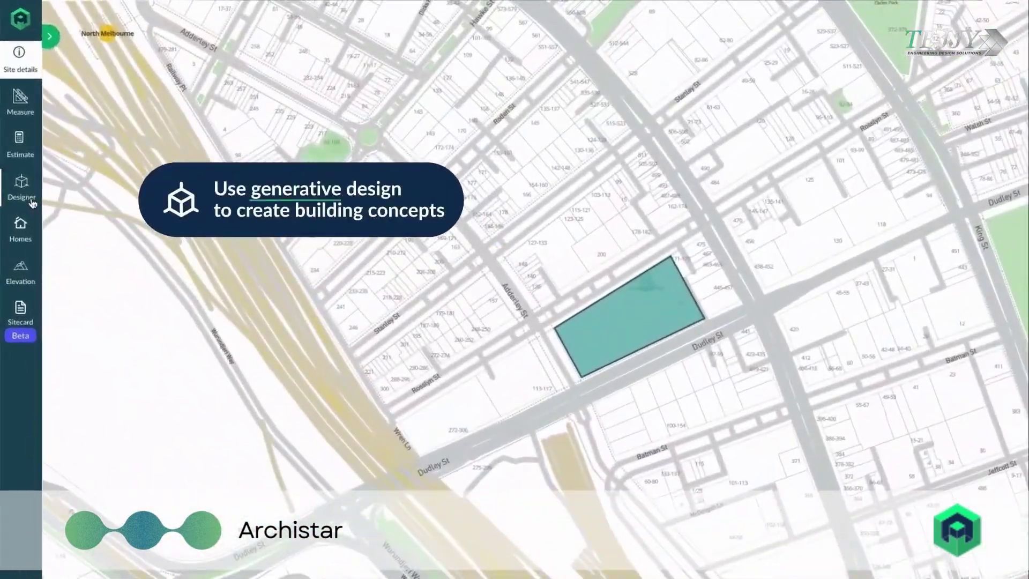
# Start a Generator design project for the parcel with Commercial as the building type
pyautogui.click(31, 202)
pyautogui.click(147, 146)
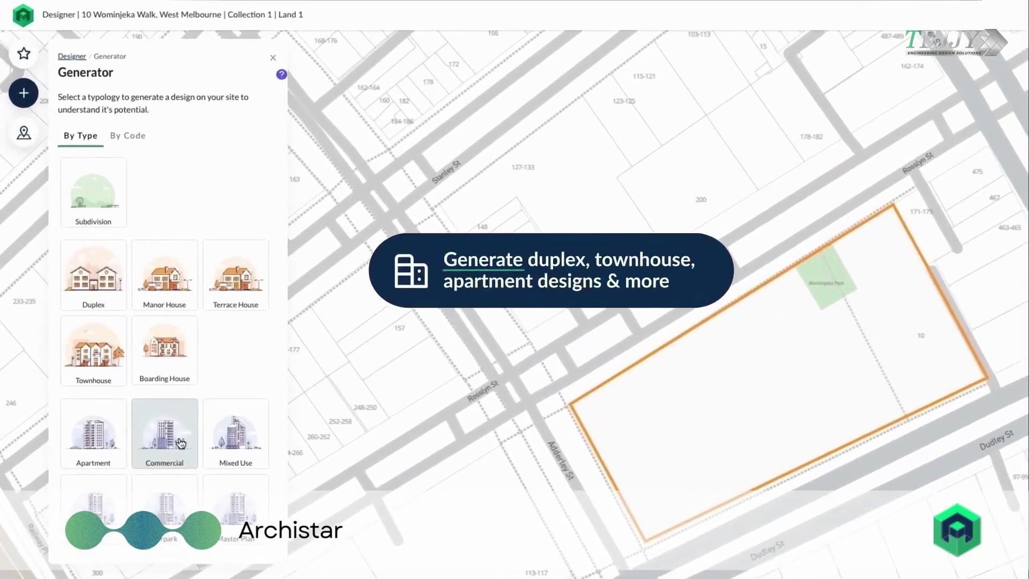
pyautogui.click(181, 443)
pyautogui.scroll(-5, 161, 321)
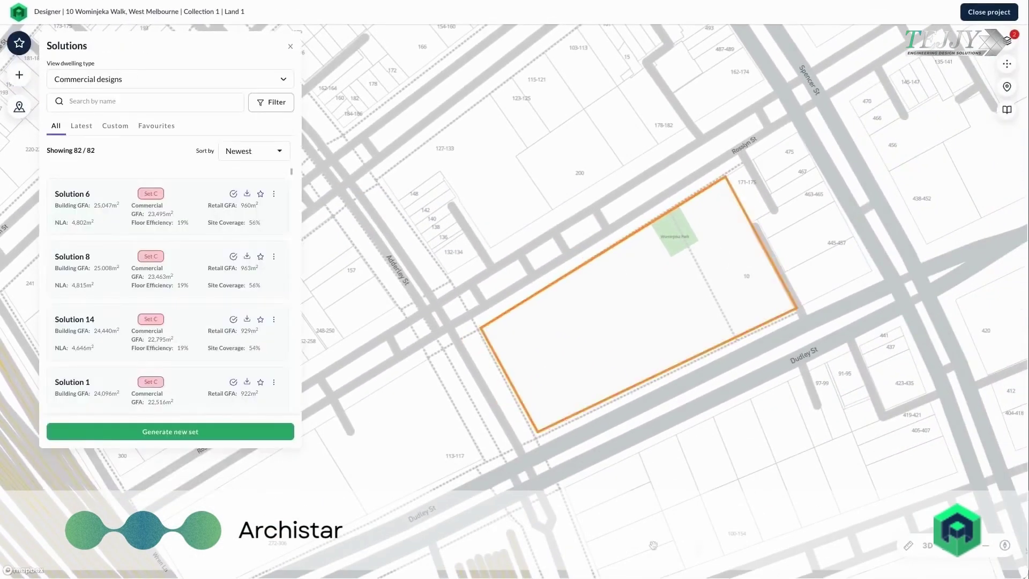
# Tilt the map to 3D, load Solution 6's and another solution's massing, then choose single-loaded corridor
pyautogui.click(932, 553)
pyautogui.click(80, 200)
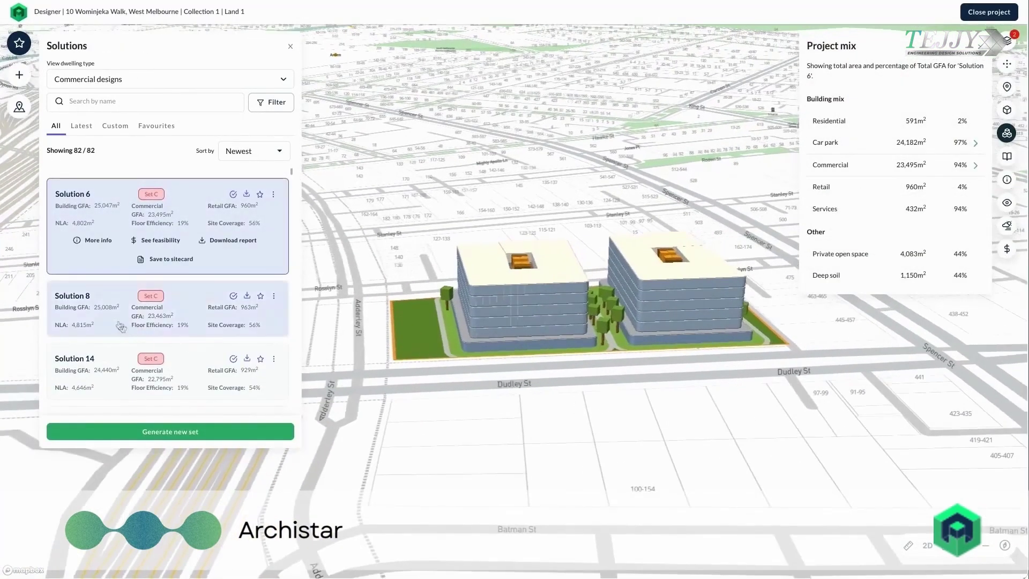
pyautogui.click(109, 326)
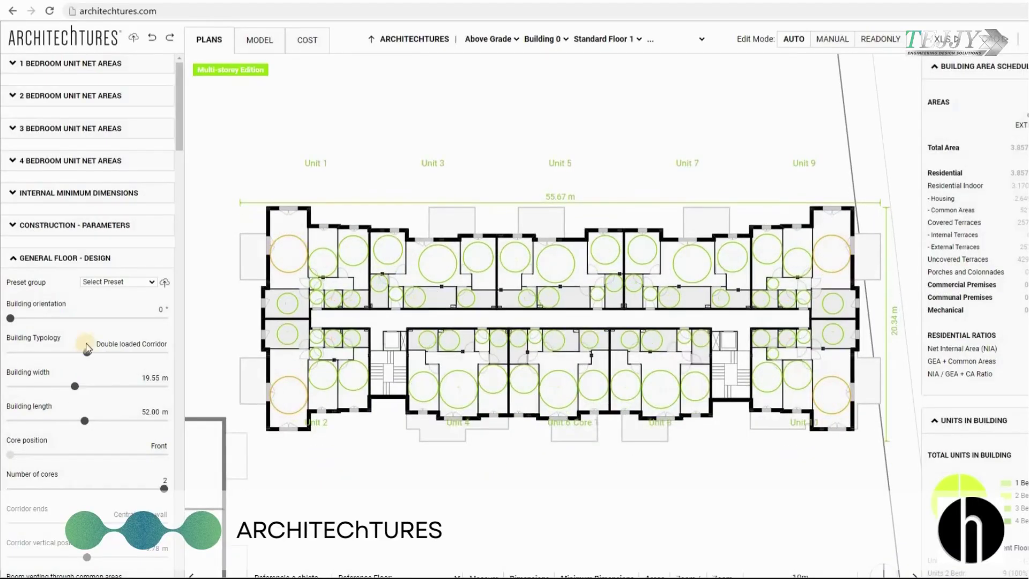
pyautogui.click(164, 352)
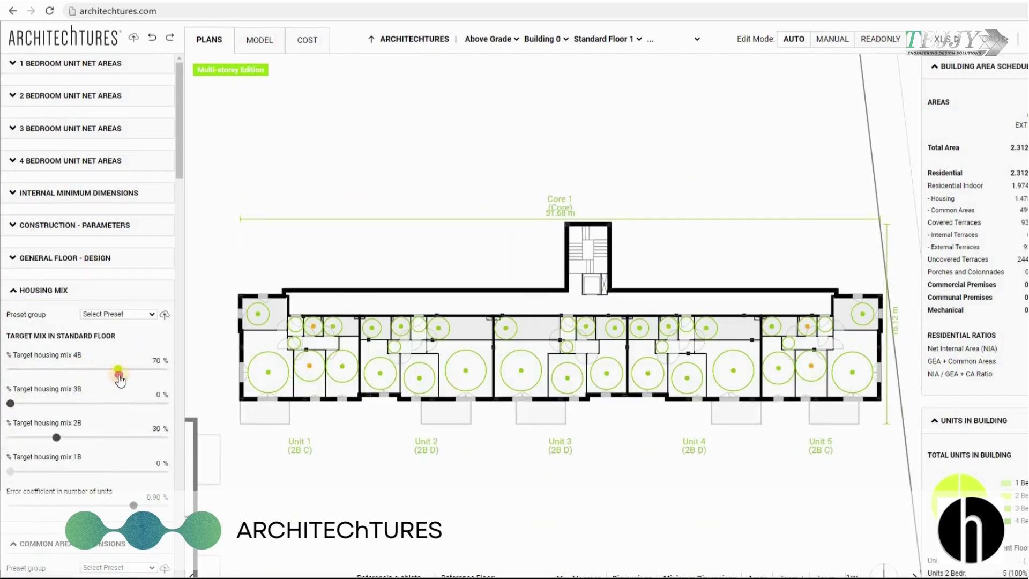
# Set the housing mix to 0/0/48/52%, with no three- or four-bedroom units, disable setbacks, and view the 3D model
pyautogui.moveTo(118, 371); pyautogui.dragTo(57, 374)
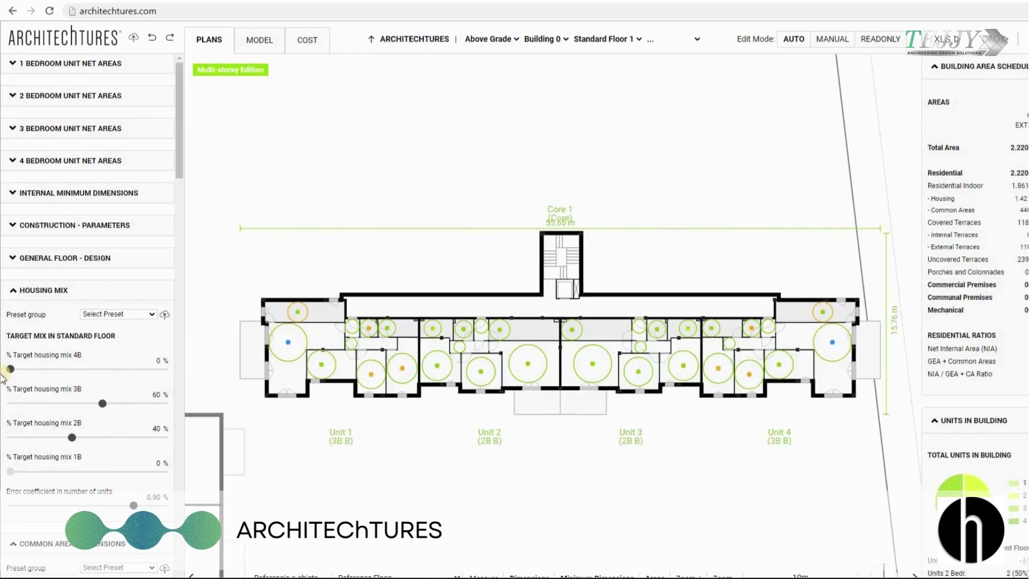
pyautogui.moveTo(52, 403); pyautogui.dragTo(1, 410)
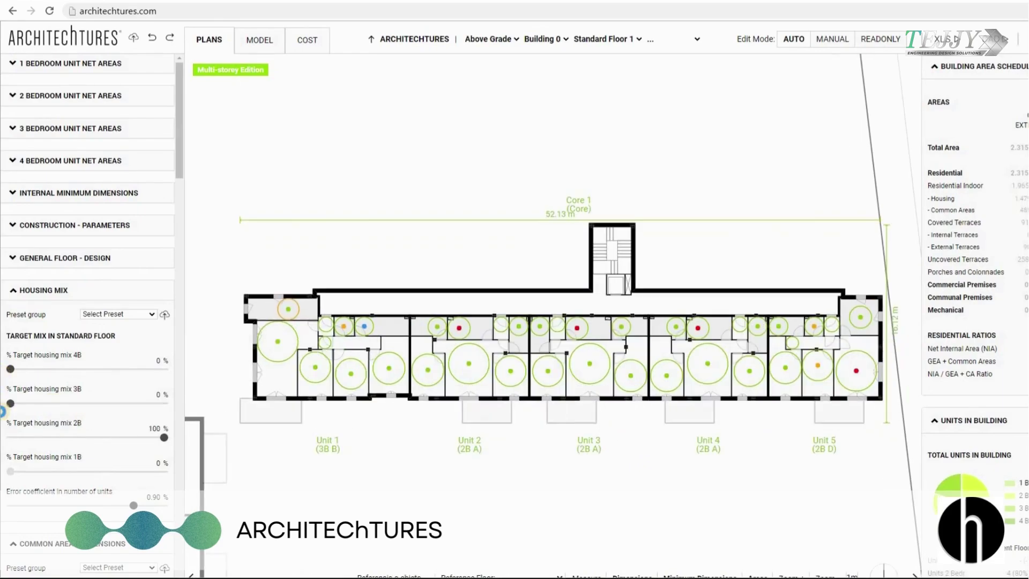
pyautogui.moveTo(80, 445); pyautogui.dragTo(7, 447)
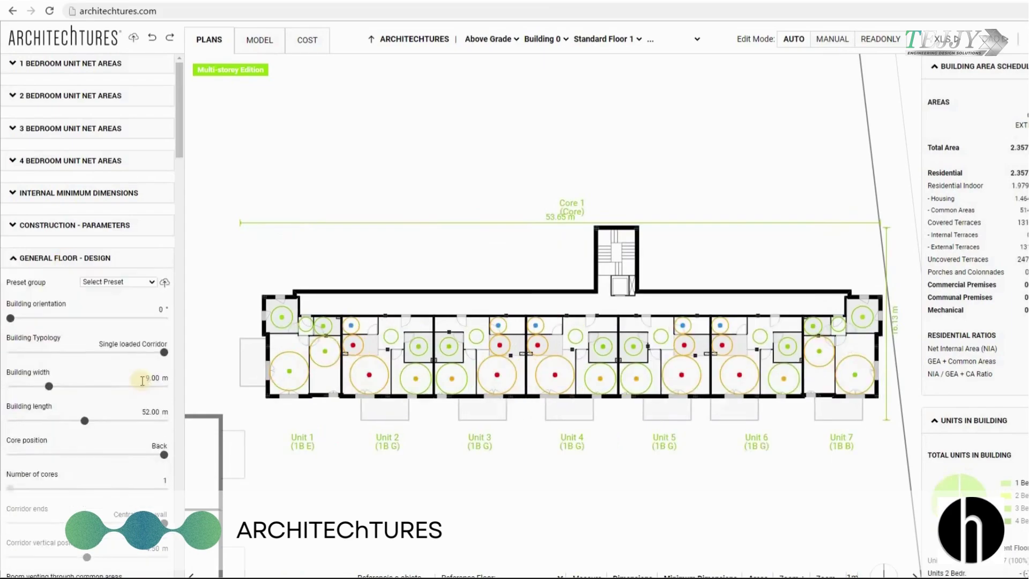
pyautogui.scroll(-3, 142, 380)
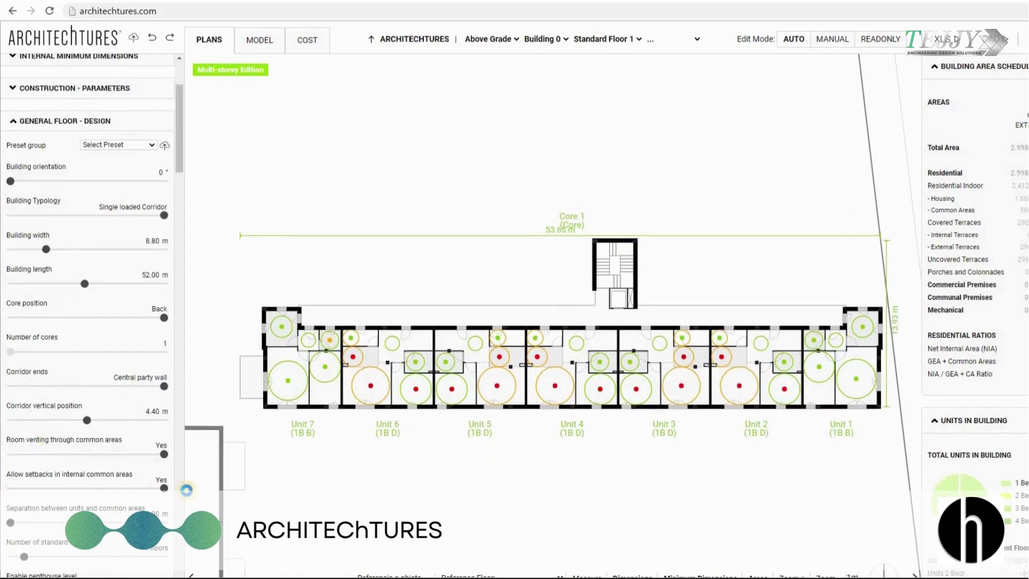
pyautogui.click(68, 443)
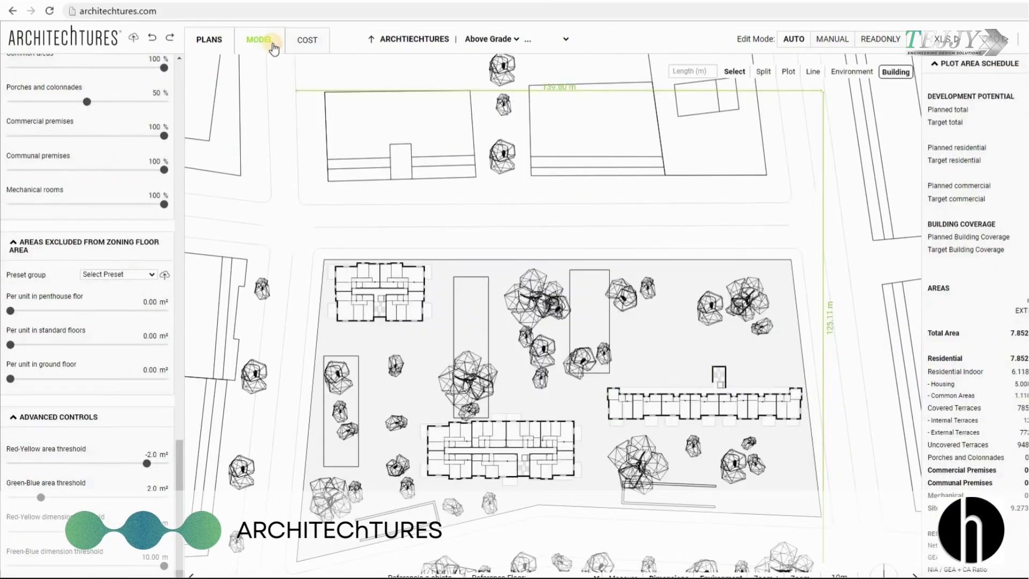
pyautogui.click(273, 45)
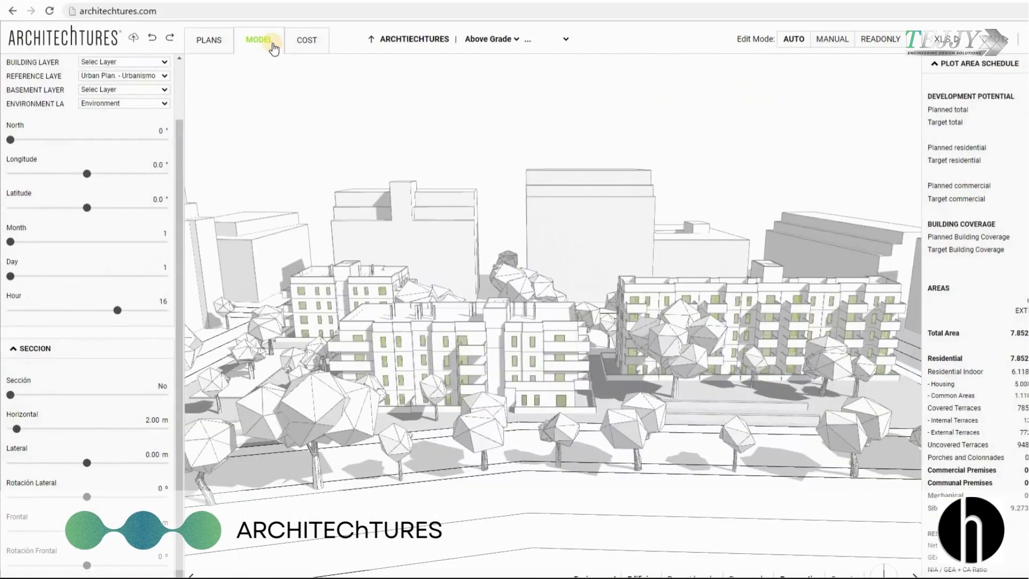
# Orbit the 3D site model and inspect the lower building's detailed floor plan
pyautogui.moveTo(786, 422); pyautogui.dragTo(905, 160)
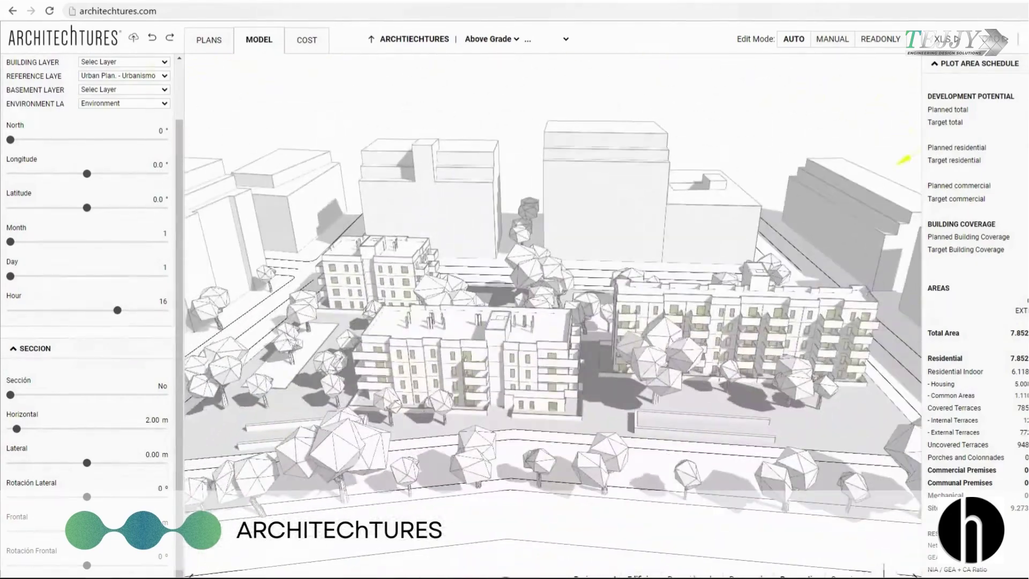
pyautogui.click(214, 40)
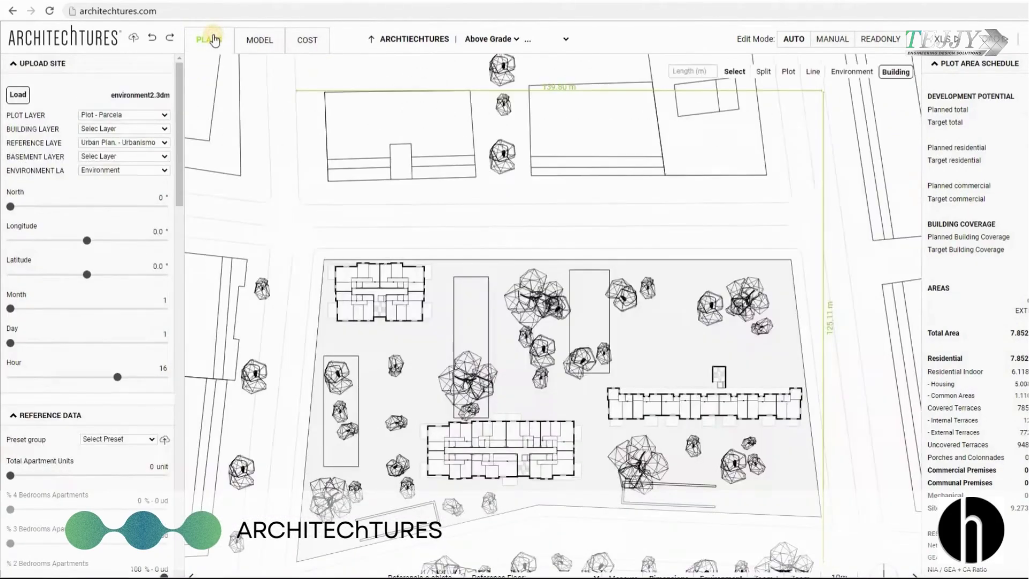
pyautogui.doubleClick(515, 438)
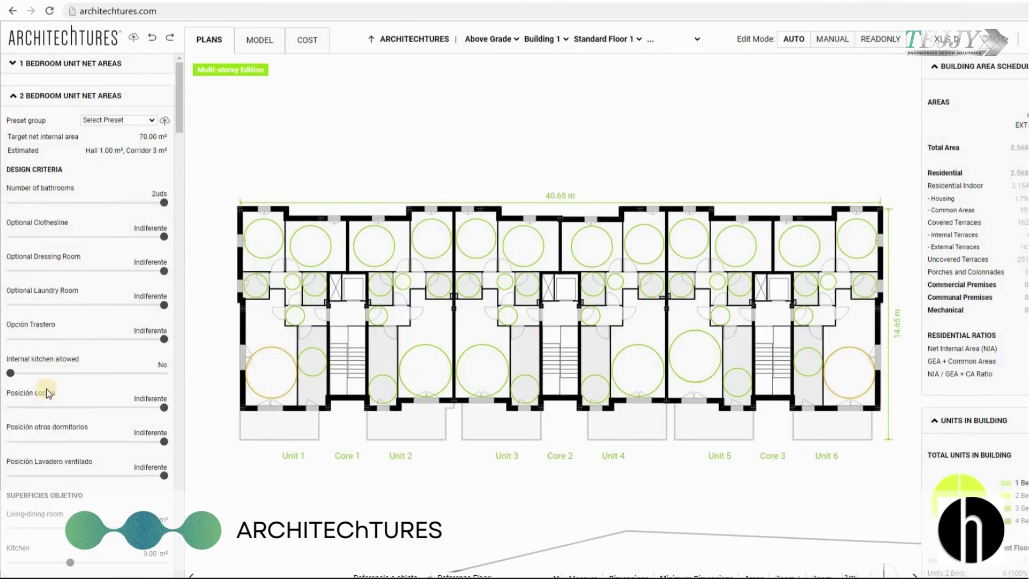
pyautogui.click(61, 95)
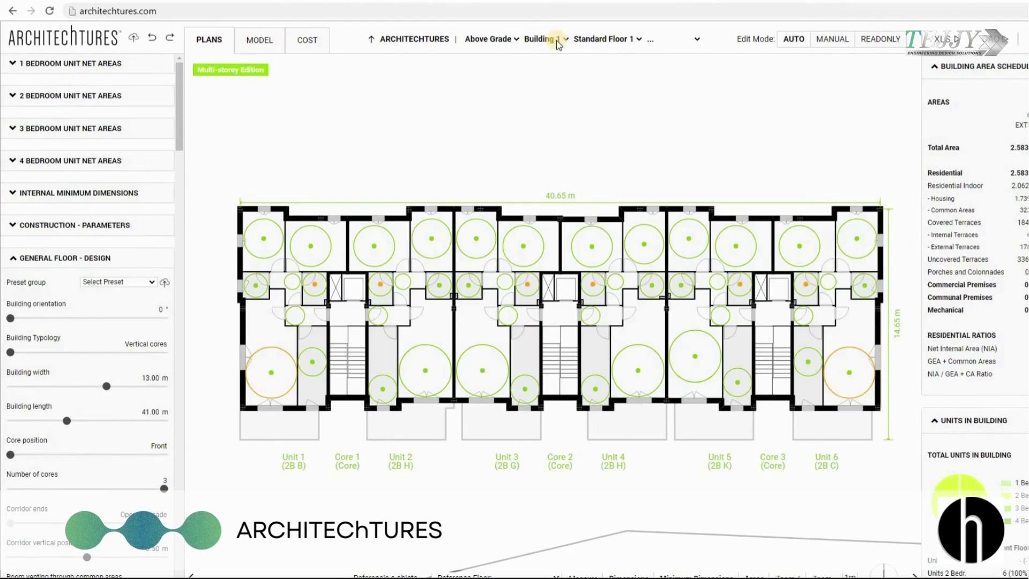
pyautogui.click(259, 39)
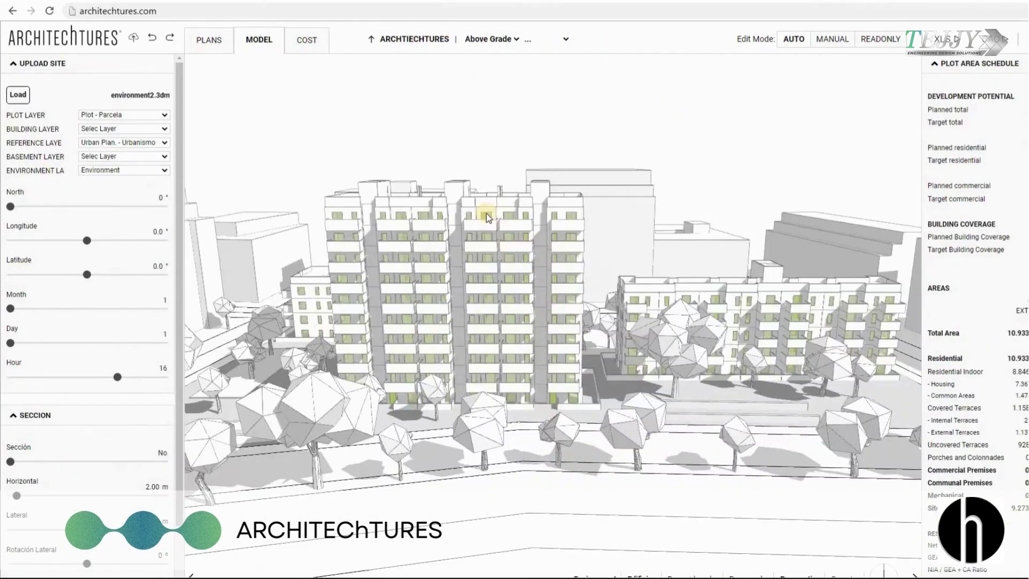
pyautogui.moveTo(376, 382)
pyautogui.mouseDown()
pyautogui.moveTo(420, 404)
pyautogui.moveTo(510, 416)
pyautogui.moveTo(766, 405)
pyautogui.moveTo(896, 427)
pyautogui.moveTo(590, 187)
pyautogui.moveTo(404, 70)
pyautogui.mouseUp()
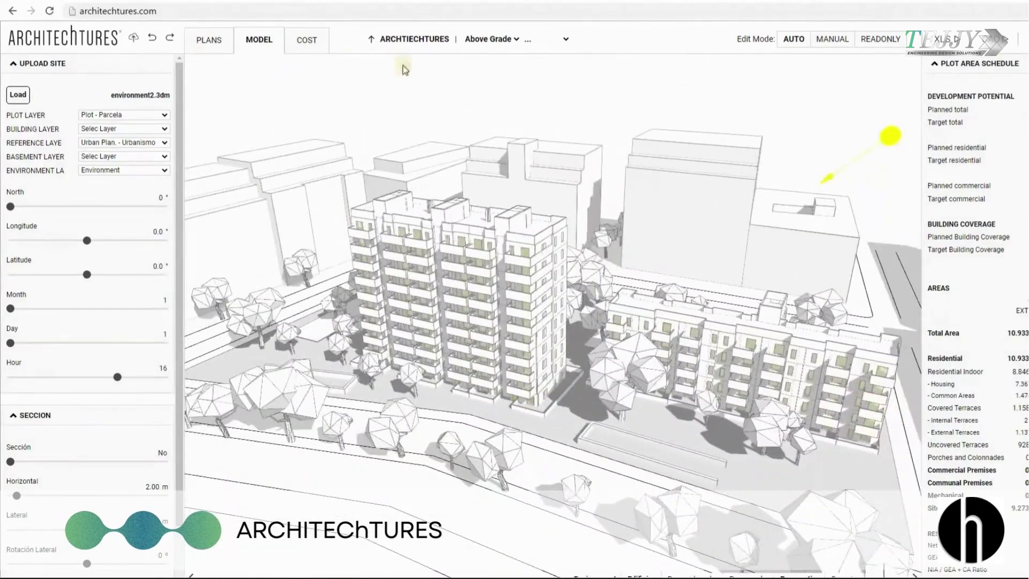
# Open Building 2's floor plan and give its core two lifts, no mechanical shaft and a protected staircase
pyautogui.click(209, 40)
pyautogui.doubleClick(350, 281)
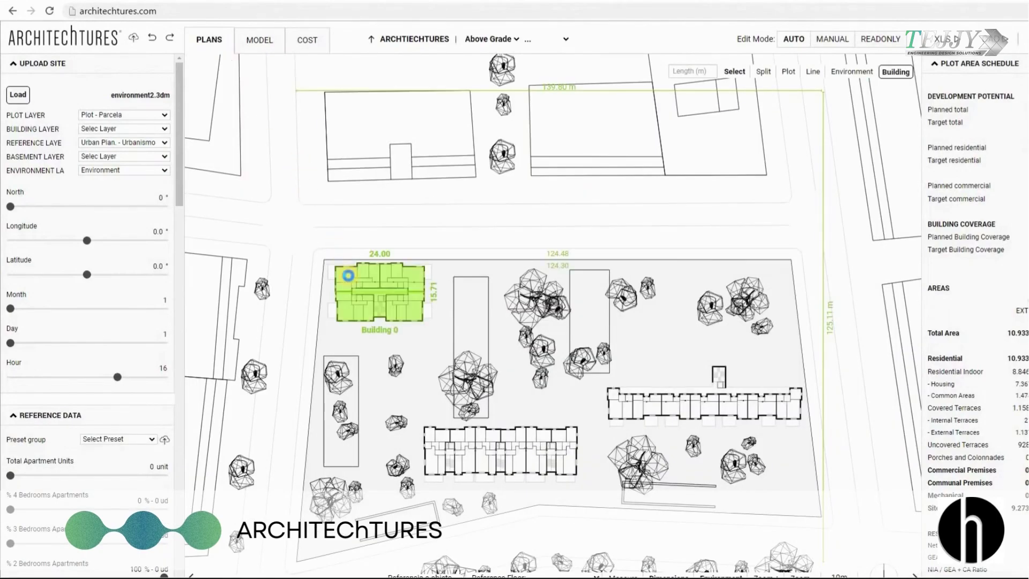
pyautogui.scroll(-15, 161, 428)
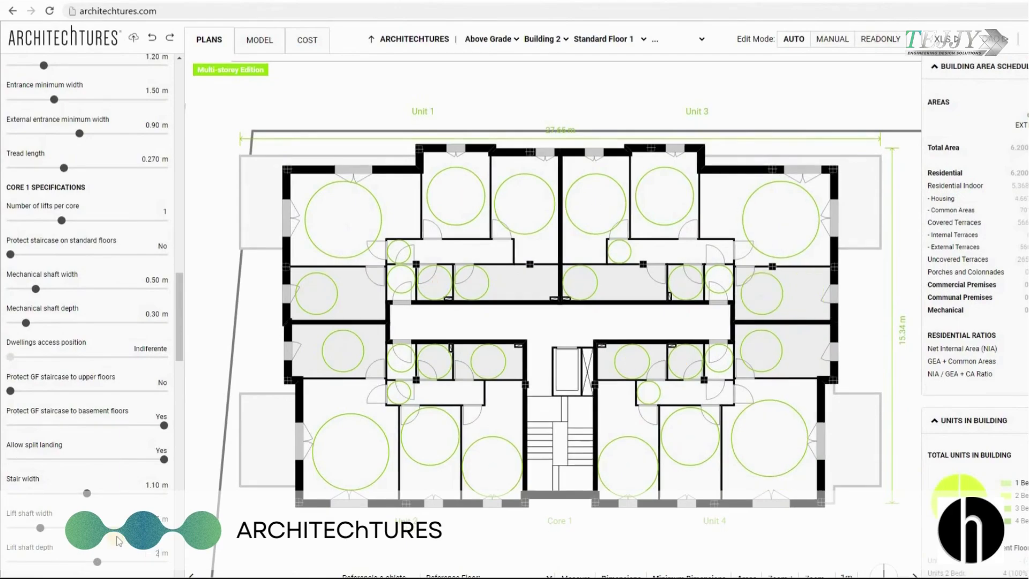
pyautogui.click(89, 222)
pyautogui.moveTo(36, 288); pyautogui.dragTo(10, 289)
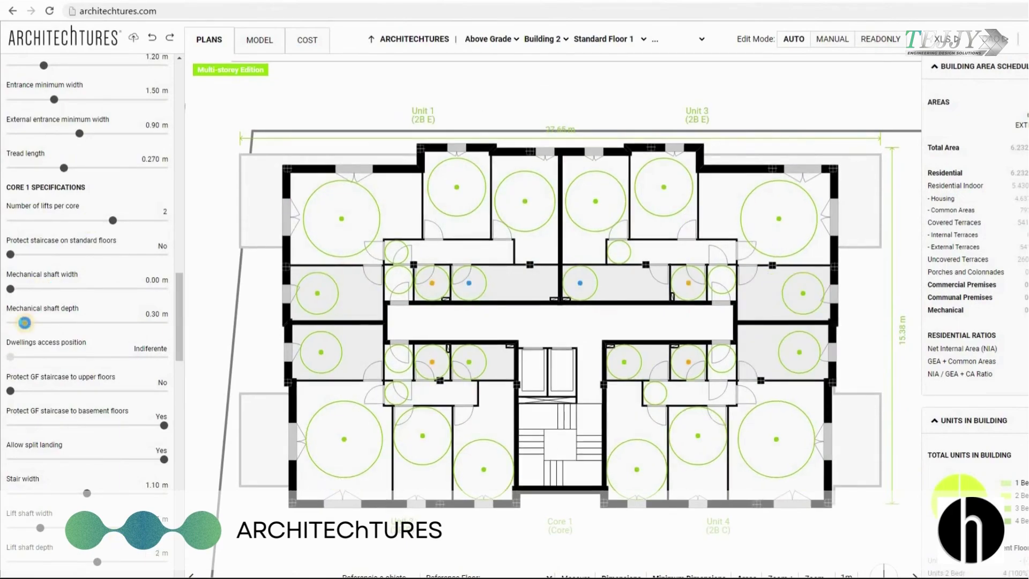
pyautogui.click(10, 323)
pyautogui.click(164, 254)
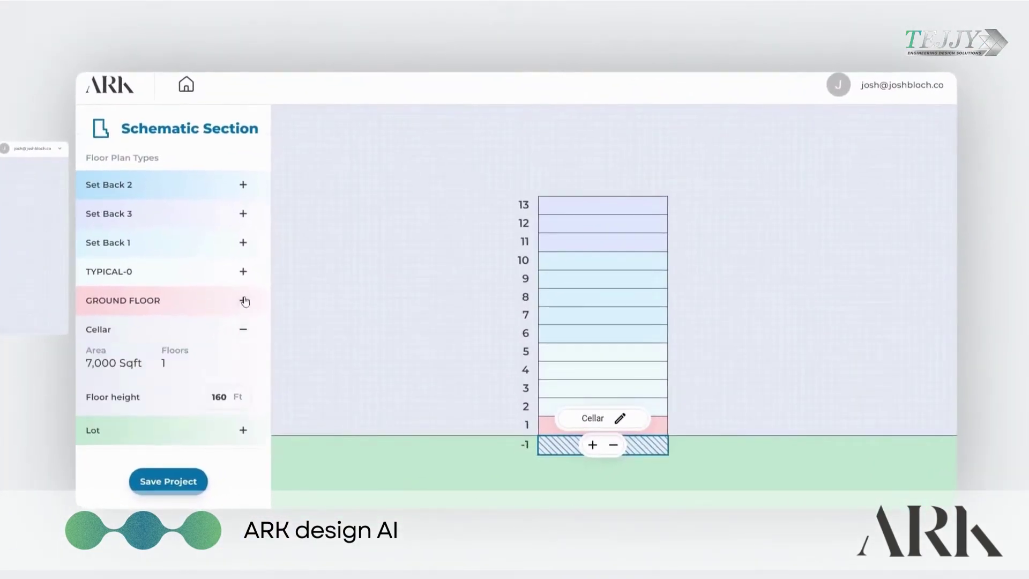
# Expand the ground, TYPICAL-0 and Set Back 1 floors, and add two floors to Set Back 1
pyautogui.click(244, 298)
pyautogui.click(244, 271)
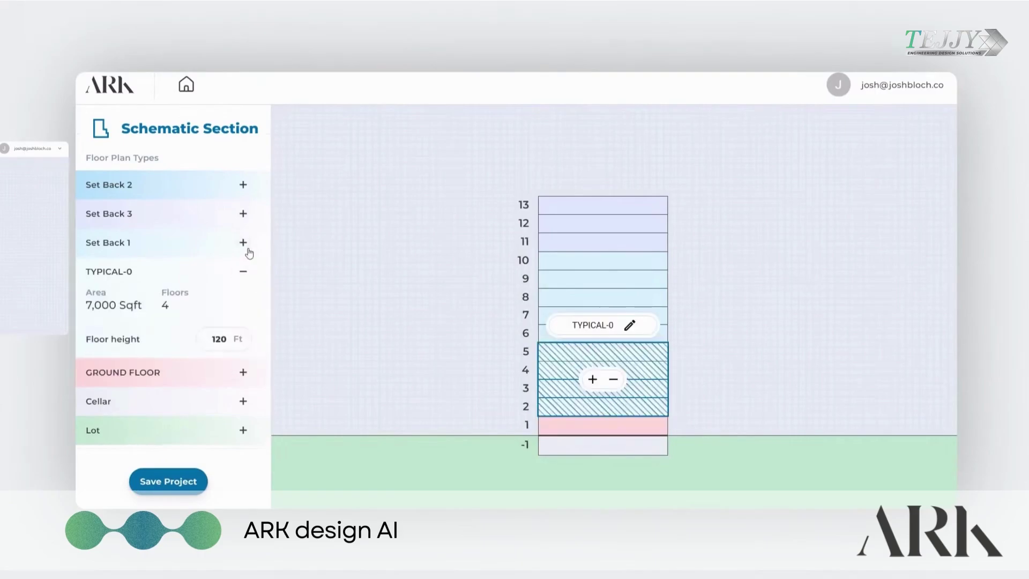
pyautogui.click(248, 248)
pyautogui.click(593, 299)
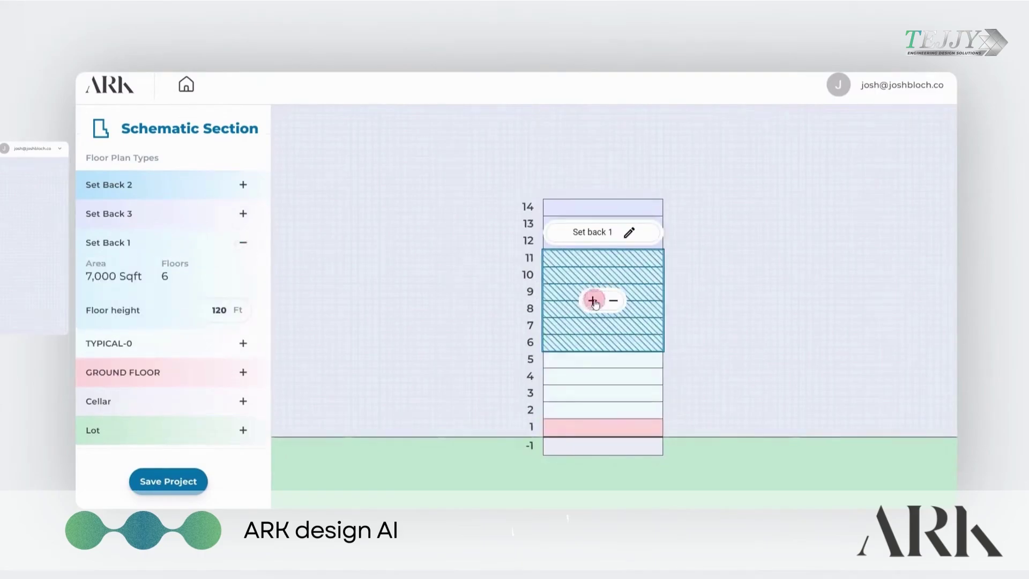
pyautogui.click(594, 302)
# Reassign floor 12 to the existing Set Back 3 floor type
pyautogui.click(603, 260)
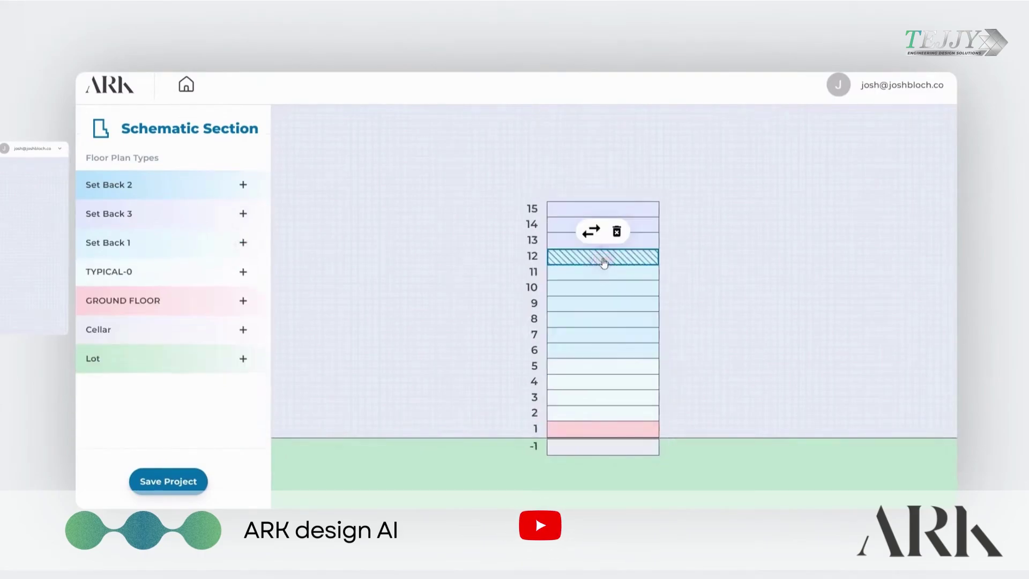
pyautogui.keyDown('shift'); pyautogui.click(612, 275); pyautogui.keyUp('shift')
pyautogui.click(582, 234)
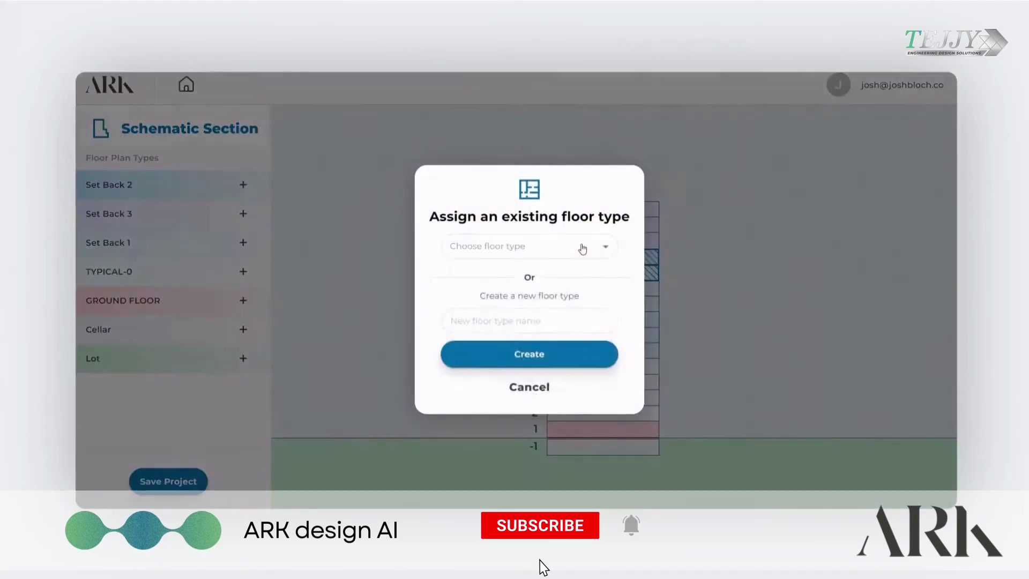
pyautogui.click(583, 247)
pyautogui.click(533, 390)
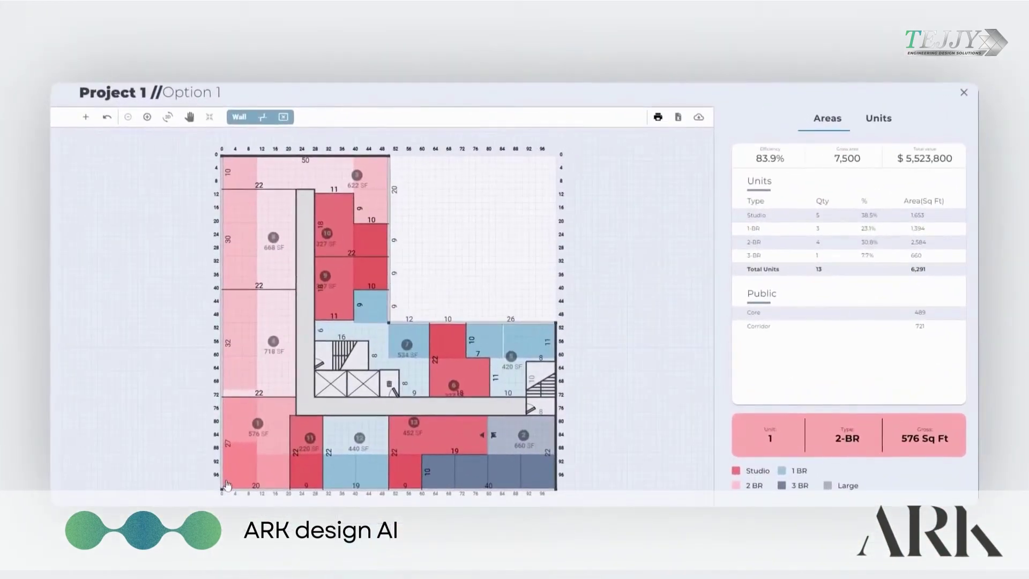
# Move the wall between units 4 and 1 upward and make unit 1 a 630 SF 3-BR
pyautogui.scroll(3, 226, 485)
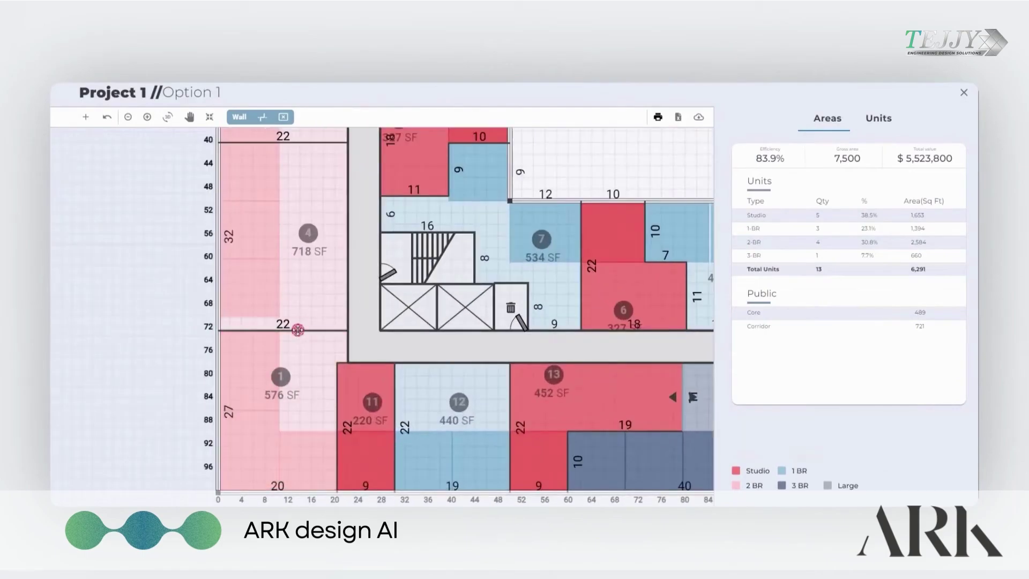
pyautogui.moveTo(298, 331); pyautogui.dragTo(302, 317)
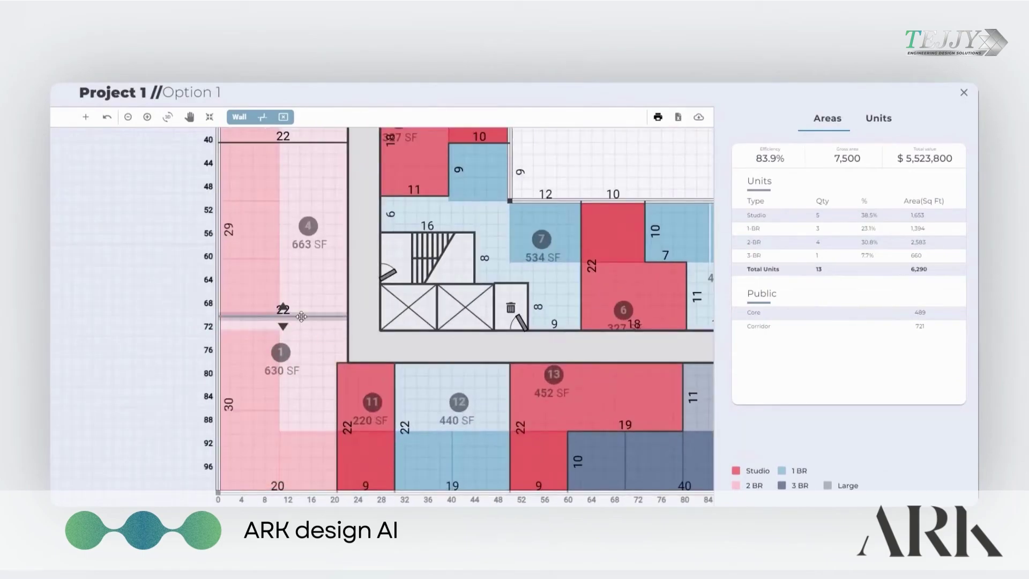
pyautogui.click(311, 350)
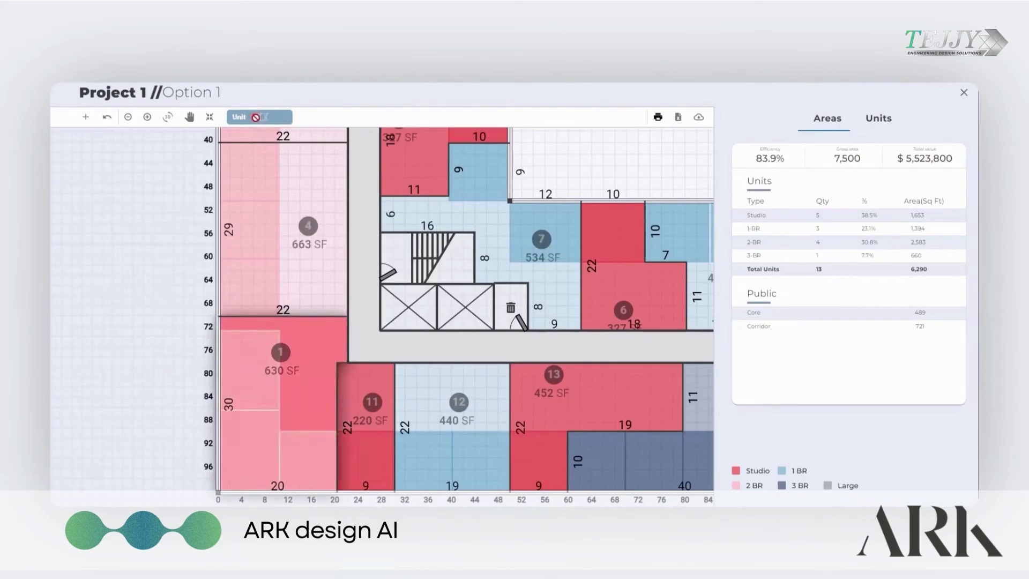
pyautogui.click(256, 116)
# Drag the wall between units 8 and 4 up to row 30, making unit 4 886 SF and unit 8 445 SF
pyautogui.scroll(5, 352, 369)
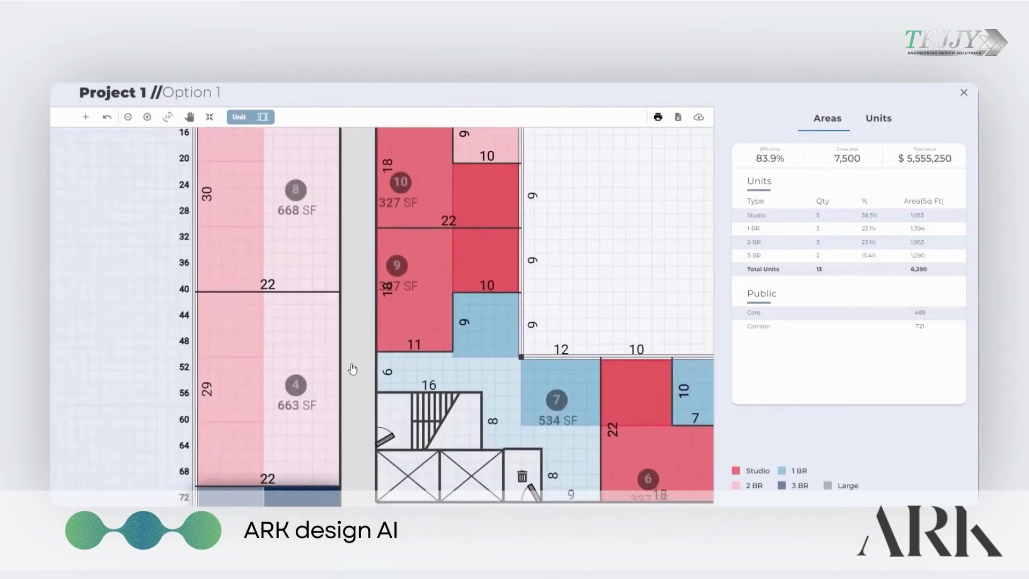
pyautogui.click(299, 291)
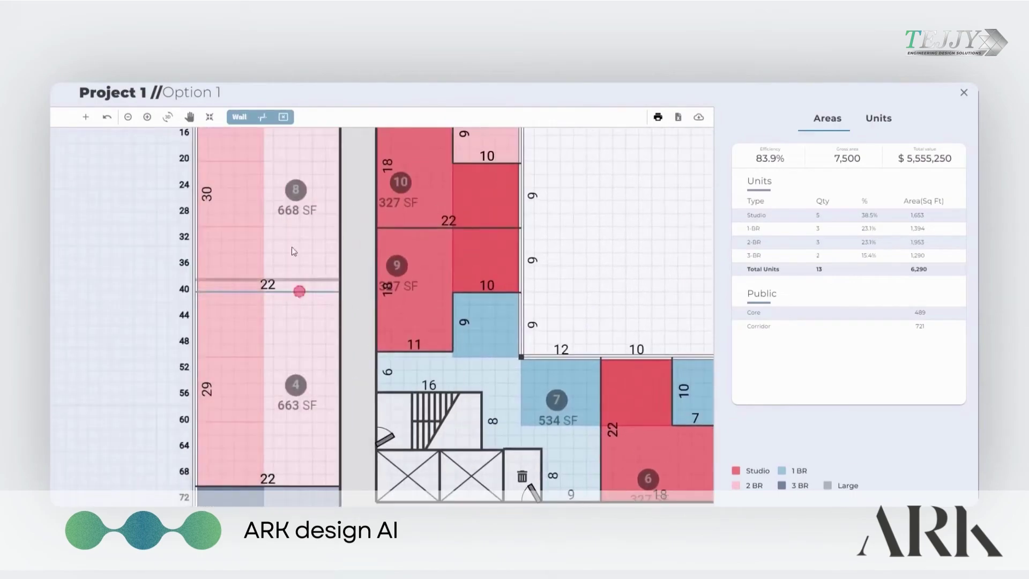
pyautogui.moveTo(299, 291); pyautogui.dragTo(290, 224)
pyautogui.scroll(-3, 367, 270)
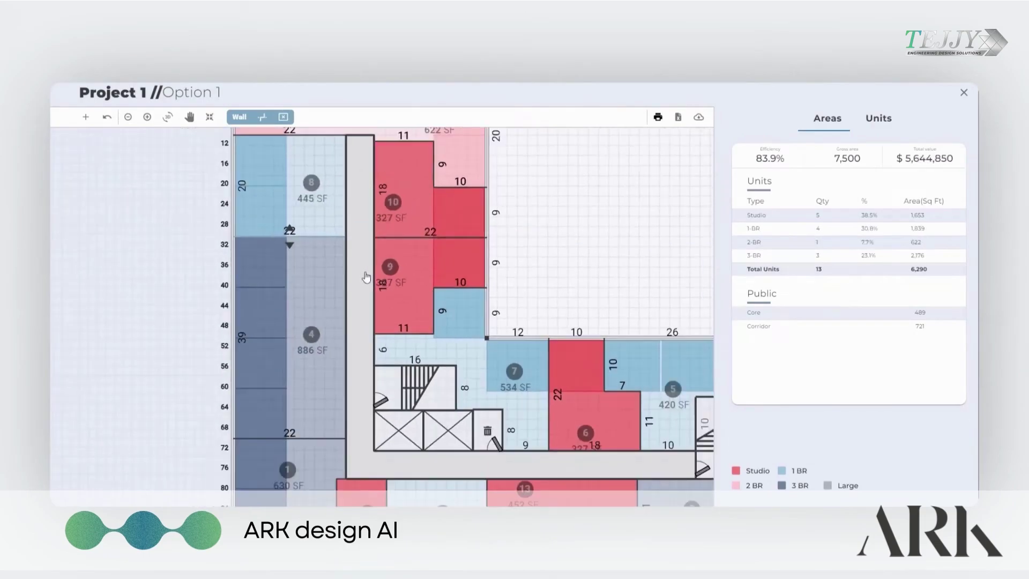
pyautogui.click(460, 214)
pyautogui.scroll(-2, 459, 214)
pyautogui.moveTo(411, 290); pyautogui.dragTo(372, 357)
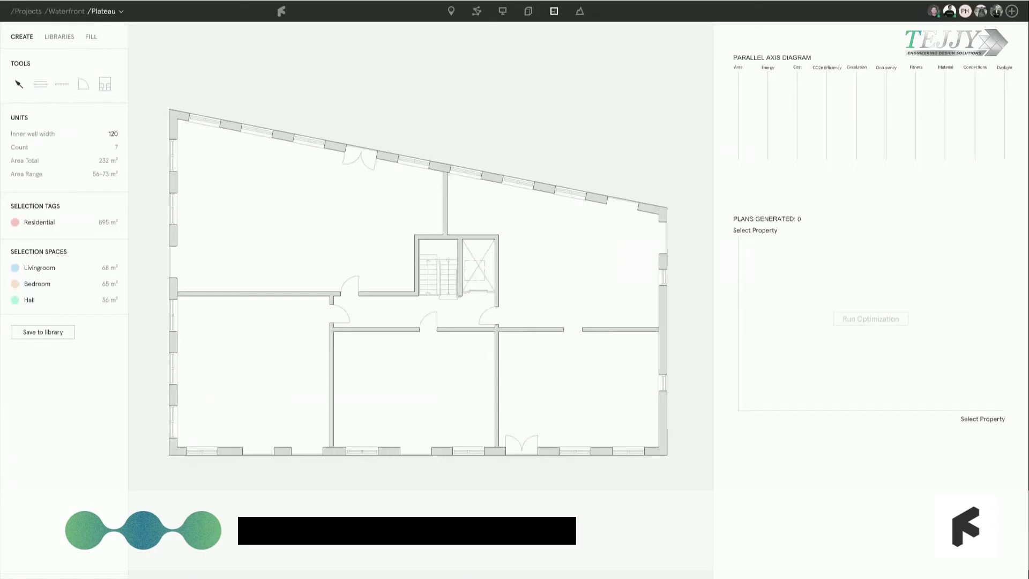
# Select the five apartment rooms, top-left through bottom-left, and choose Daylight as the optimisation property
pyautogui.click(304, 189)
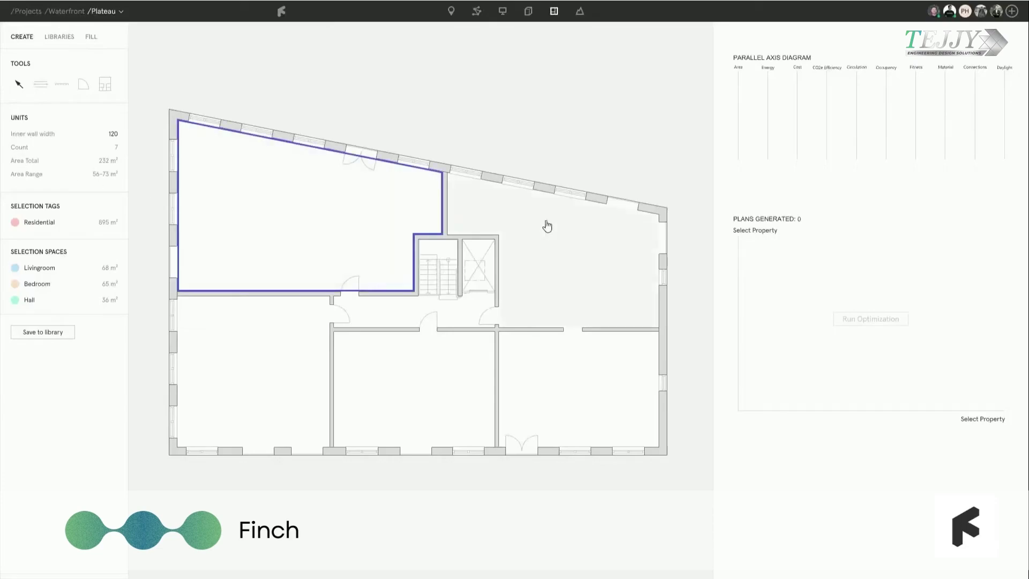
pyautogui.click(582, 228)
pyautogui.click(562, 406)
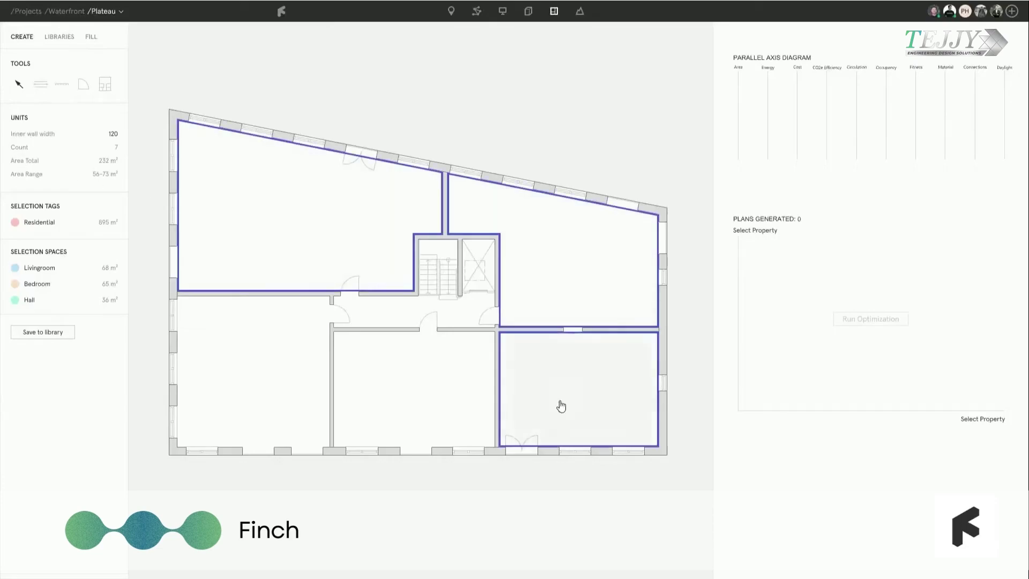
pyautogui.click(406, 382)
pyautogui.click(271, 372)
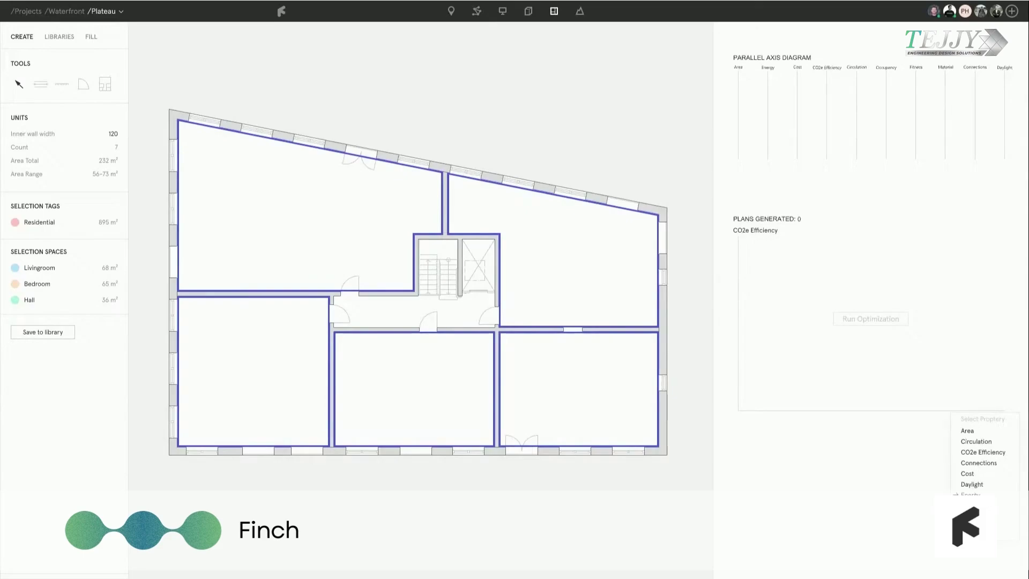
pyautogui.click(972, 485)
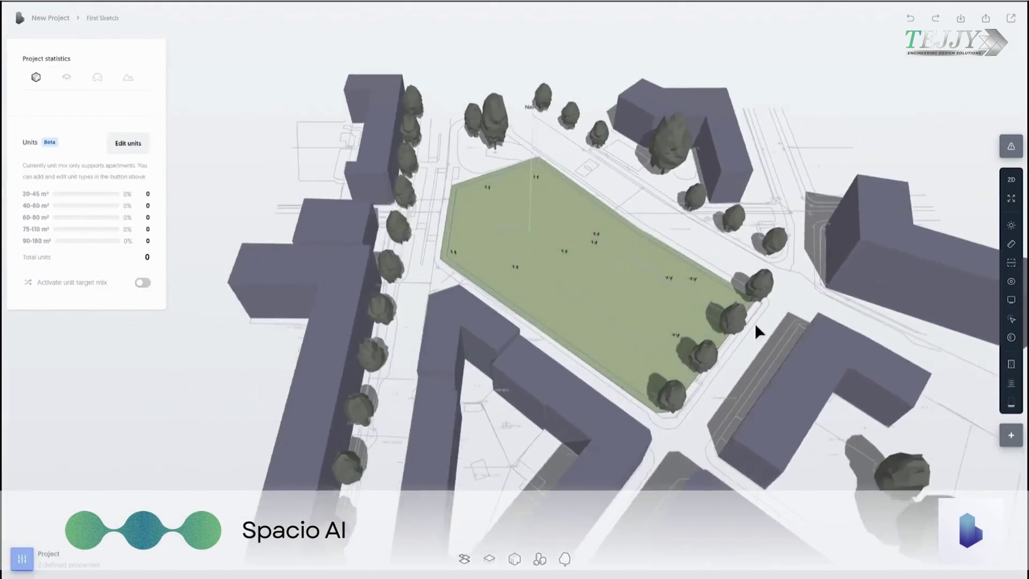
# Select the green plot and generate buildings on it
pyautogui.click(551, 292)
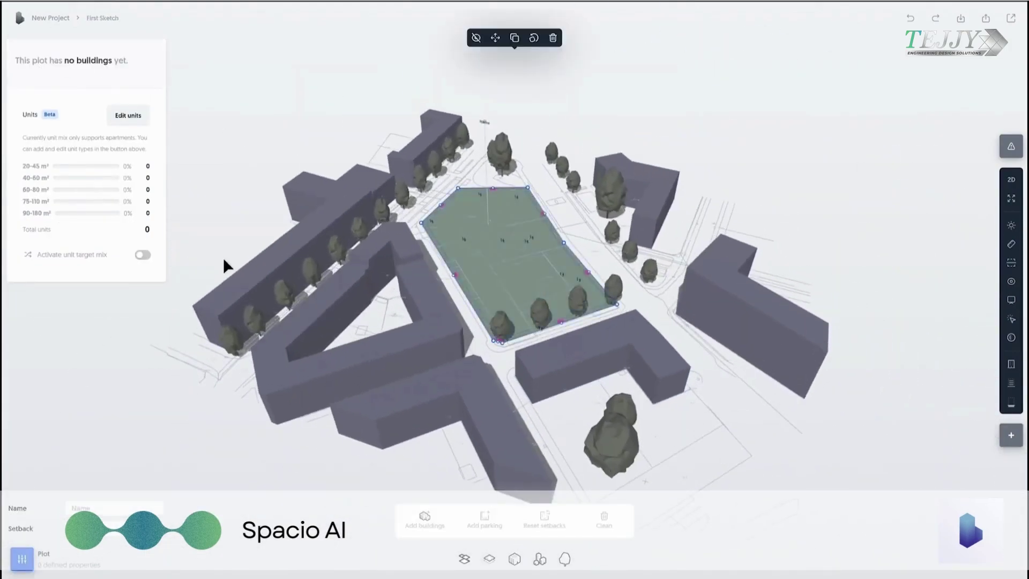
pyautogui.moveTo(223, 258); pyautogui.dragTo(655, 329)
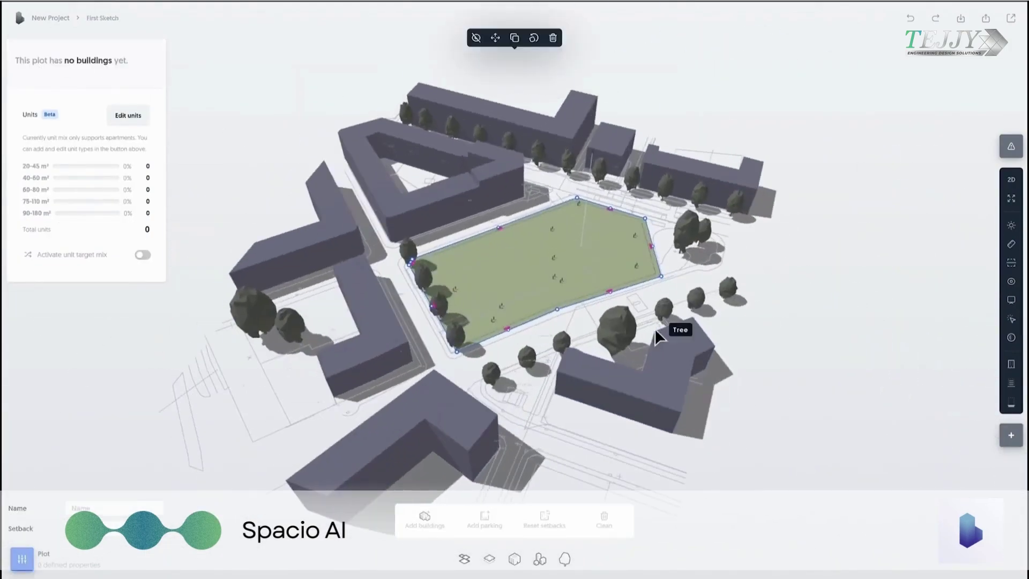
pyautogui.click(424, 520)
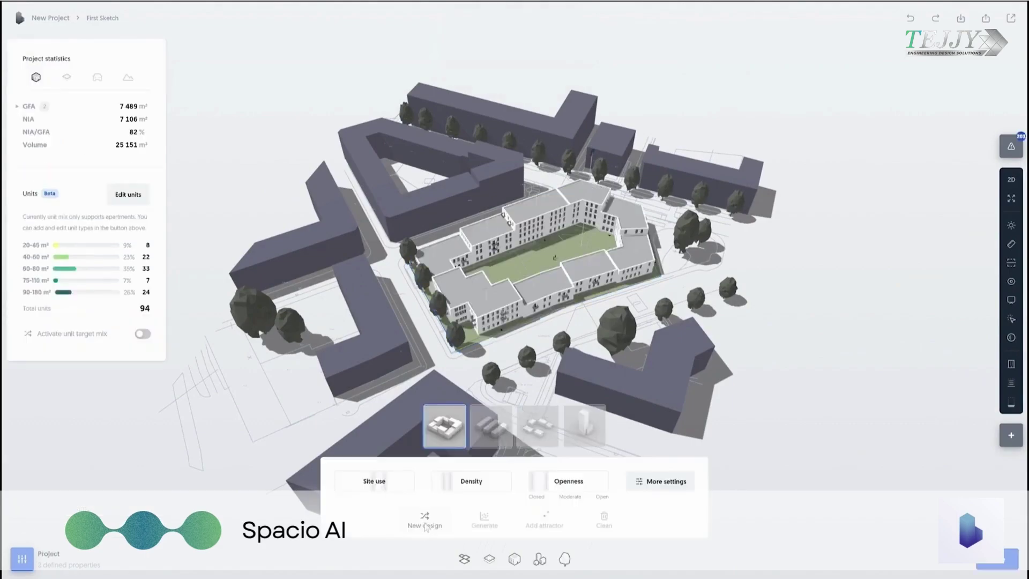
# Set the courtyard's openness to 62% in plan view, then show detailed exteriors in 3D
pyautogui.click(546, 351)
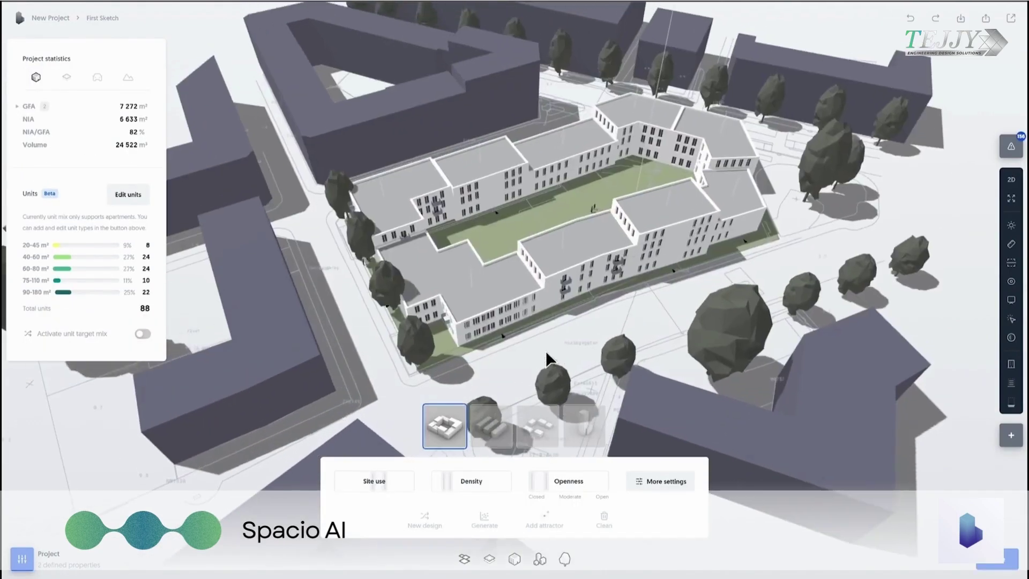
pyautogui.click(1011, 180)
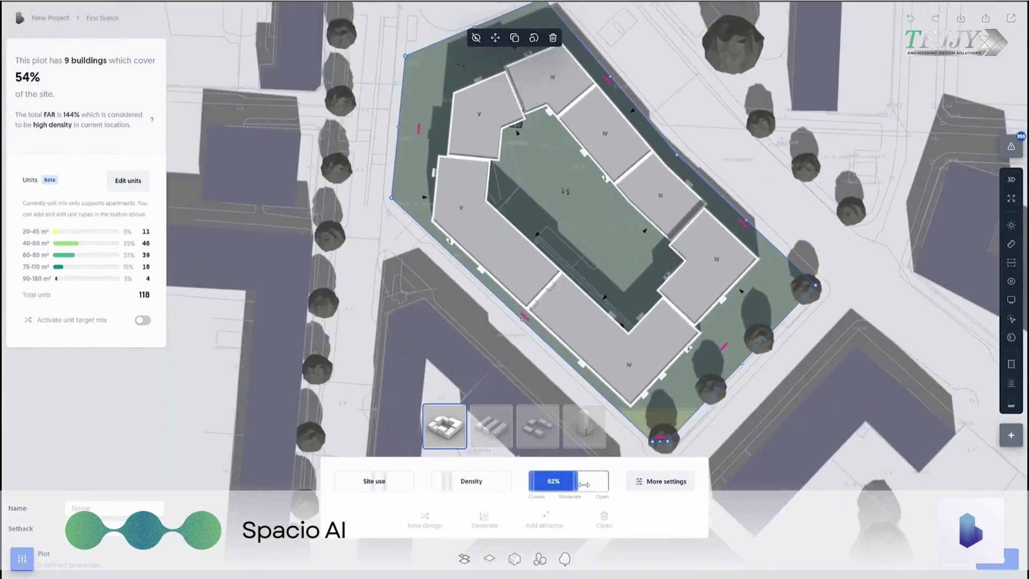
pyautogui.moveTo(584, 484); pyautogui.dragTo(584, 485)
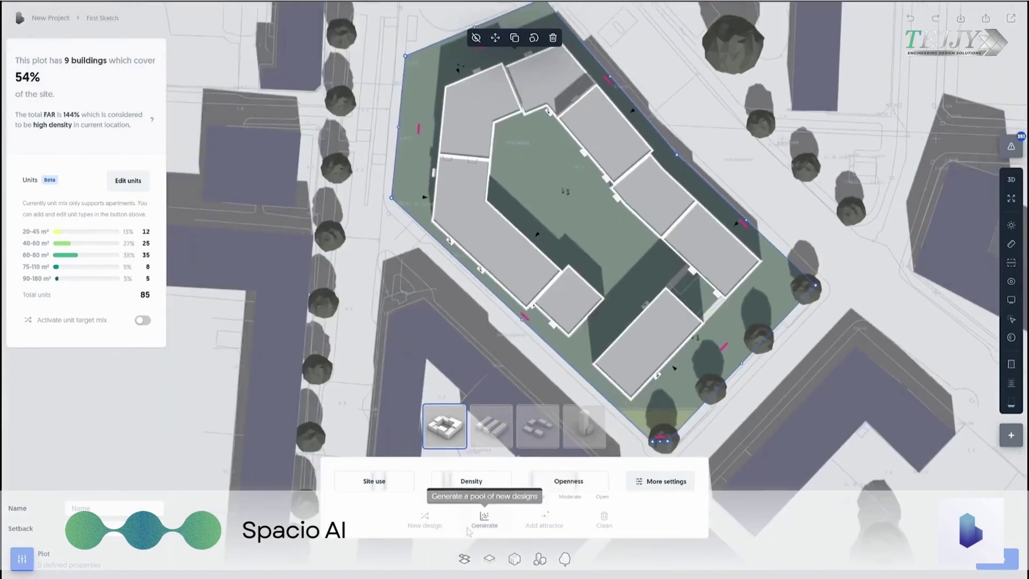
pyautogui.click(1012, 179)
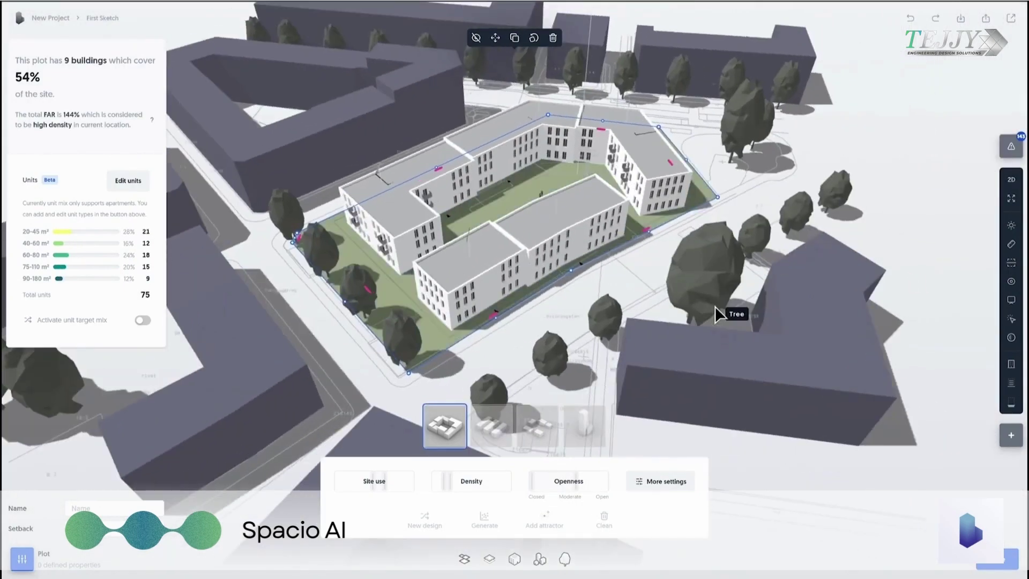
pyautogui.click(1013, 389)
# Colour the courtyard buildings by unit type, generate a new layout, and inspect the blocks
pyautogui.click(965, 331)
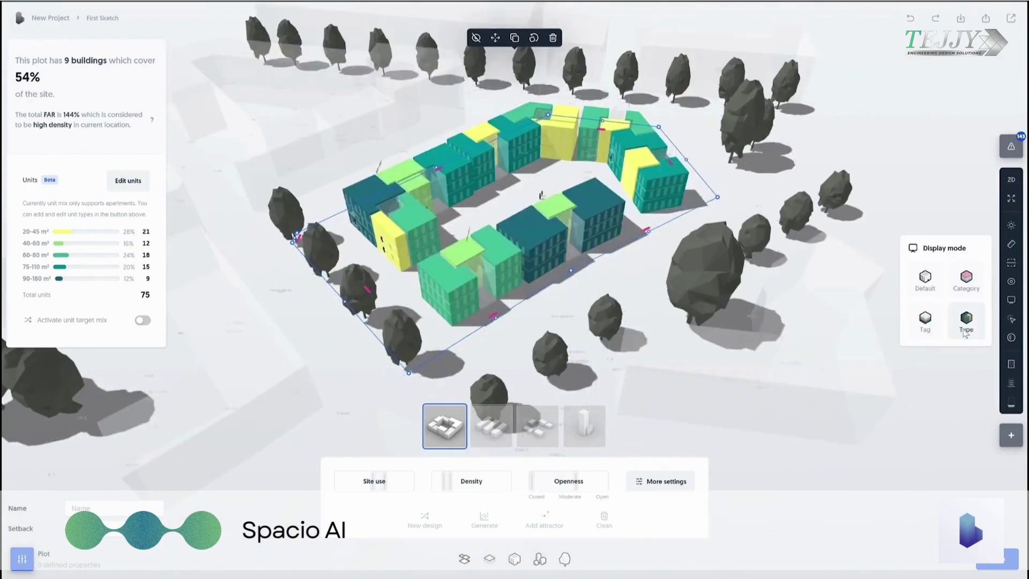
pyautogui.click(444, 517)
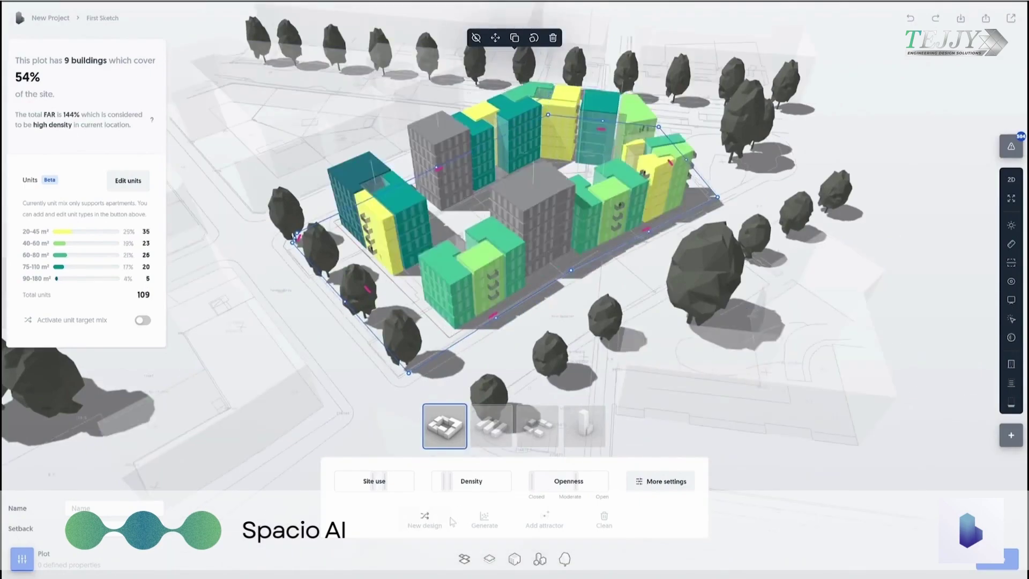
pyautogui.click(1011, 364)
pyautogui.moveTo(874, 202); pyautogui.dragTo(656, 281)
pyautogui.click(530, 95)
pyautogui.click(661, 285)
# Try the parallel slab layout, return to Courtyard with density ~102% and openness ~68%, regenerating
pyautogui.click(496, 435)
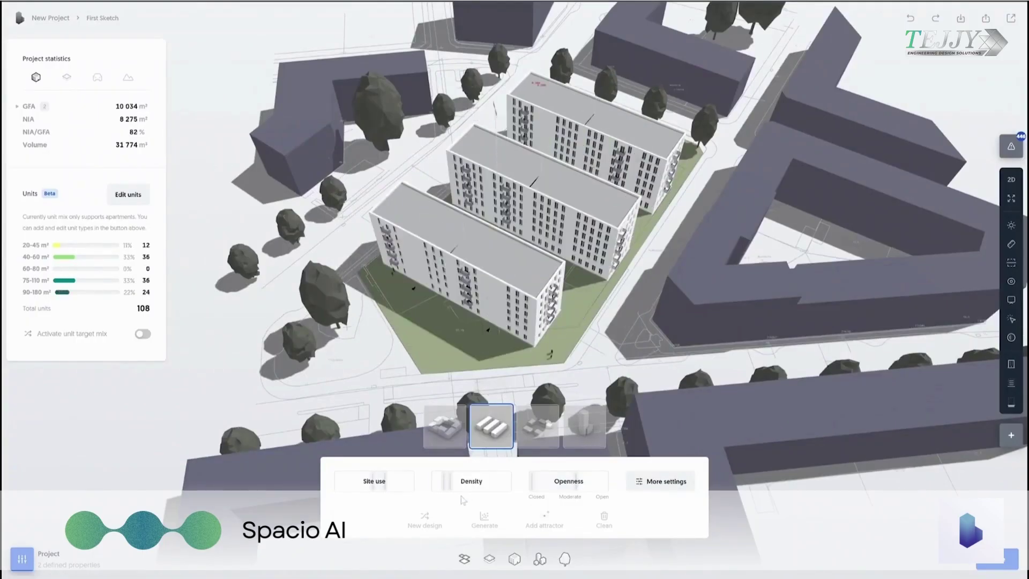
pyautogui.click(450, 436)
pyautogui.moveTo(482, 486)
pyautogui.moveTo(464, 483); pyautogui.dragTo(457, 488)
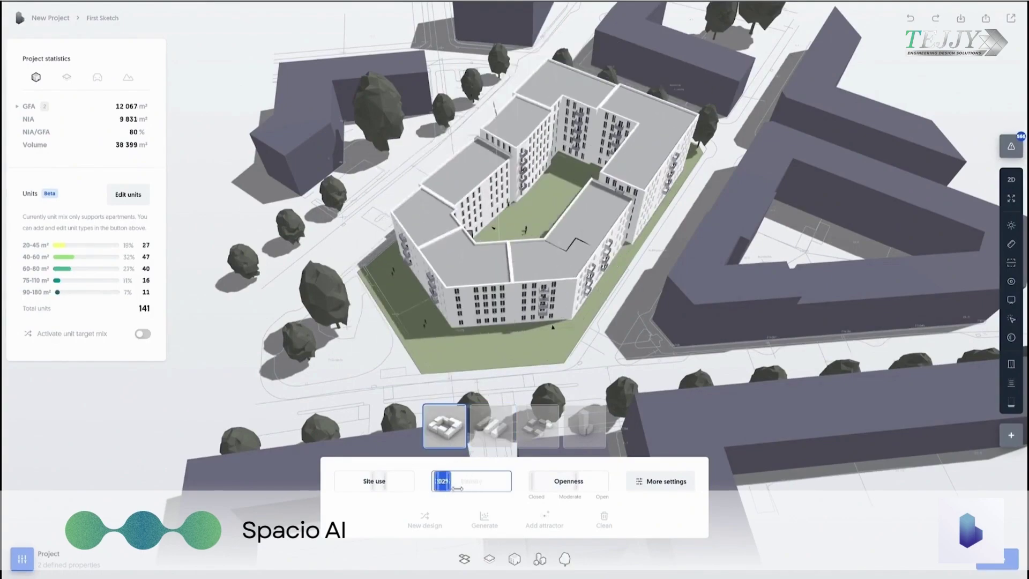
pyautogui.click(425, 521)
pyautogui.click(562, 485)
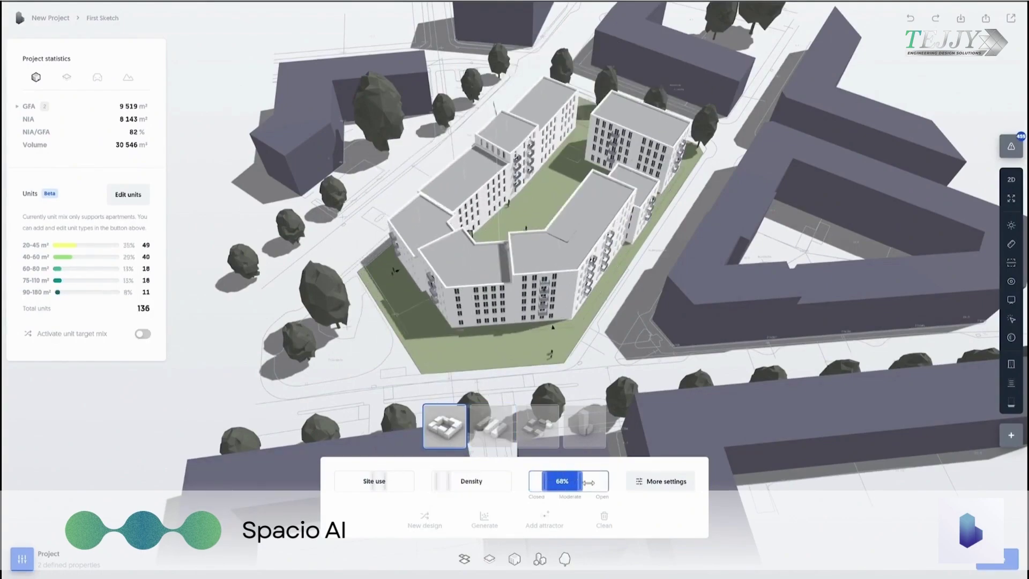
pyautogui.click(432, 526)
pyautogui.click(432, 525)
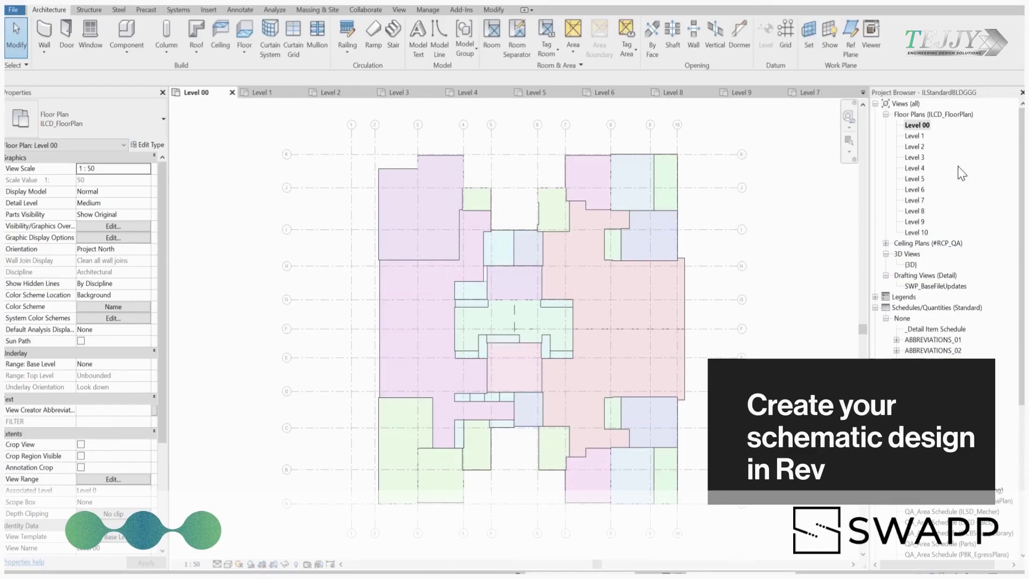
# Upload ILStandardBLDGG (1).rvt into Nadlan City and inspect the resulting 3D building model
pyautogui.hotkey('ctrl', 'Tab')
pyautogui.hotkey('ctrl', 'Tab')
pyautogui.hotkey('ctrl', 'Tab')
pyautogui.hotkey('ctrl', 'Tab')
pyautogui.hotkey('ctrl', 'Tab')
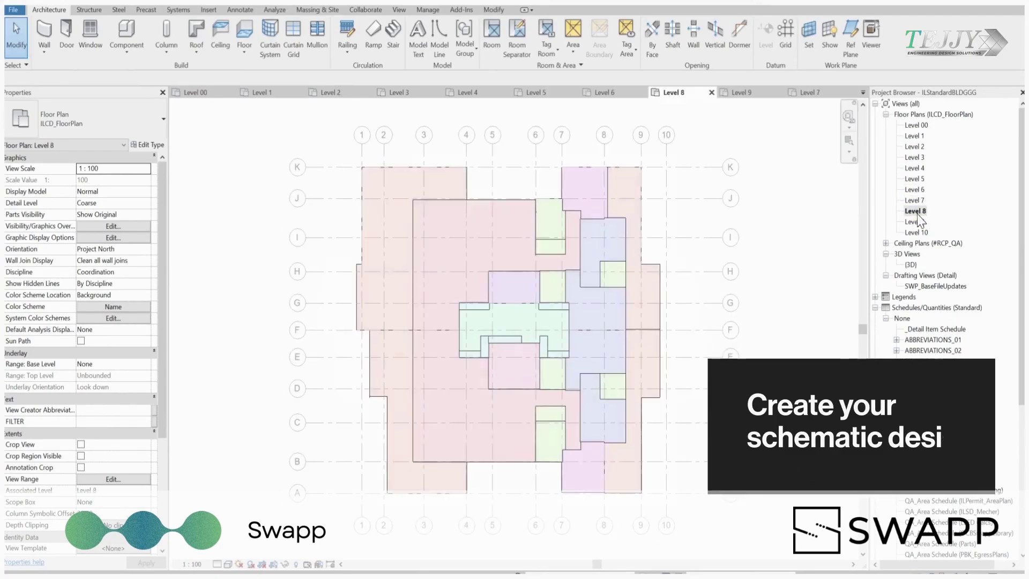
pyautogui.doubleClick(912, 265)
pyautogui.keyDown('shift'); pyautogui.moveTo(717, 295); pyautogui.dragTo(671, 246, button='middle'); pyautogui.keyUp('shift')
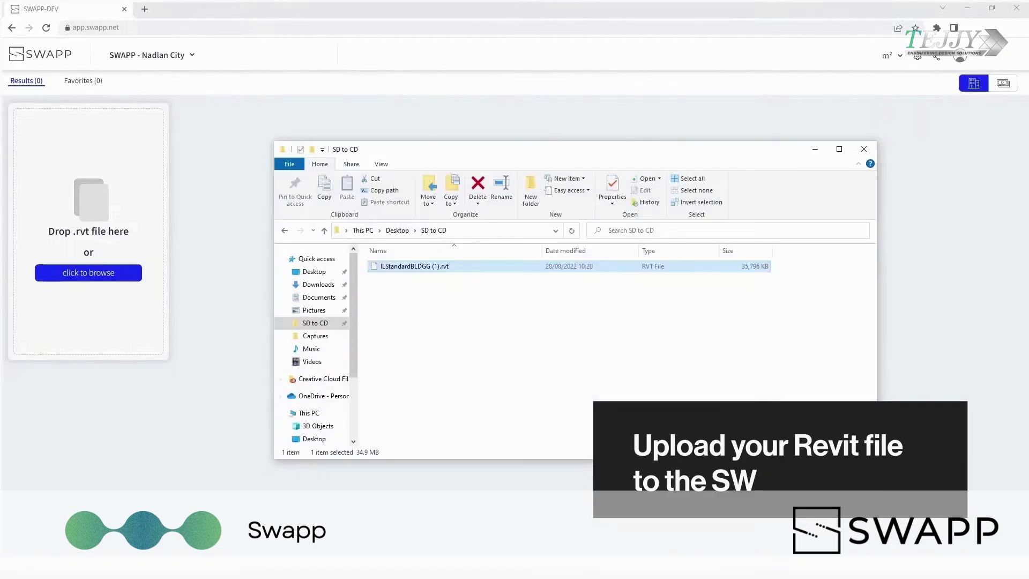
pyautogui.moveTo(429, 271); pyautogui.dragTo(204, 264)
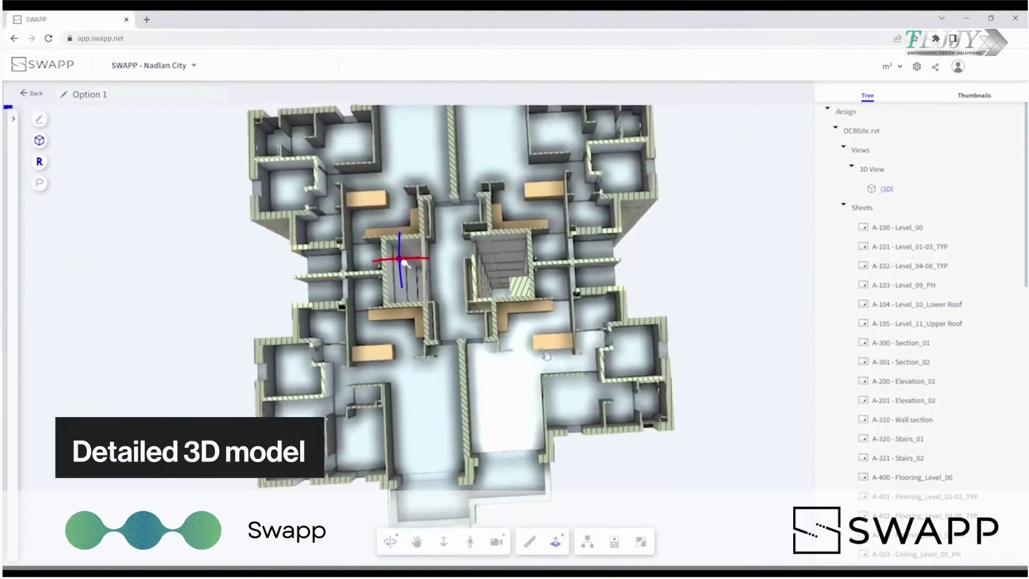
pyautogui.moveTo(546, 355); pyautogui.dragTo(287, 235)
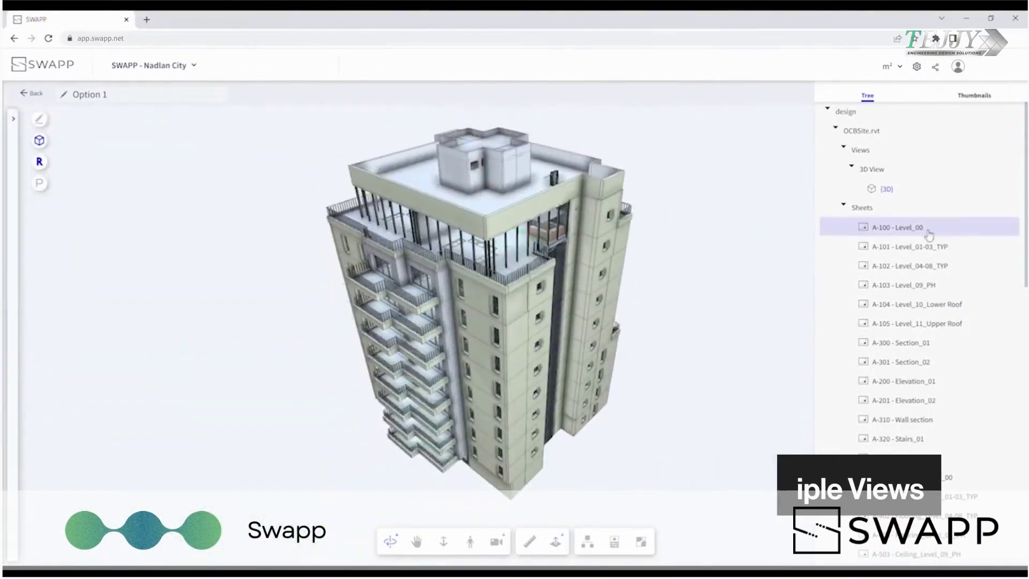
# View the Level_01-03_TYP floor plan and A-300 Section_01 drawing sheets
pyautogui.click(896, 246)
pyautogui.scroll(5, 379, 393)
pyautogui.scroll(-5, 379, 393)
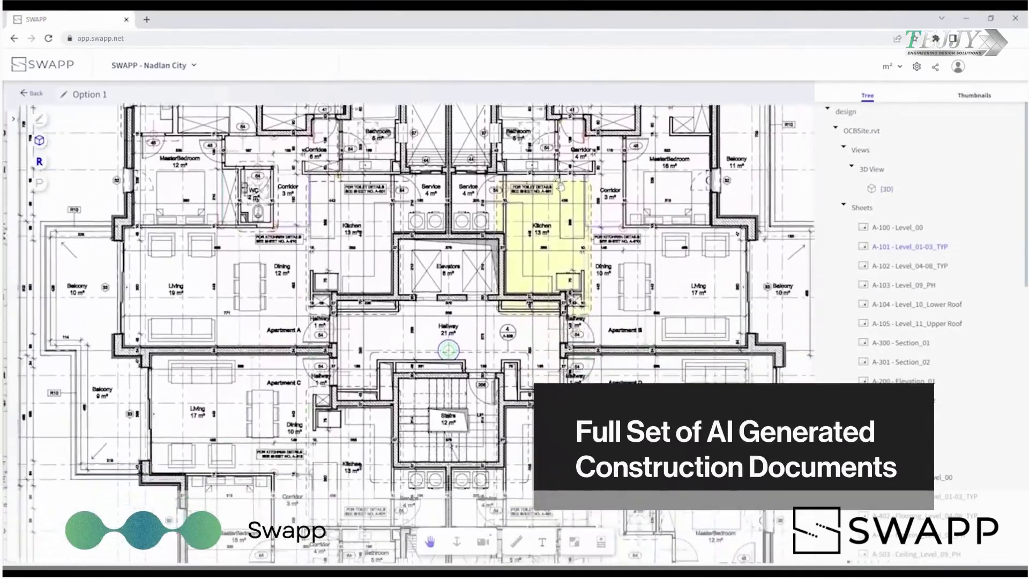
pyautogui.click(906, 343)
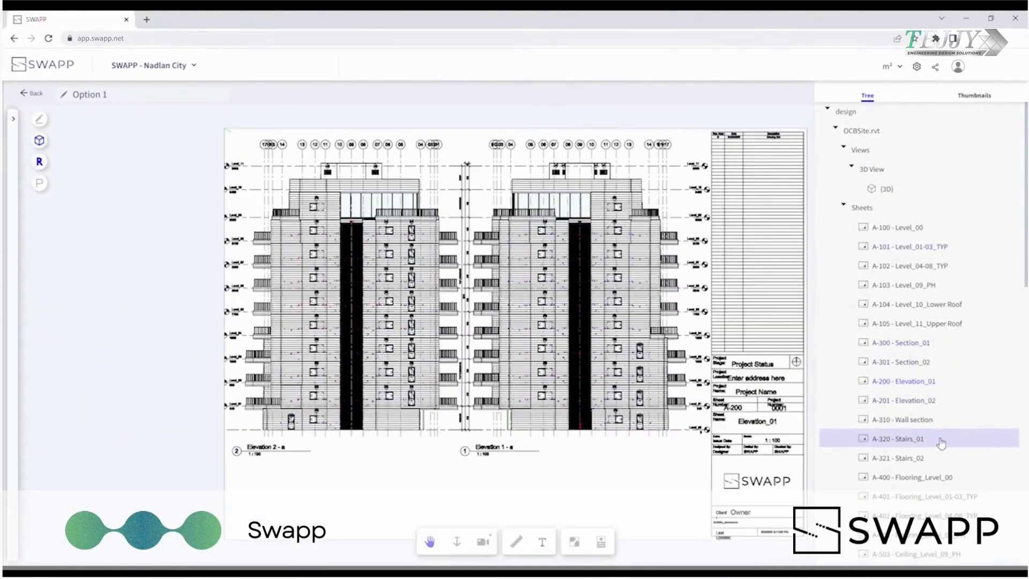
pyautogui.scroll(-5, 942, 429)
pyautogui.click(942, 493)
pyautogui.scroll(5, 933, 321)
pyautogui.click(927, 236)
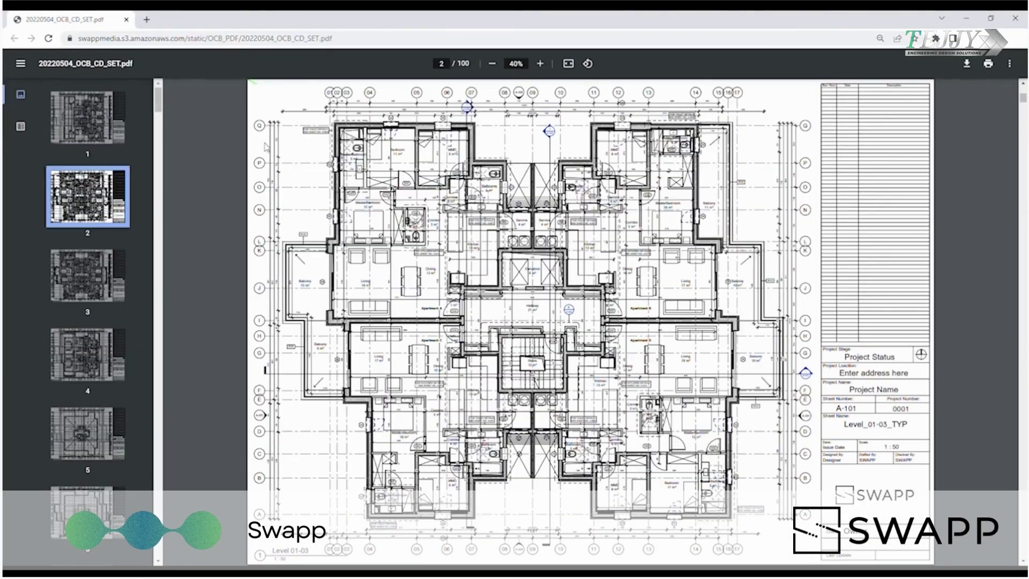
# Scroll through the pages of the 20220504_OCB_CD_SET.pdf construction document set
pyautogui.scroll(-10, 266, 147)
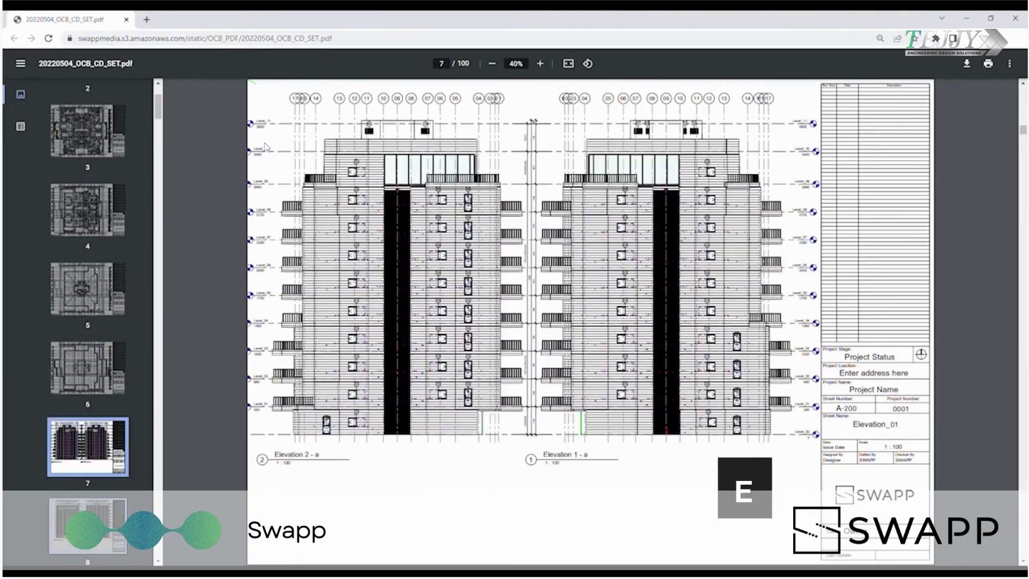
pyautogui.scroll(-20, 266, 147)
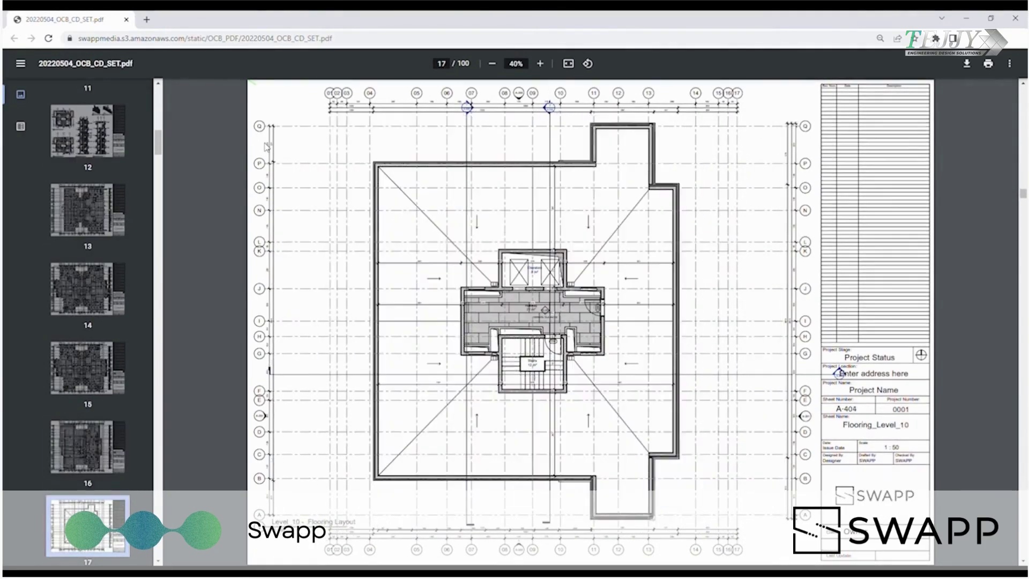
pyautogui.scroll(-8, 267, 147)
pyautogui.scroll(-16, 266, 147)
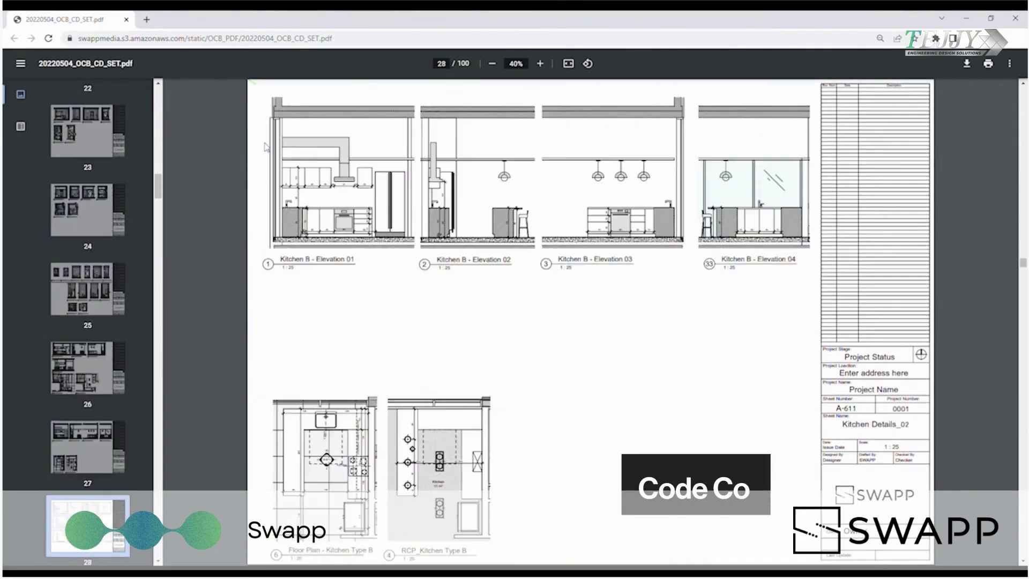
pyautogui.scroll(-5, 267, 147)
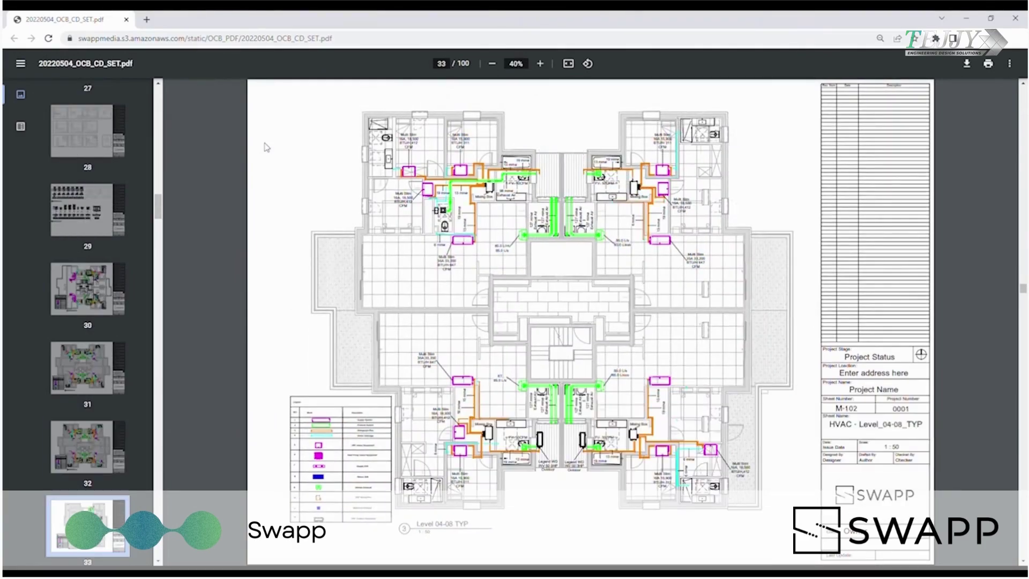
pyautogui.scroll(-10, 266, 146)
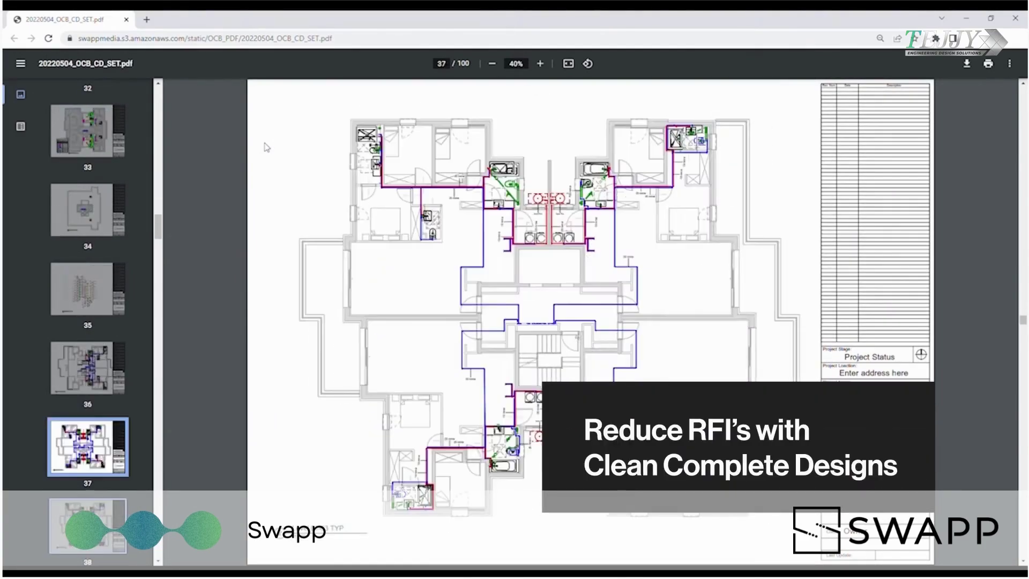
pyautogui.scroll(-8, 267, 147)
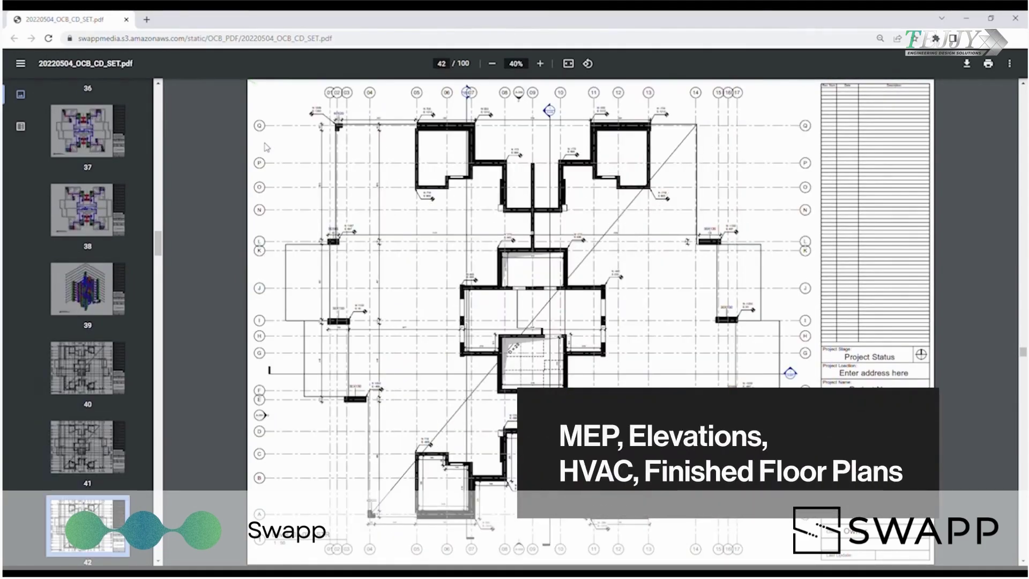
pyautogui.scroll(-5, 267, 147)
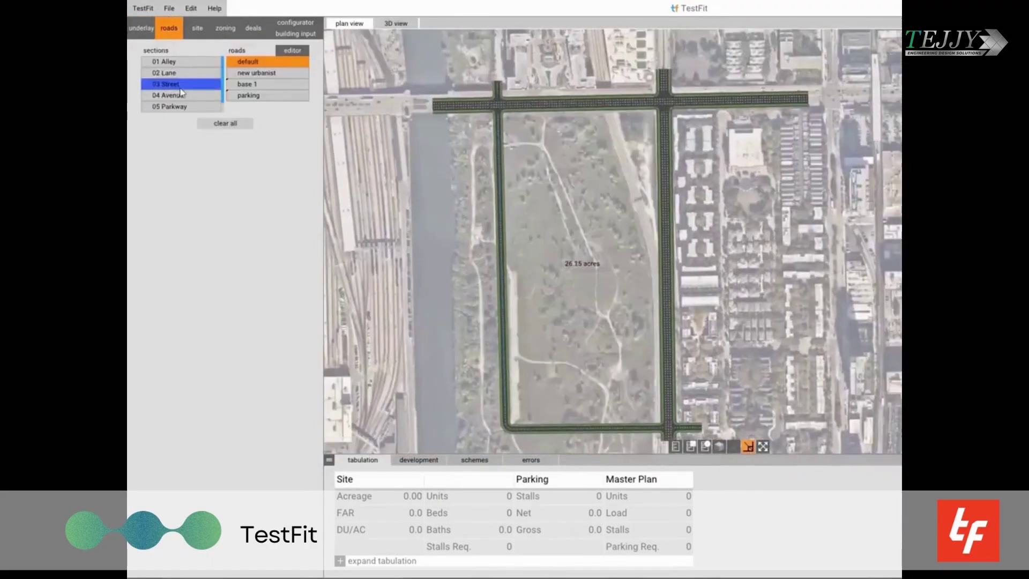
# Choose the 03 Street road section for the site's roads
pyautogui.click(674, 283)
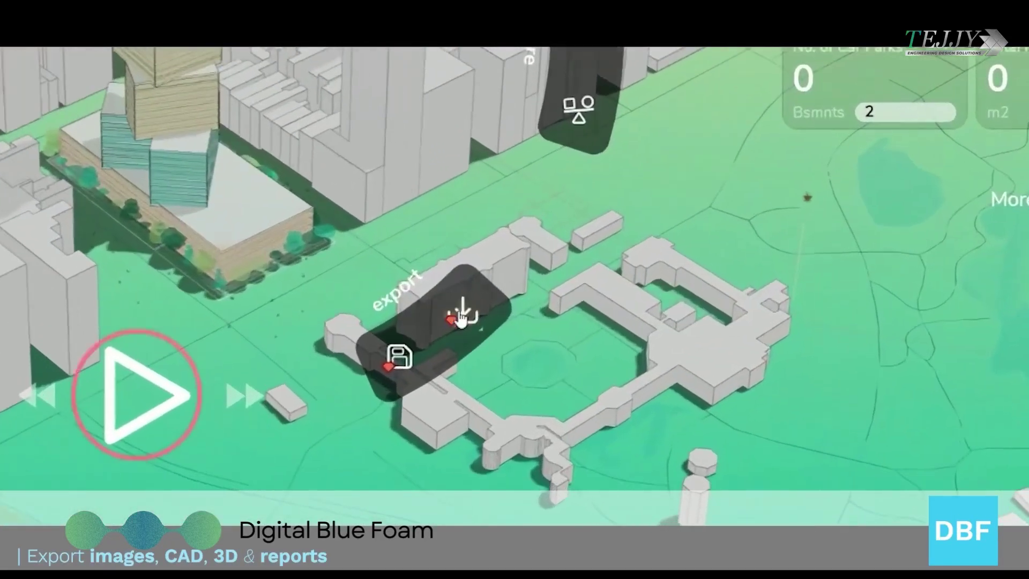
# Export the tower design as a PNG image and 3D .stl model files
pyautogui.click(460, 320)
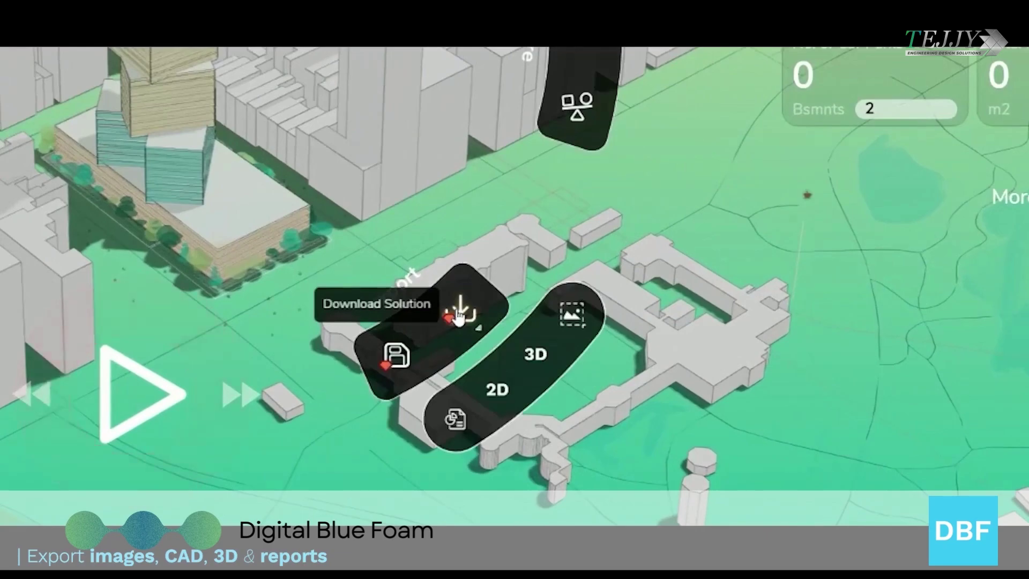
pyautogui.click(585, 323)
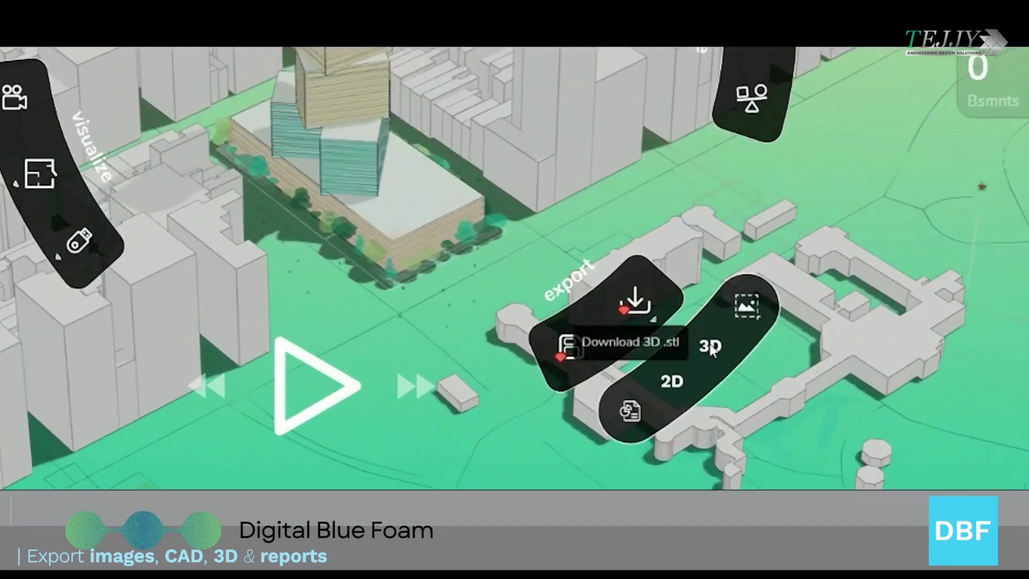
pyautogui.click(711, 348)
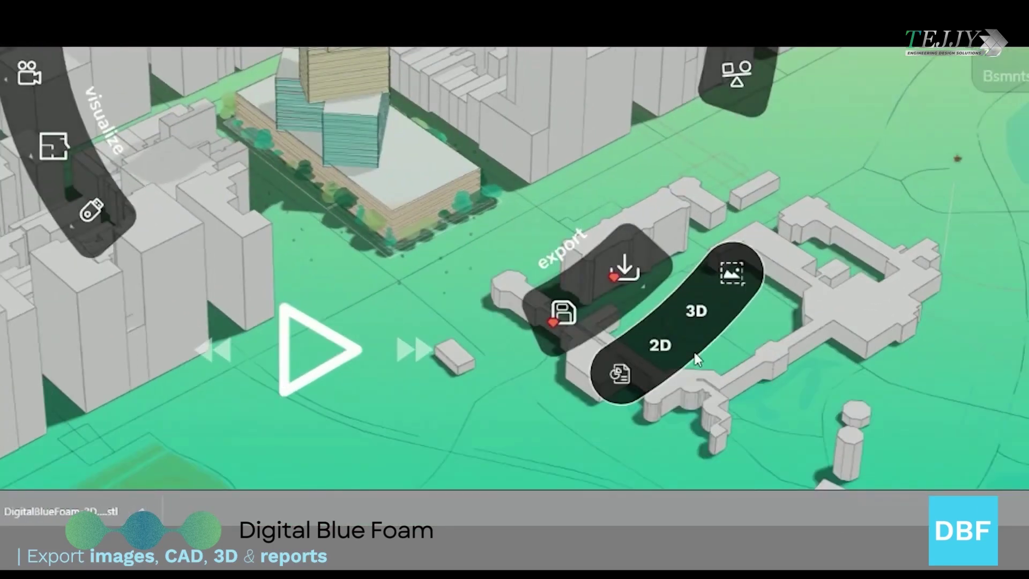
pyautogui.click(663, 348)
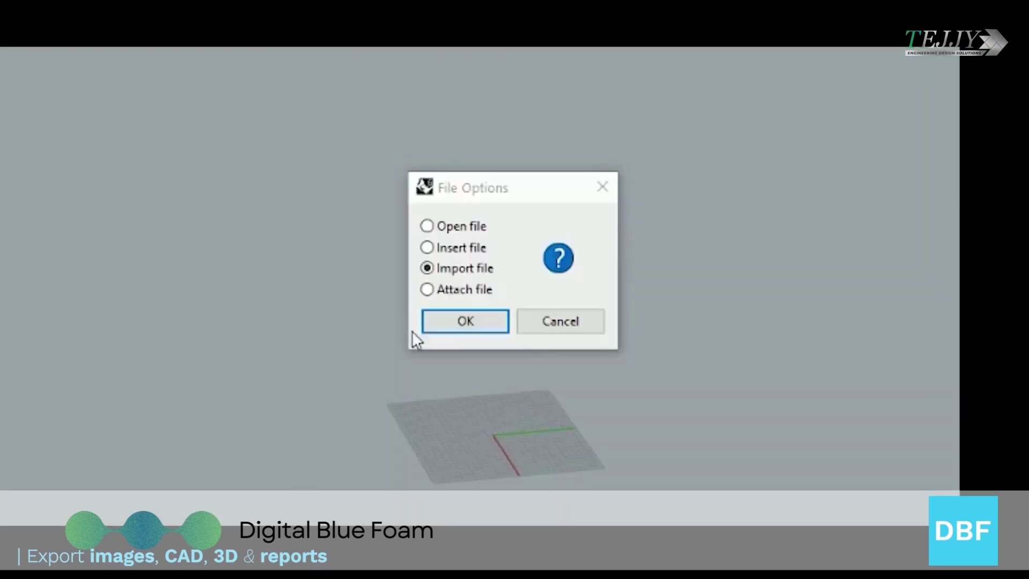
# Import the exported tower file into Rhino and widen the Layers panel to show more columns
pyautogui.click(468, 322)
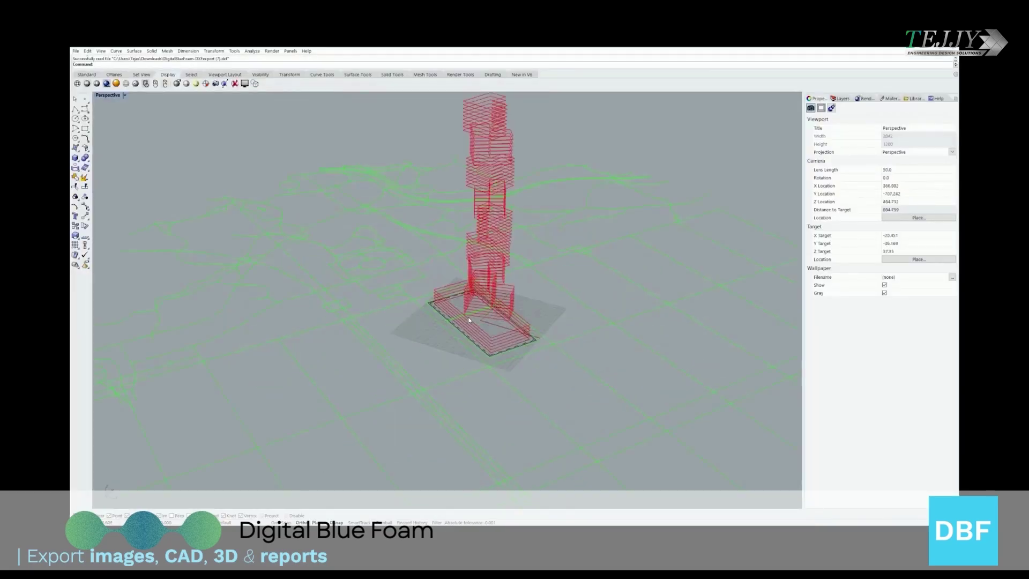
pyautogui.keyDown('shift'); pyautogui.moveTo(469, 320); pyautogui.dragTo(466, 364, button='right'); pyautogui.keyUp('shift')
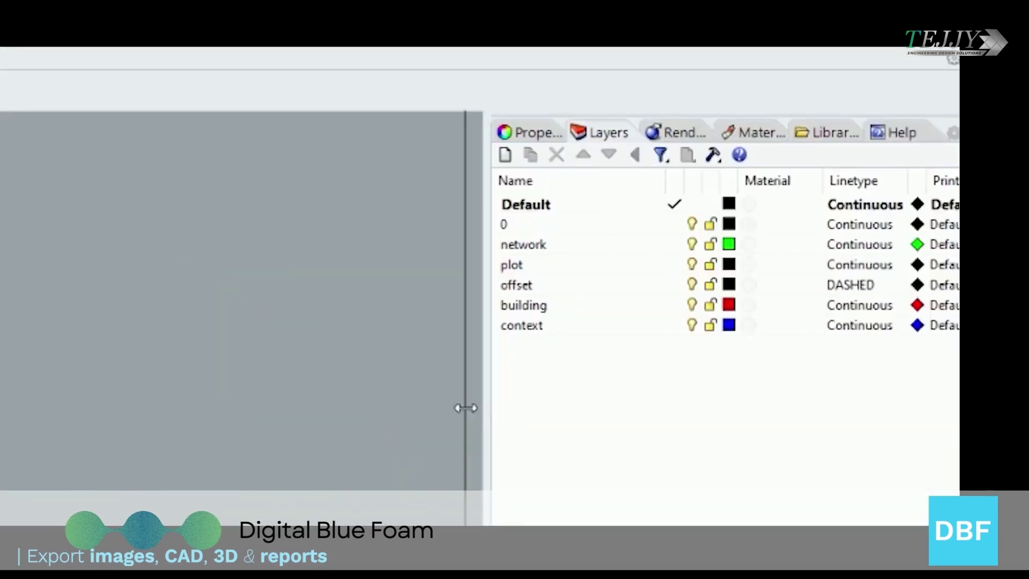
pyautogui.moveTo(465, 408); pyautogui.dragTo(439, 408)
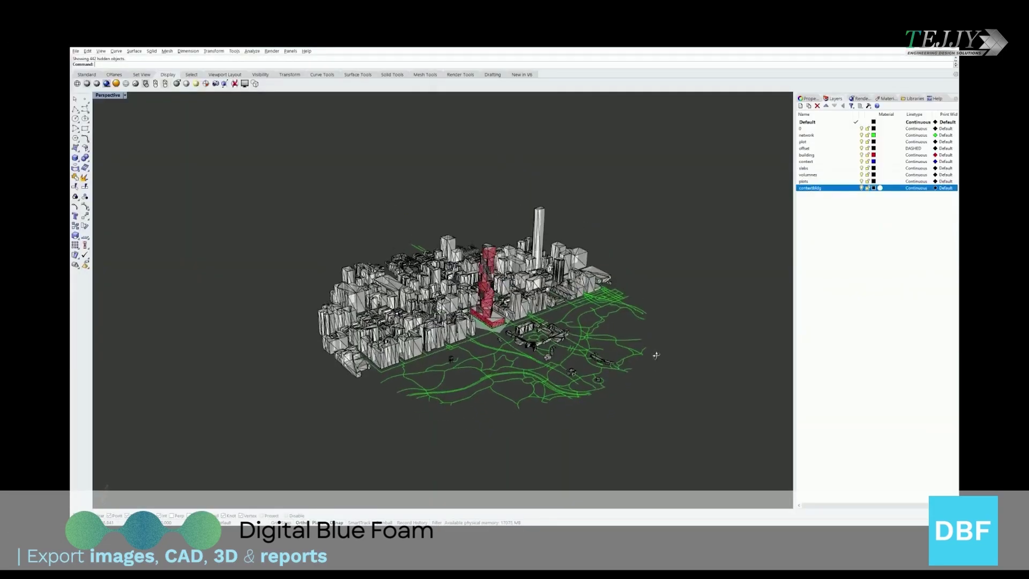
pyautogui.scroll(5, 535, 343)
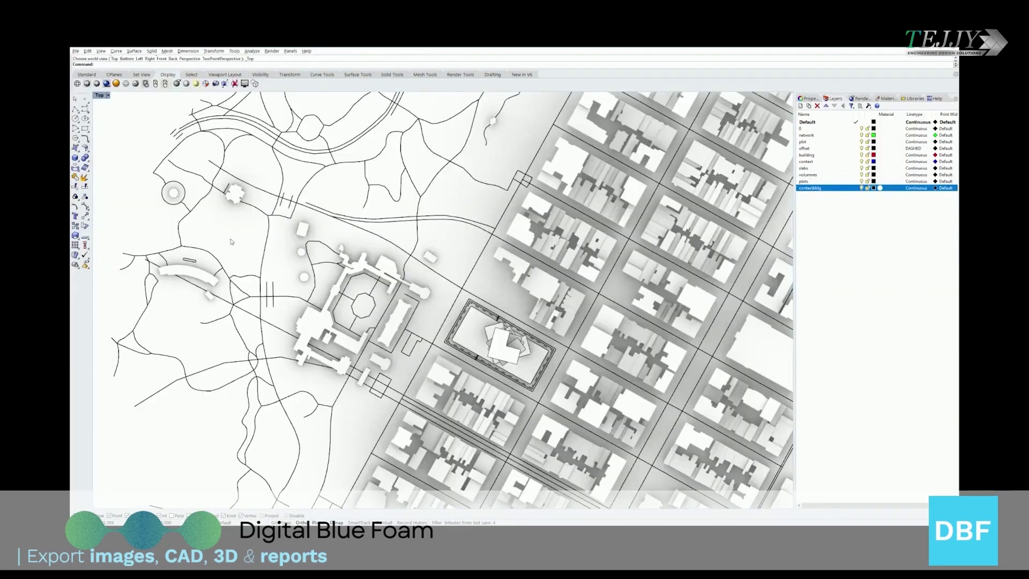
# Pan and zoom the Top viewport across the imported city context
pyautogui.moveTo(600, 428); pyautogui.dragTo(536, 387, button='right')
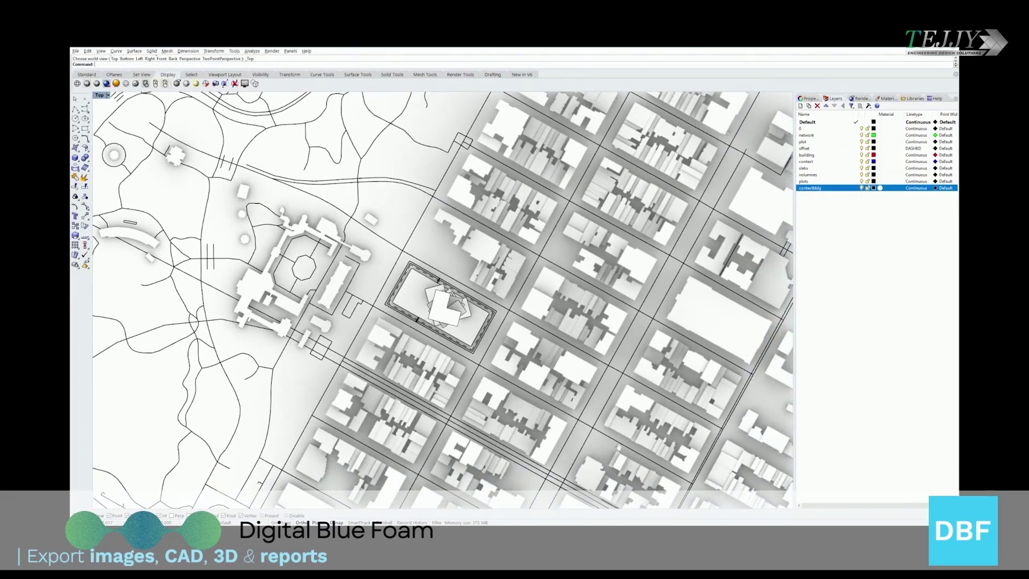
pyautogui.moveTo(618, 446); pyautogui.dragTo(579, 422, button='right')
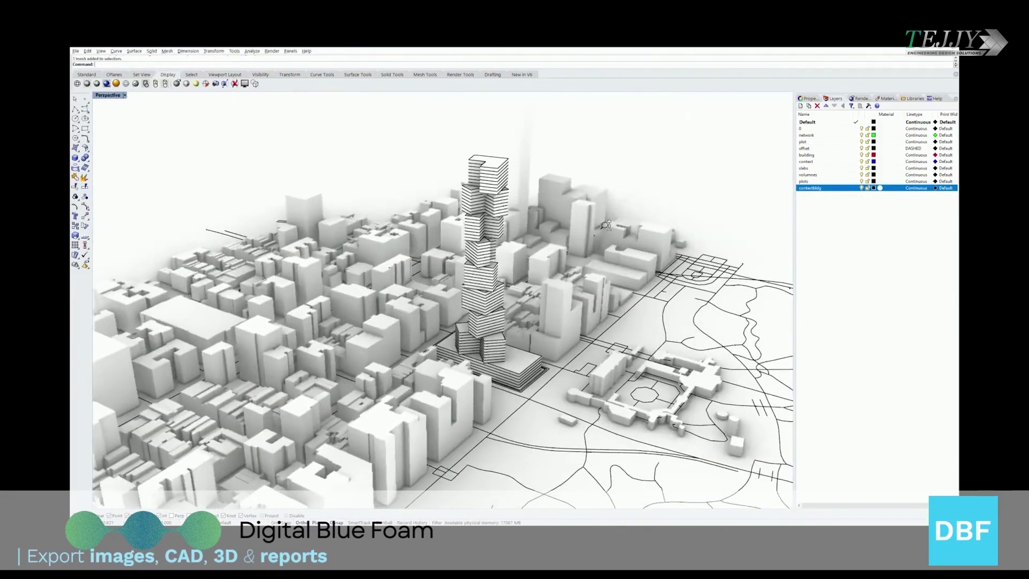
pyautogui.scroll(3, 605, 216)
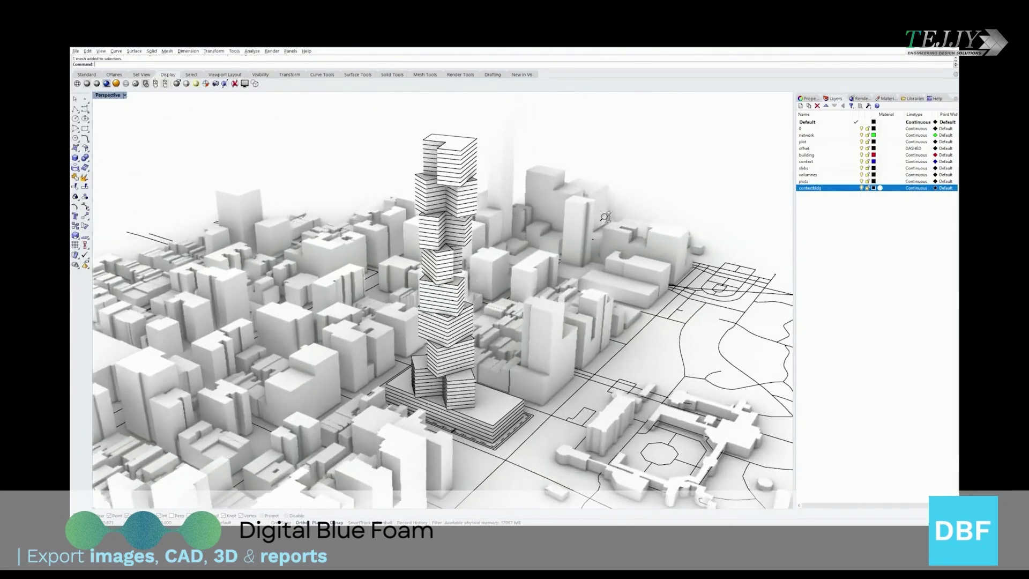
pyautogui.scroll(3, 606, 216)
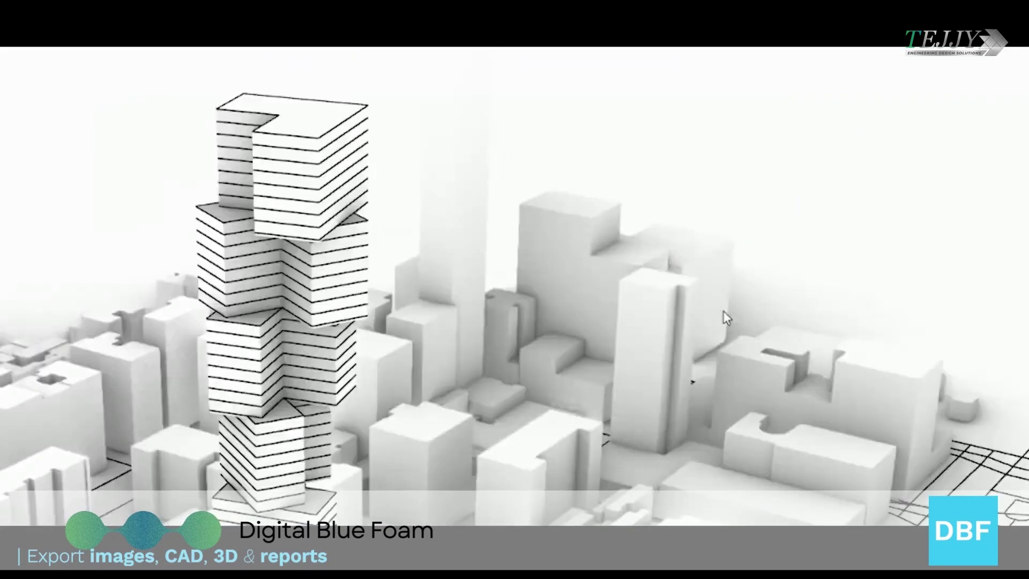